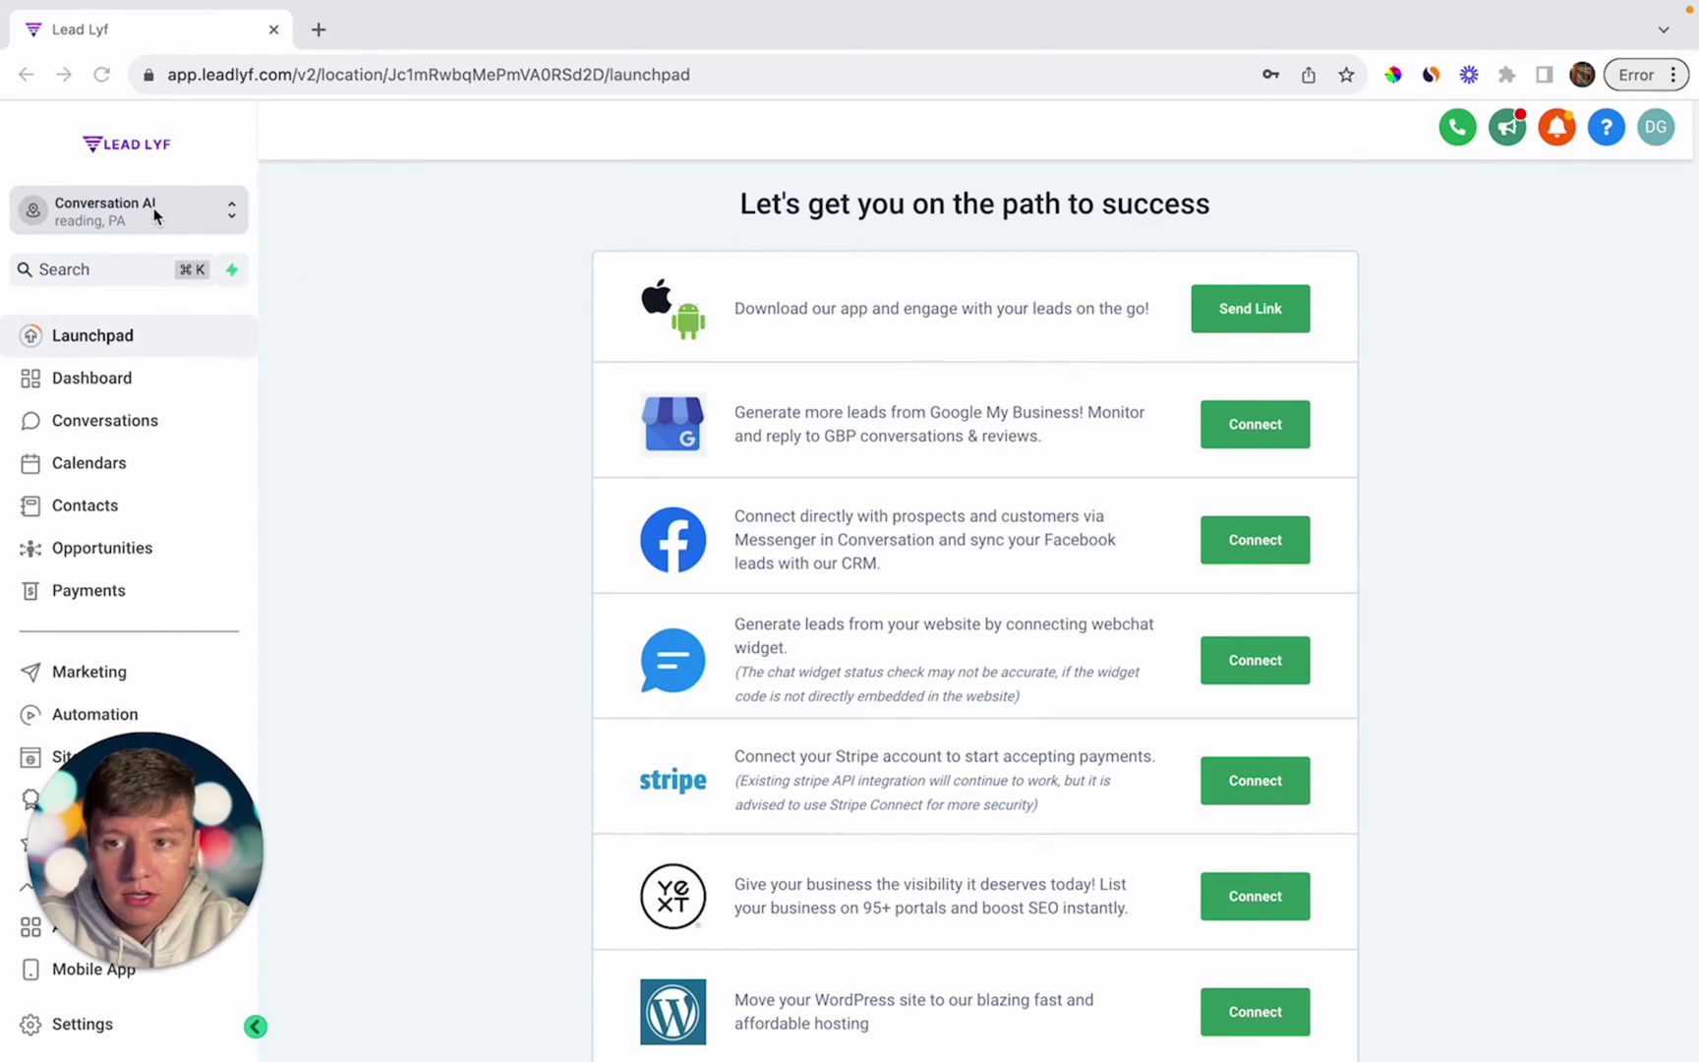
# Change the Conversation AI bot mode from Off to the Suggestive card and save the setting.
pyautogui.click(135, 1027)
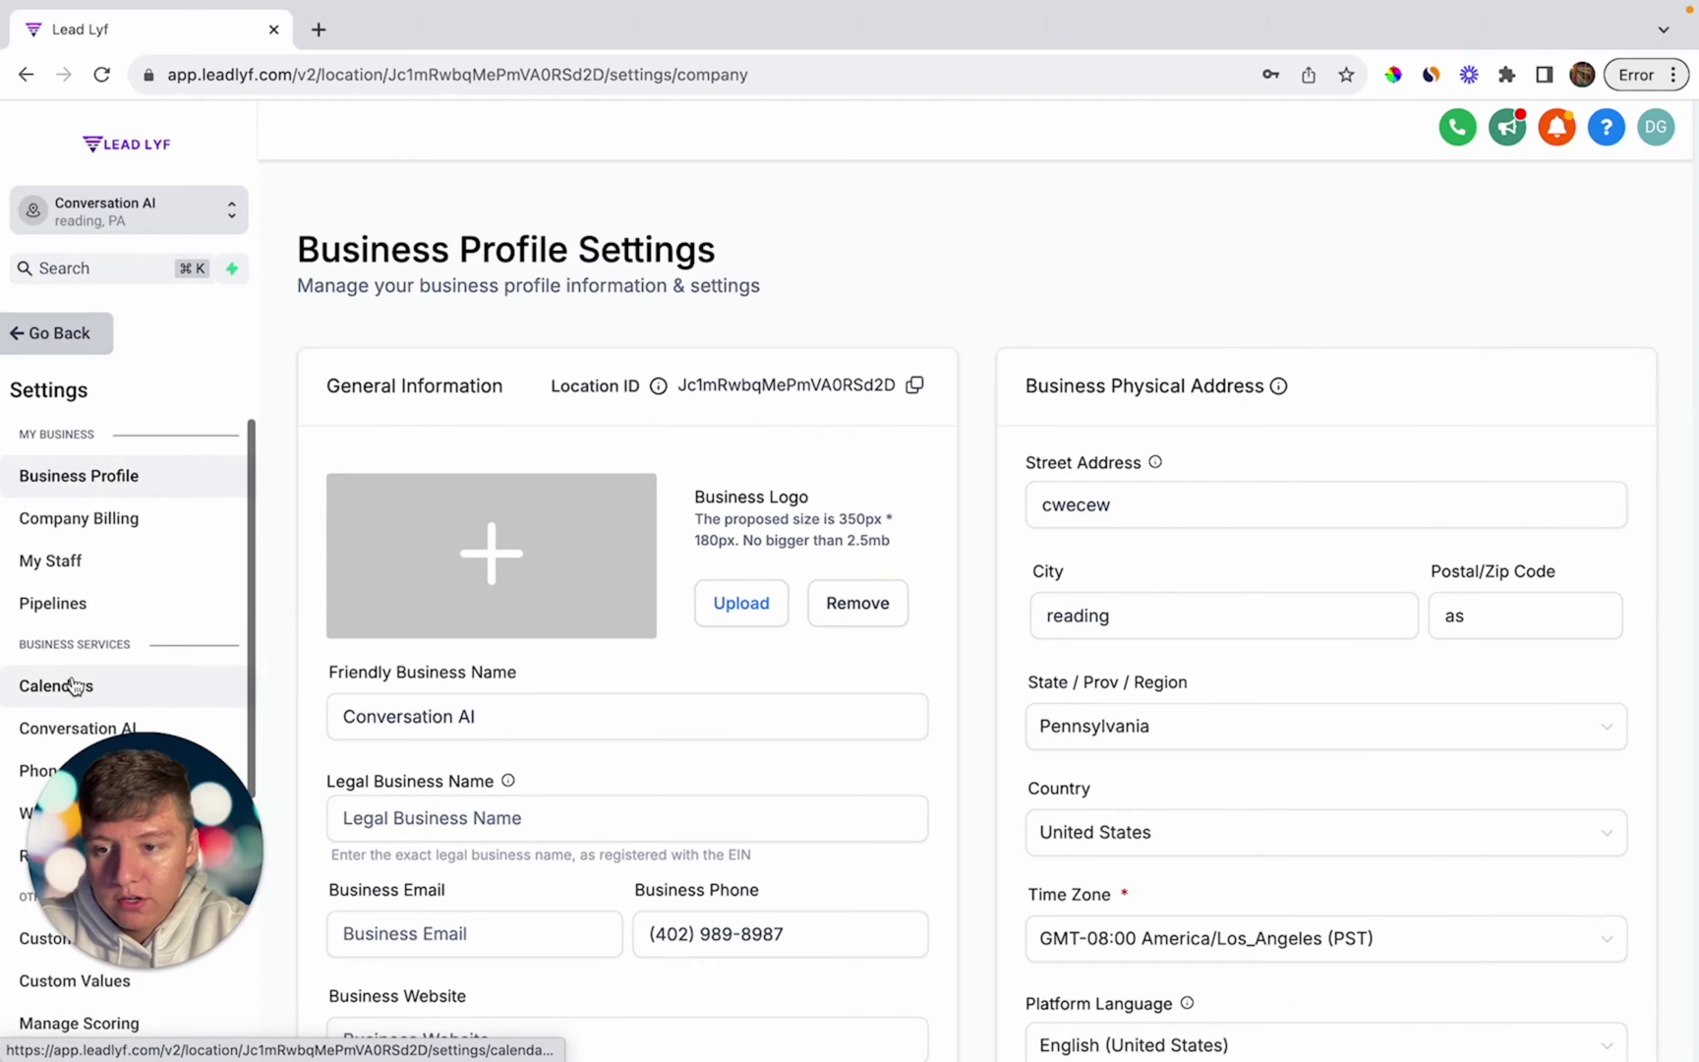
pyautogui.scroll(-2, 74, 685)
pyautogui.click(92, 619)
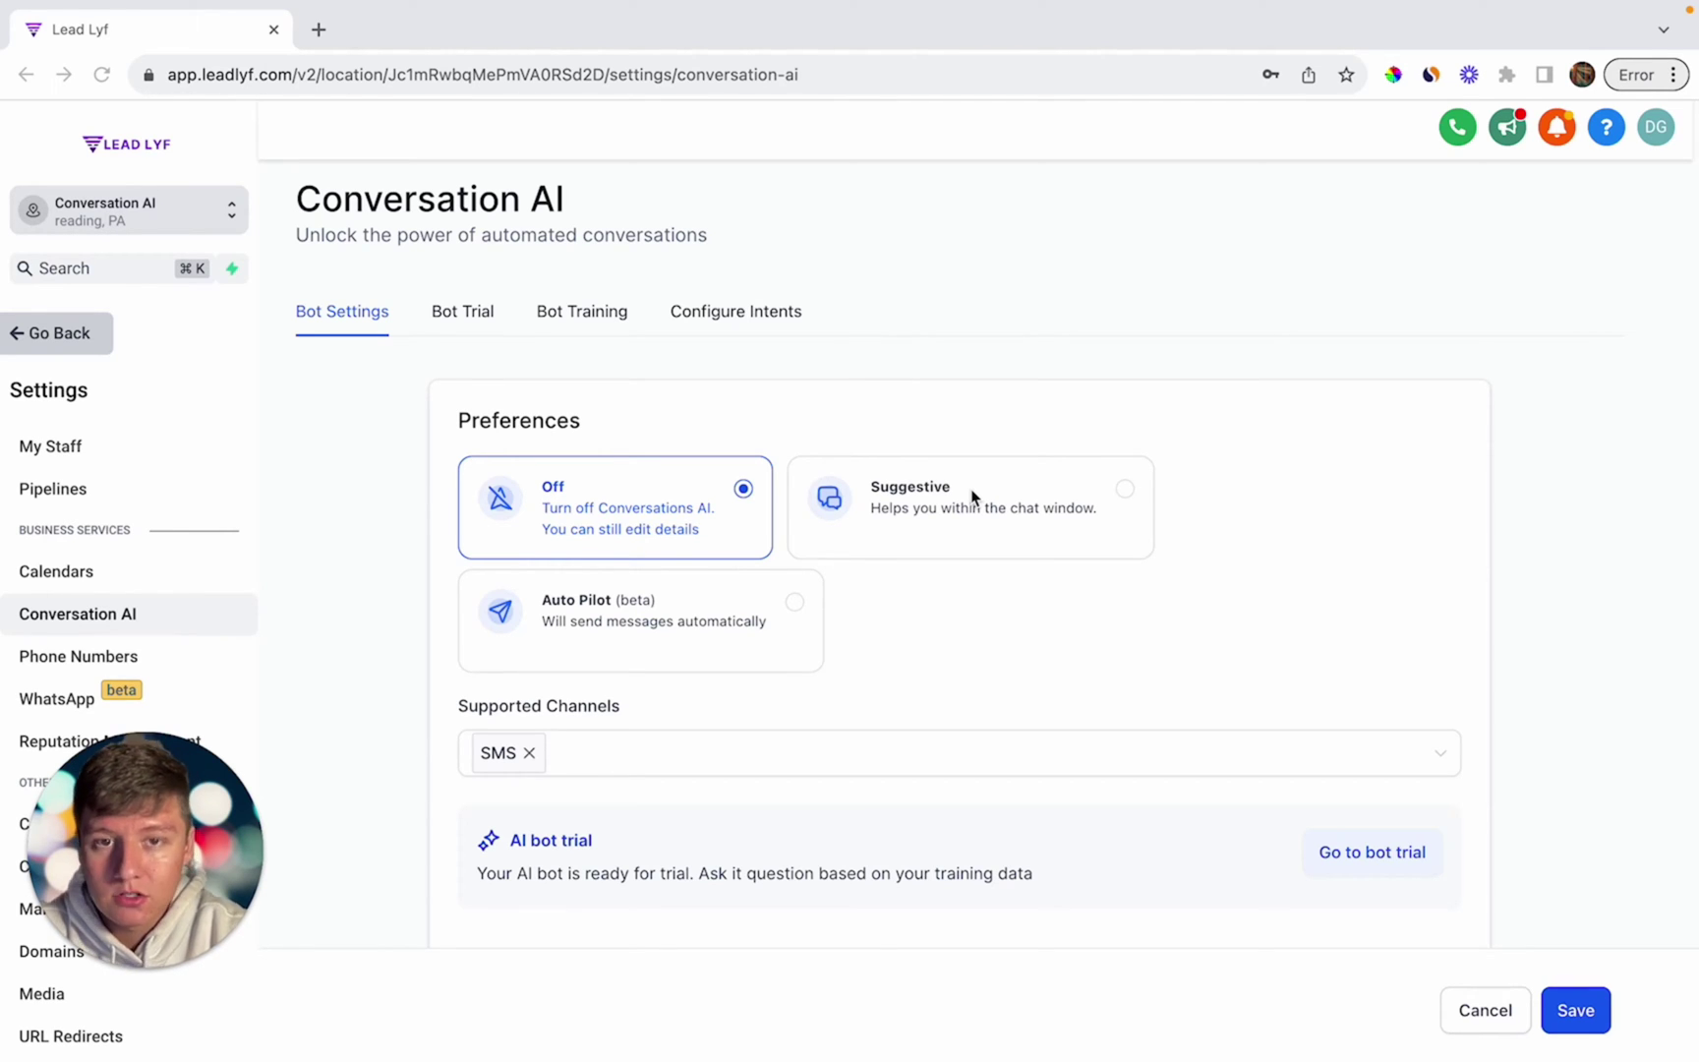
pyautogui.click(1053, 498)
pyautogui.click(1571, 1013)
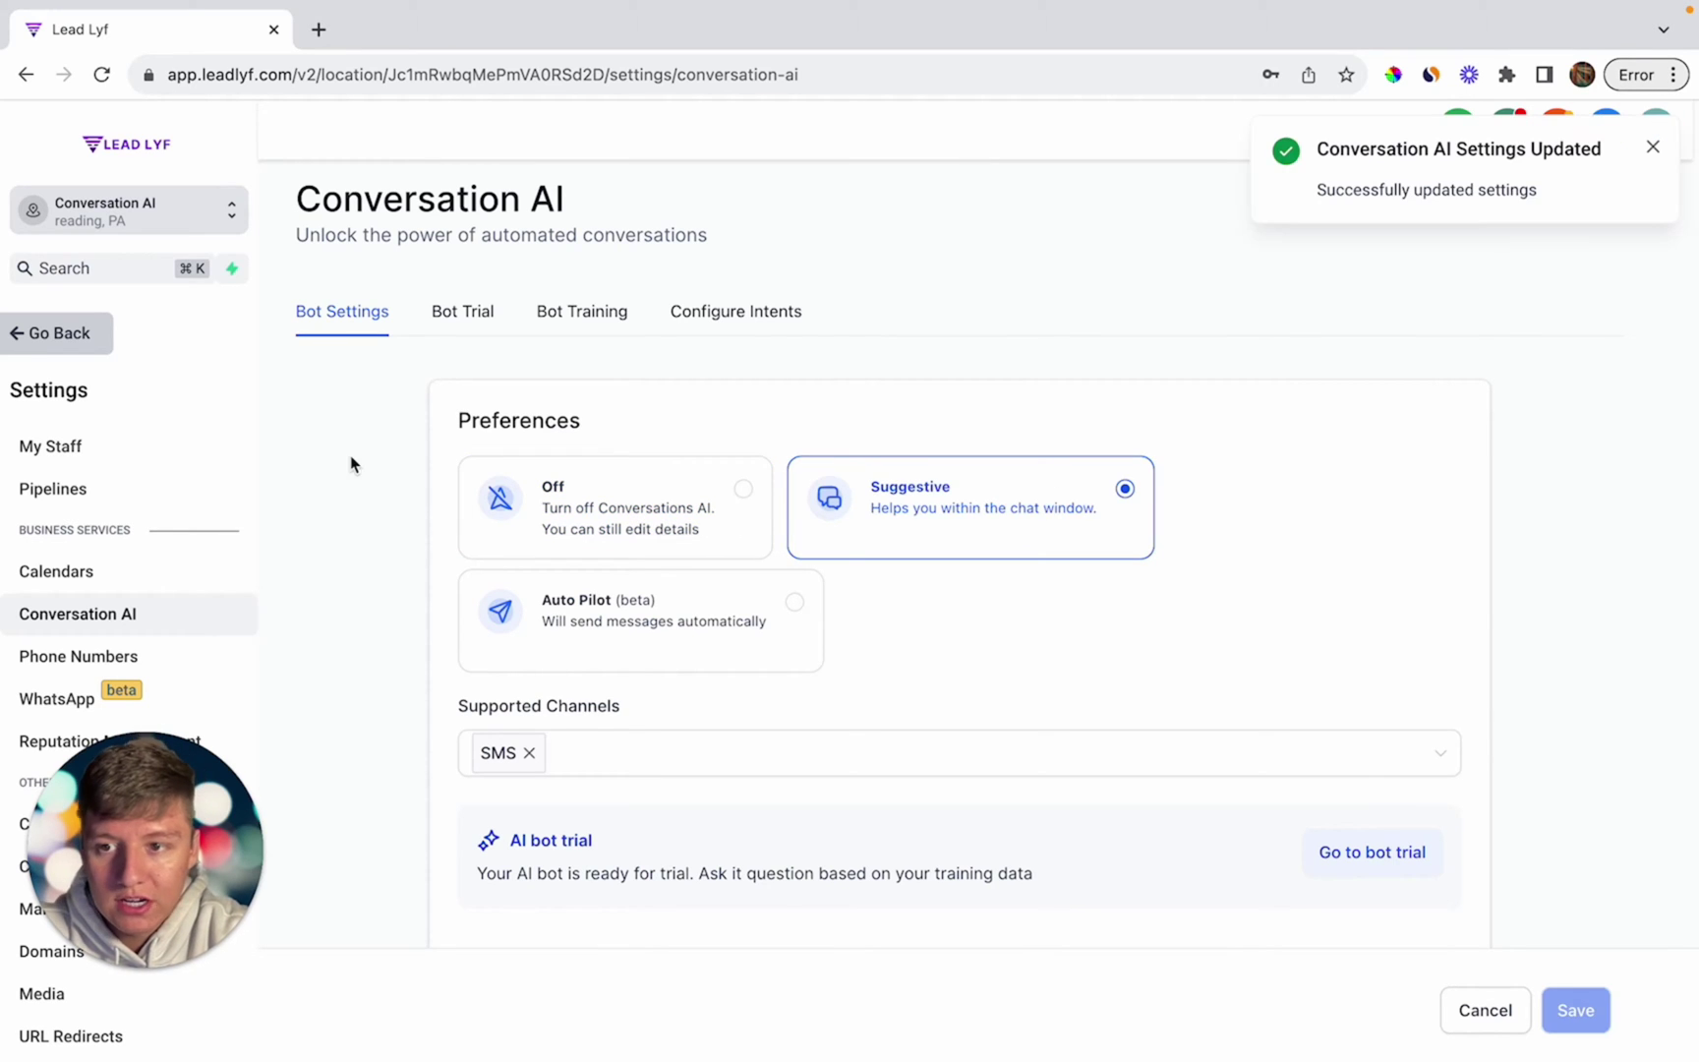
pyautogui.click(75, 337)
# Reply to the contact's appointment request with the AI-suggested booking-link snippet via SMS.
pyautogui.click(82, 429)
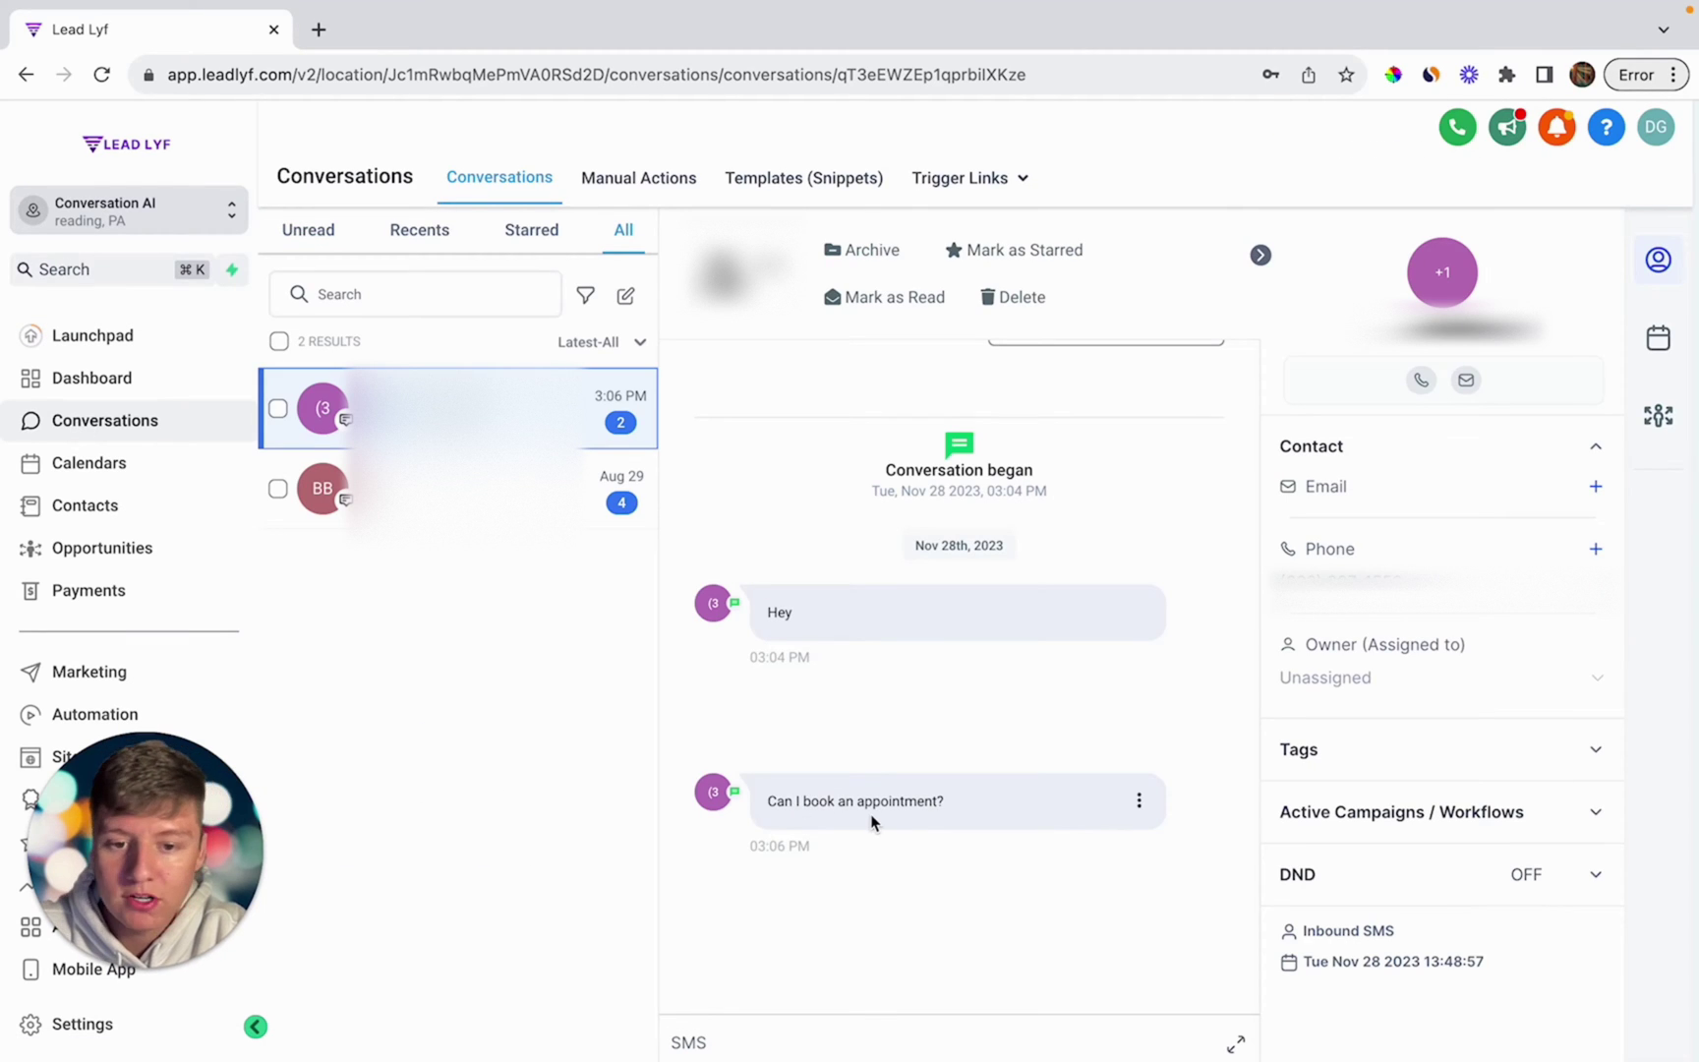
pyautogui.click(690, 1042)
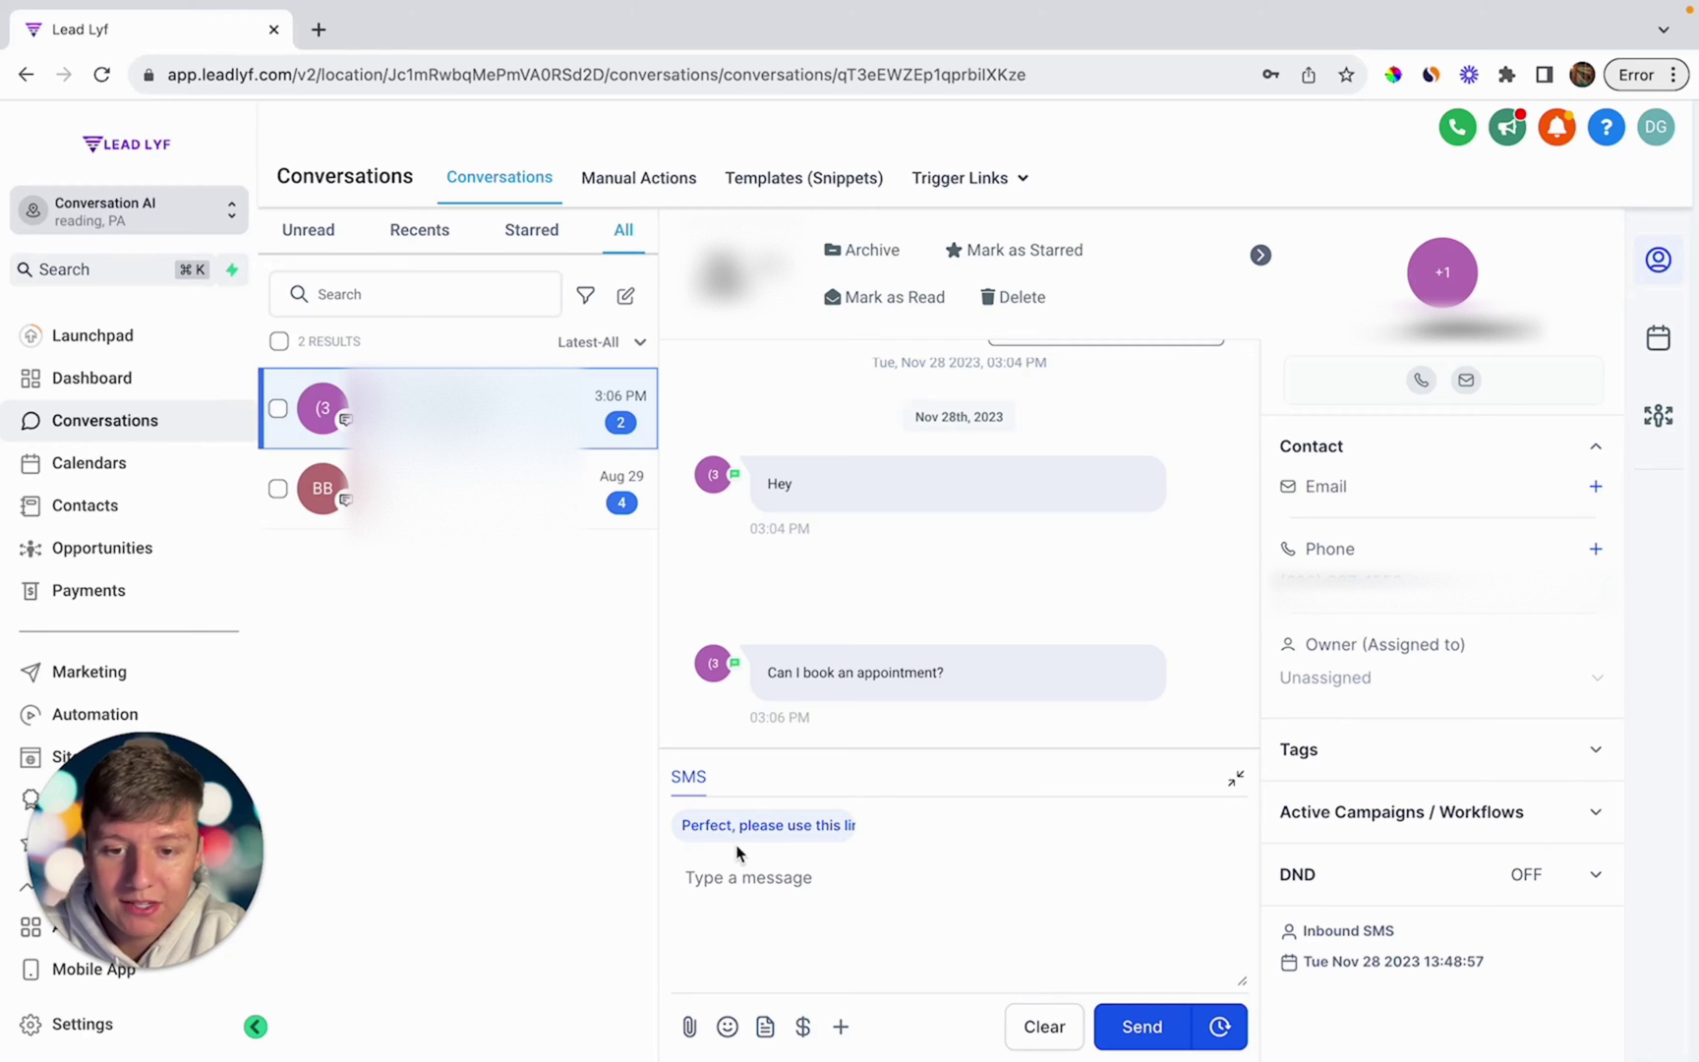
pyautogui.click(745, 834)
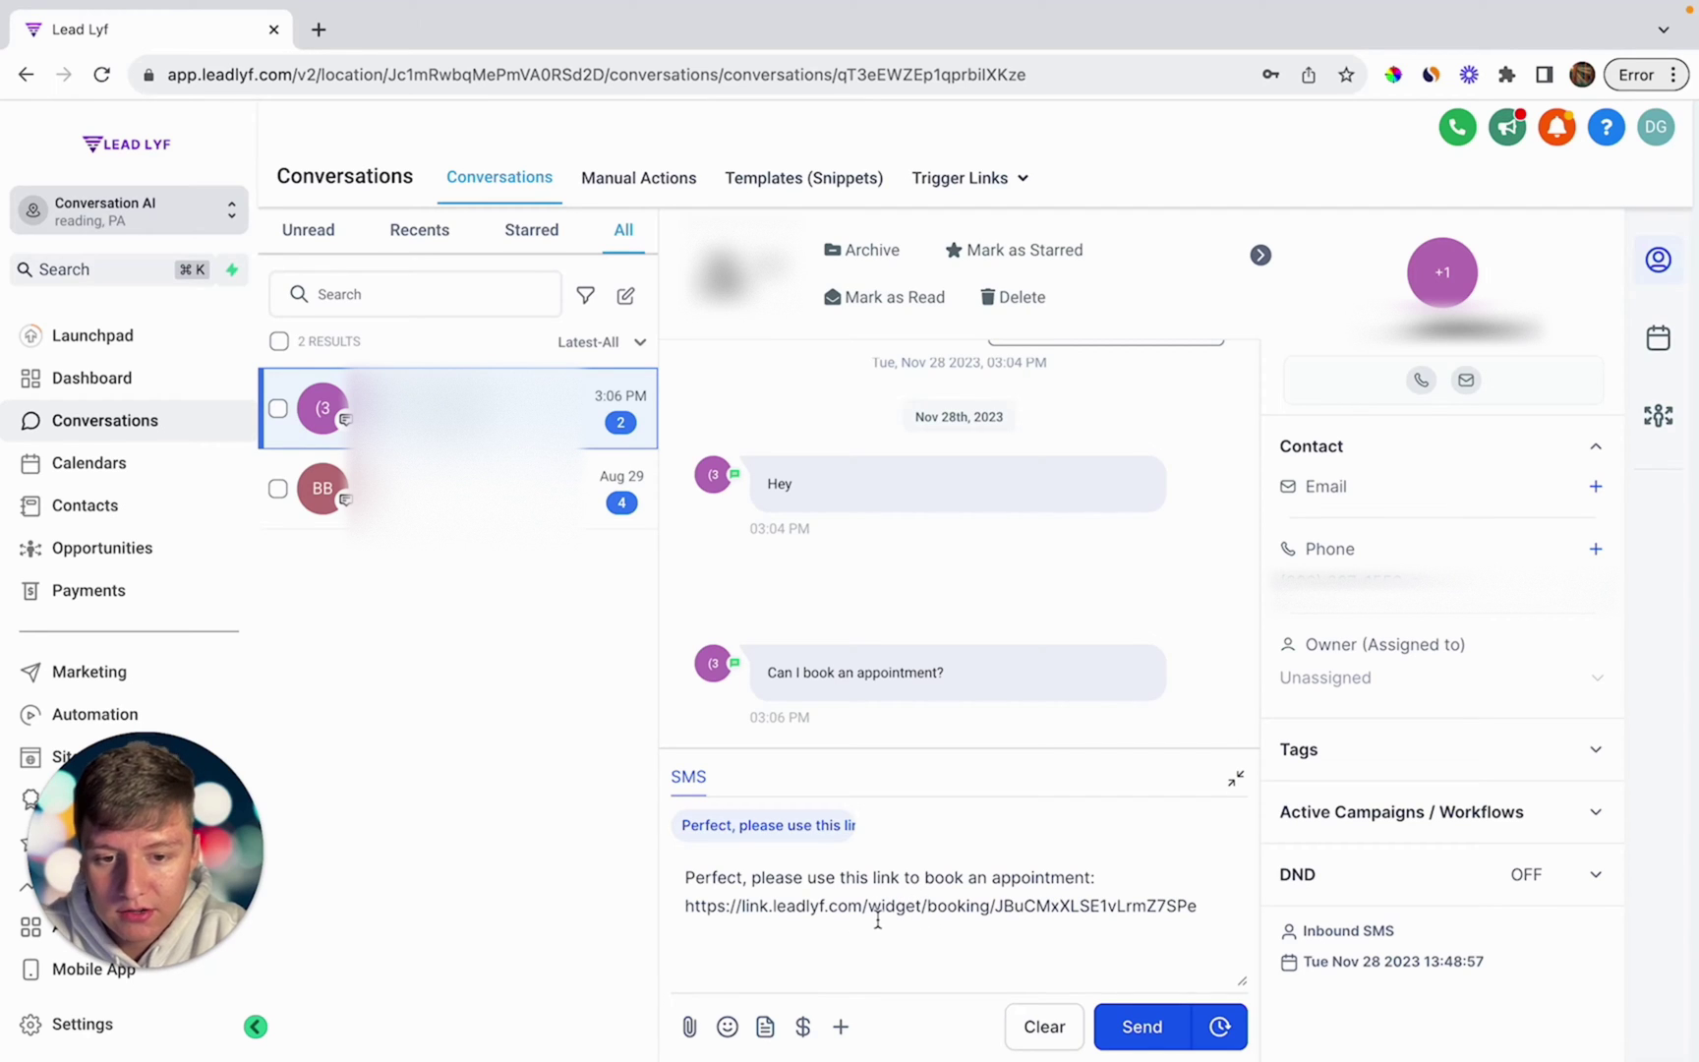
pyautogui.click(1152, 1040)
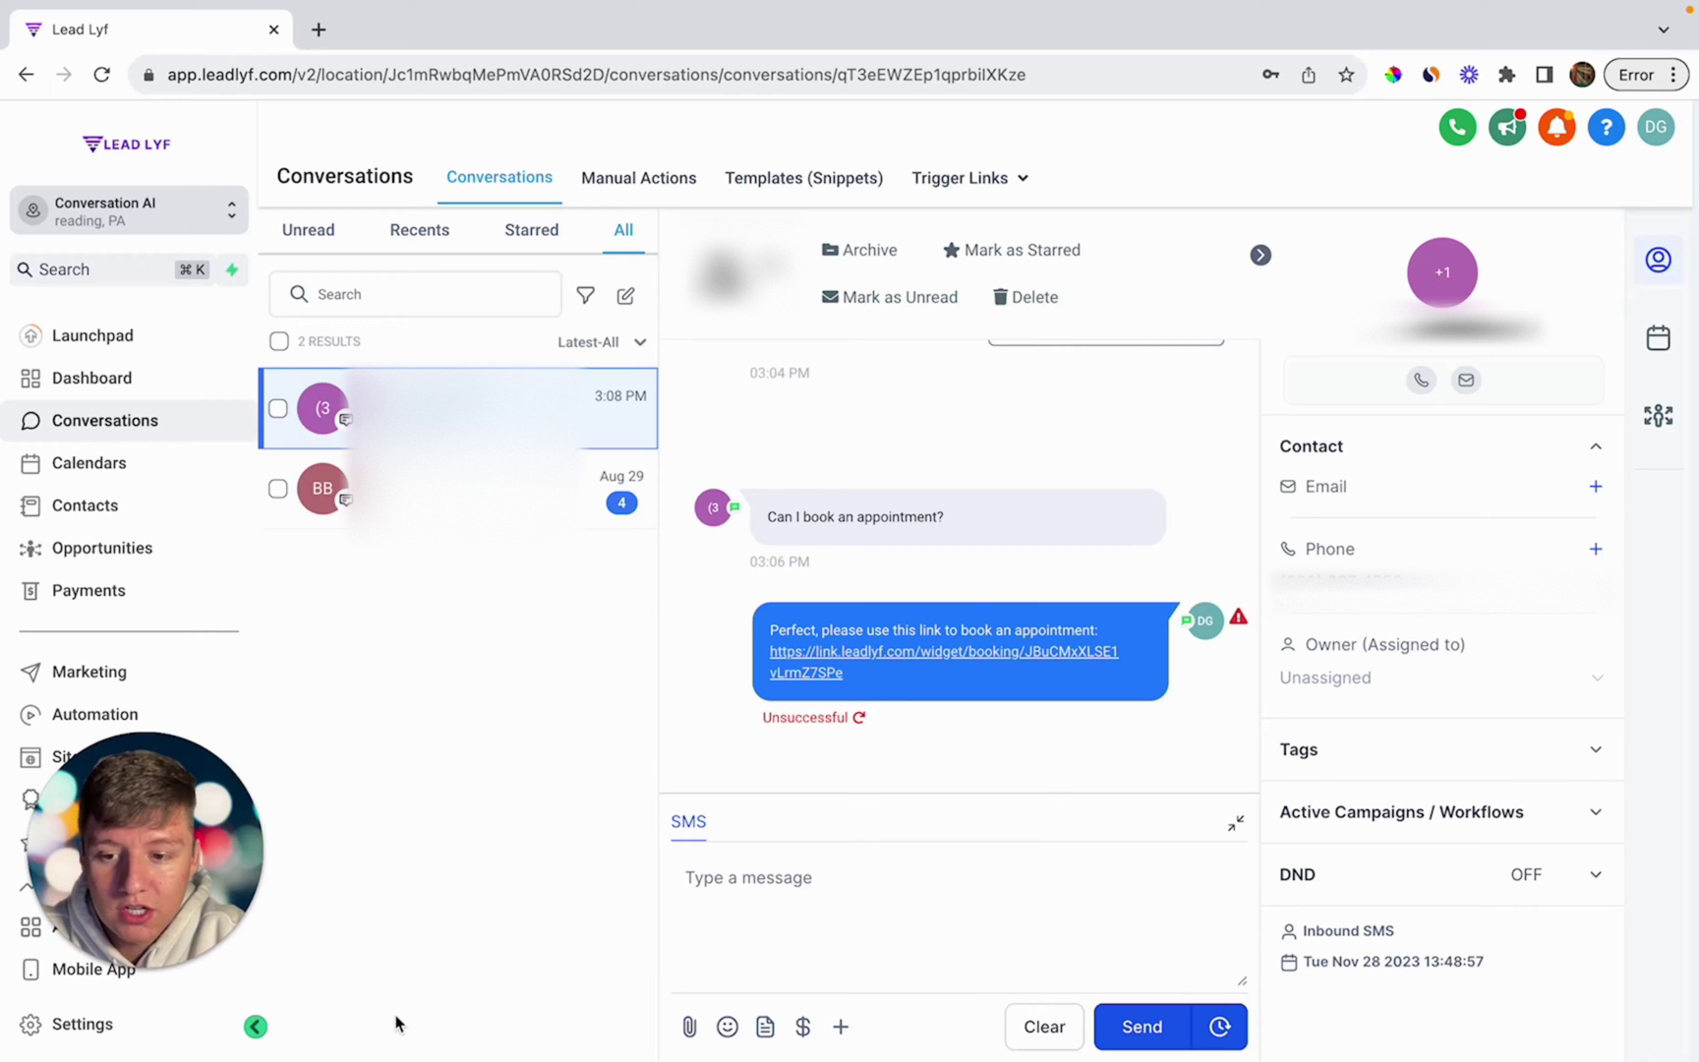
pyautogui.click(75, 1025)
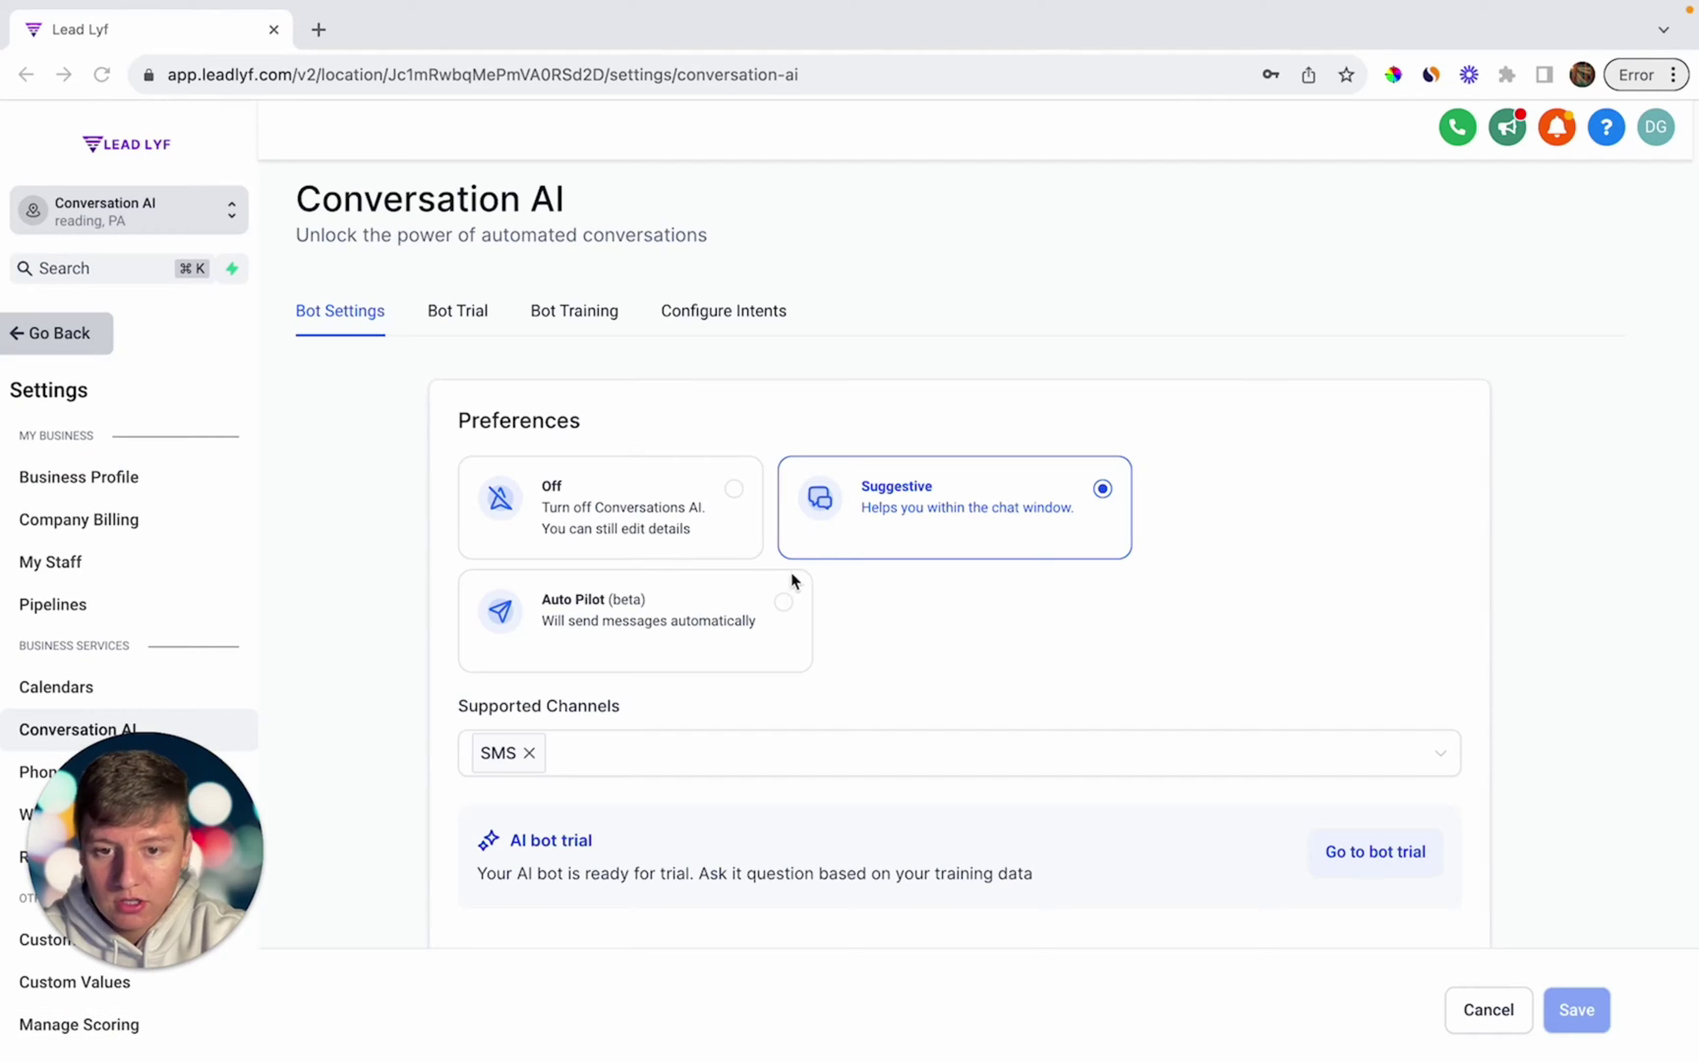
# Select Auto Pilot (beta) mode, leaving SMS as the only supported channel.
pyautogui.click(783, 601)
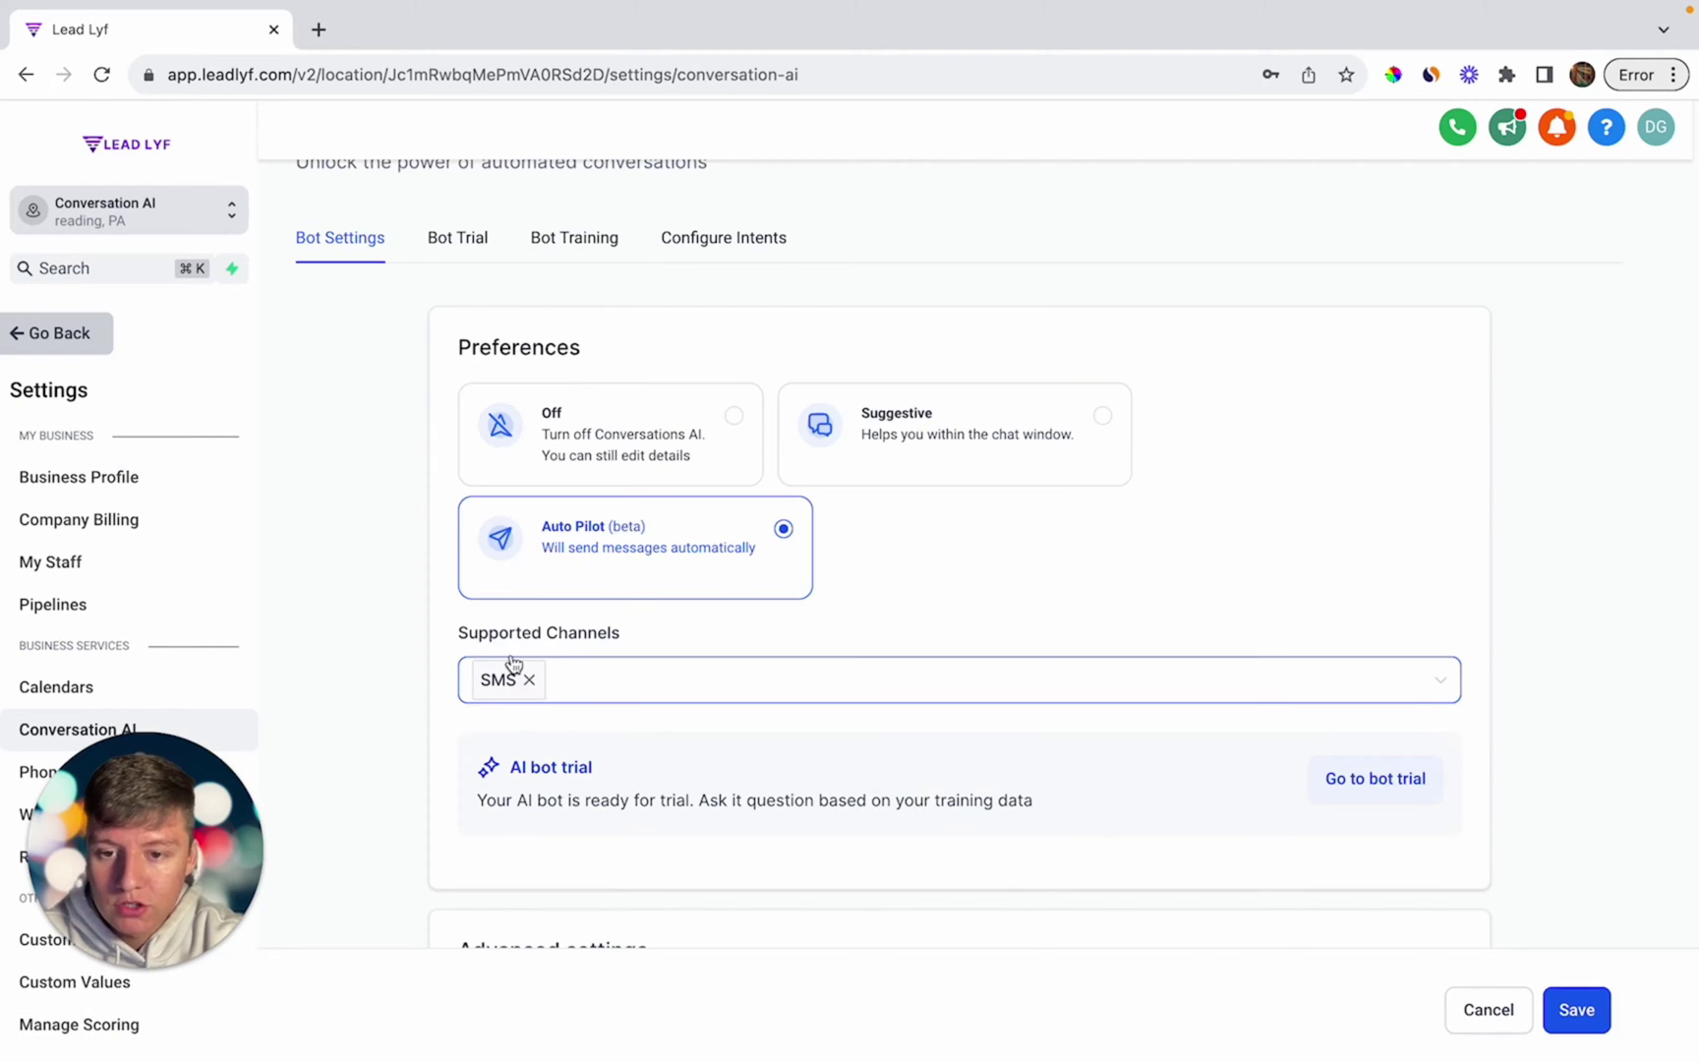
pyautogui.click(561, 695)
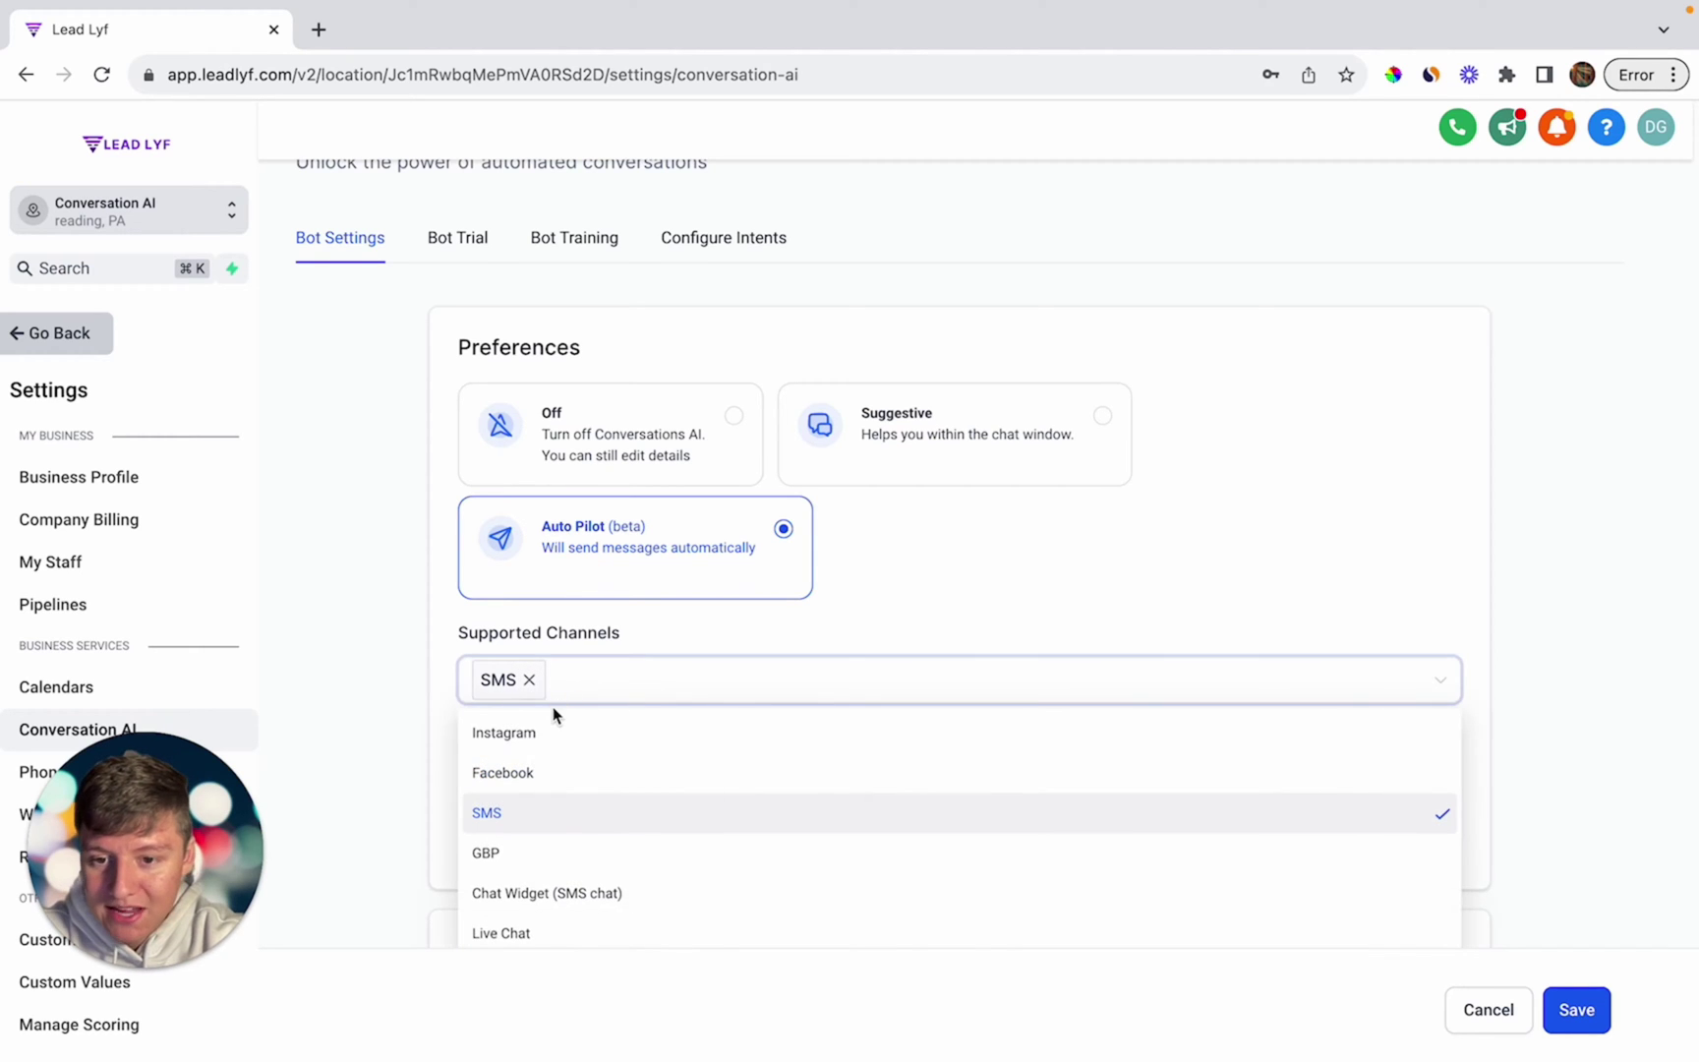
pyautogui.scroll(-1, 553, 712)
pyautogui.scroll(-1, 553, 714)
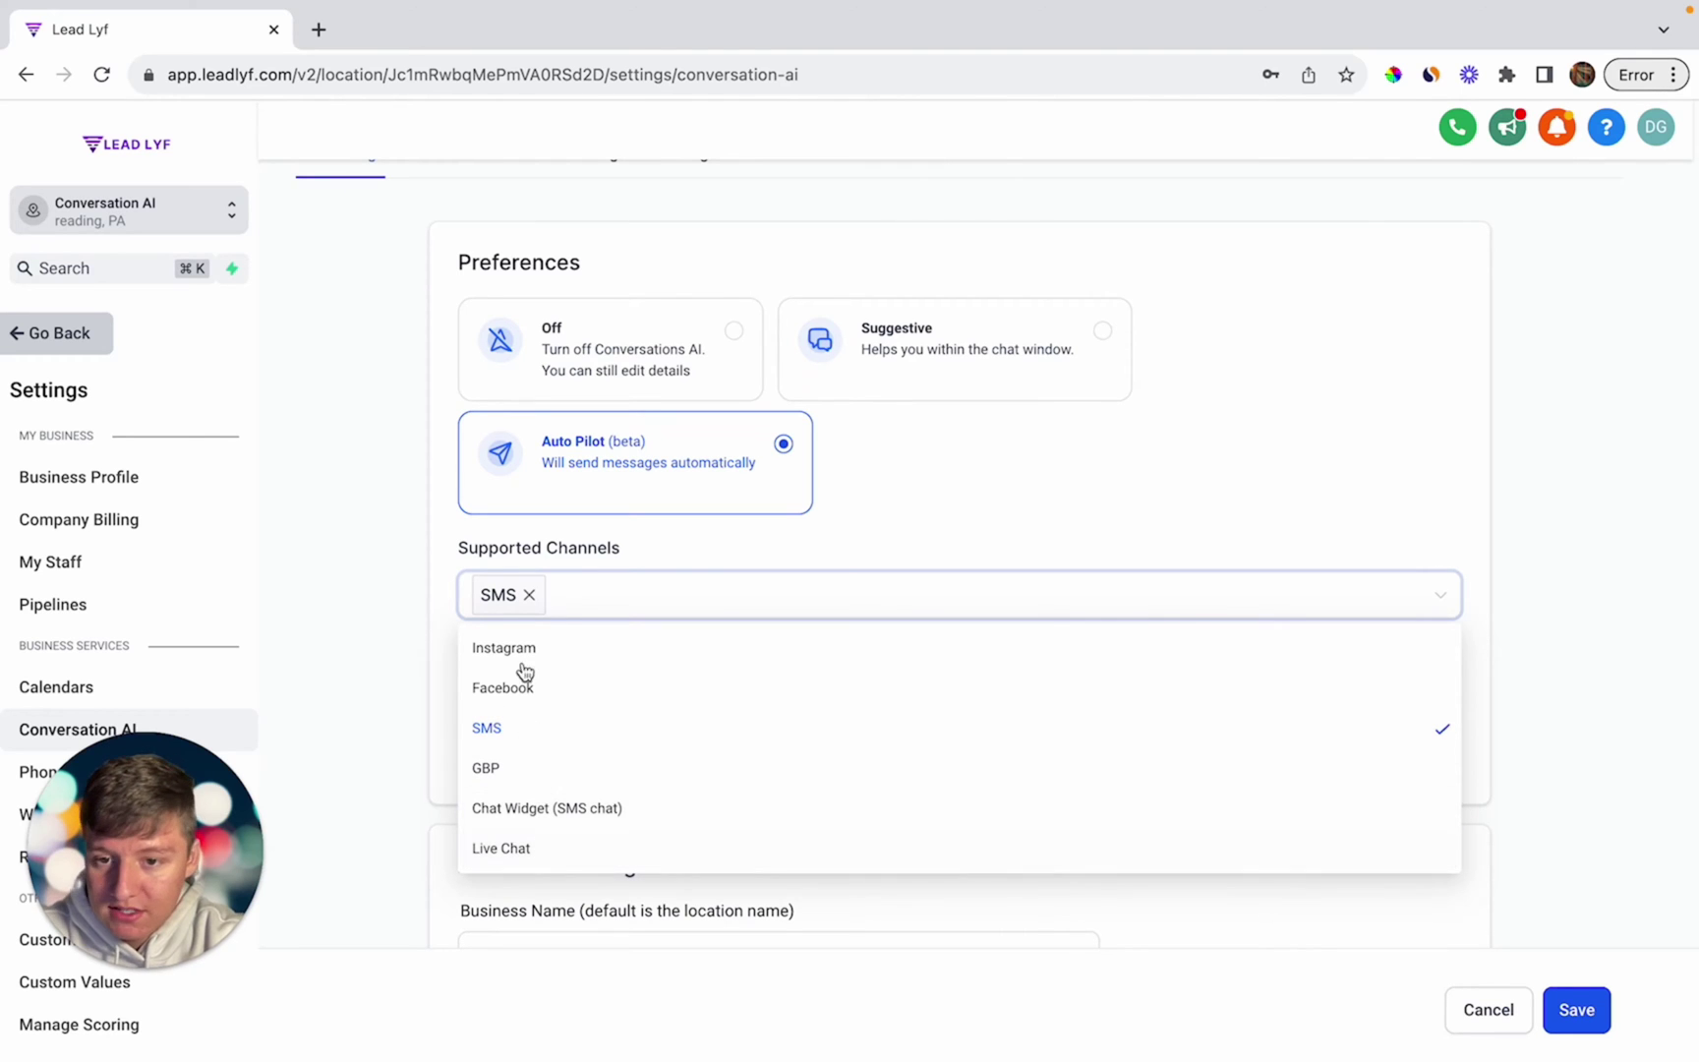
pyautogui.click(455, 614)
pyautogui.scroll(-5, 455, 637)
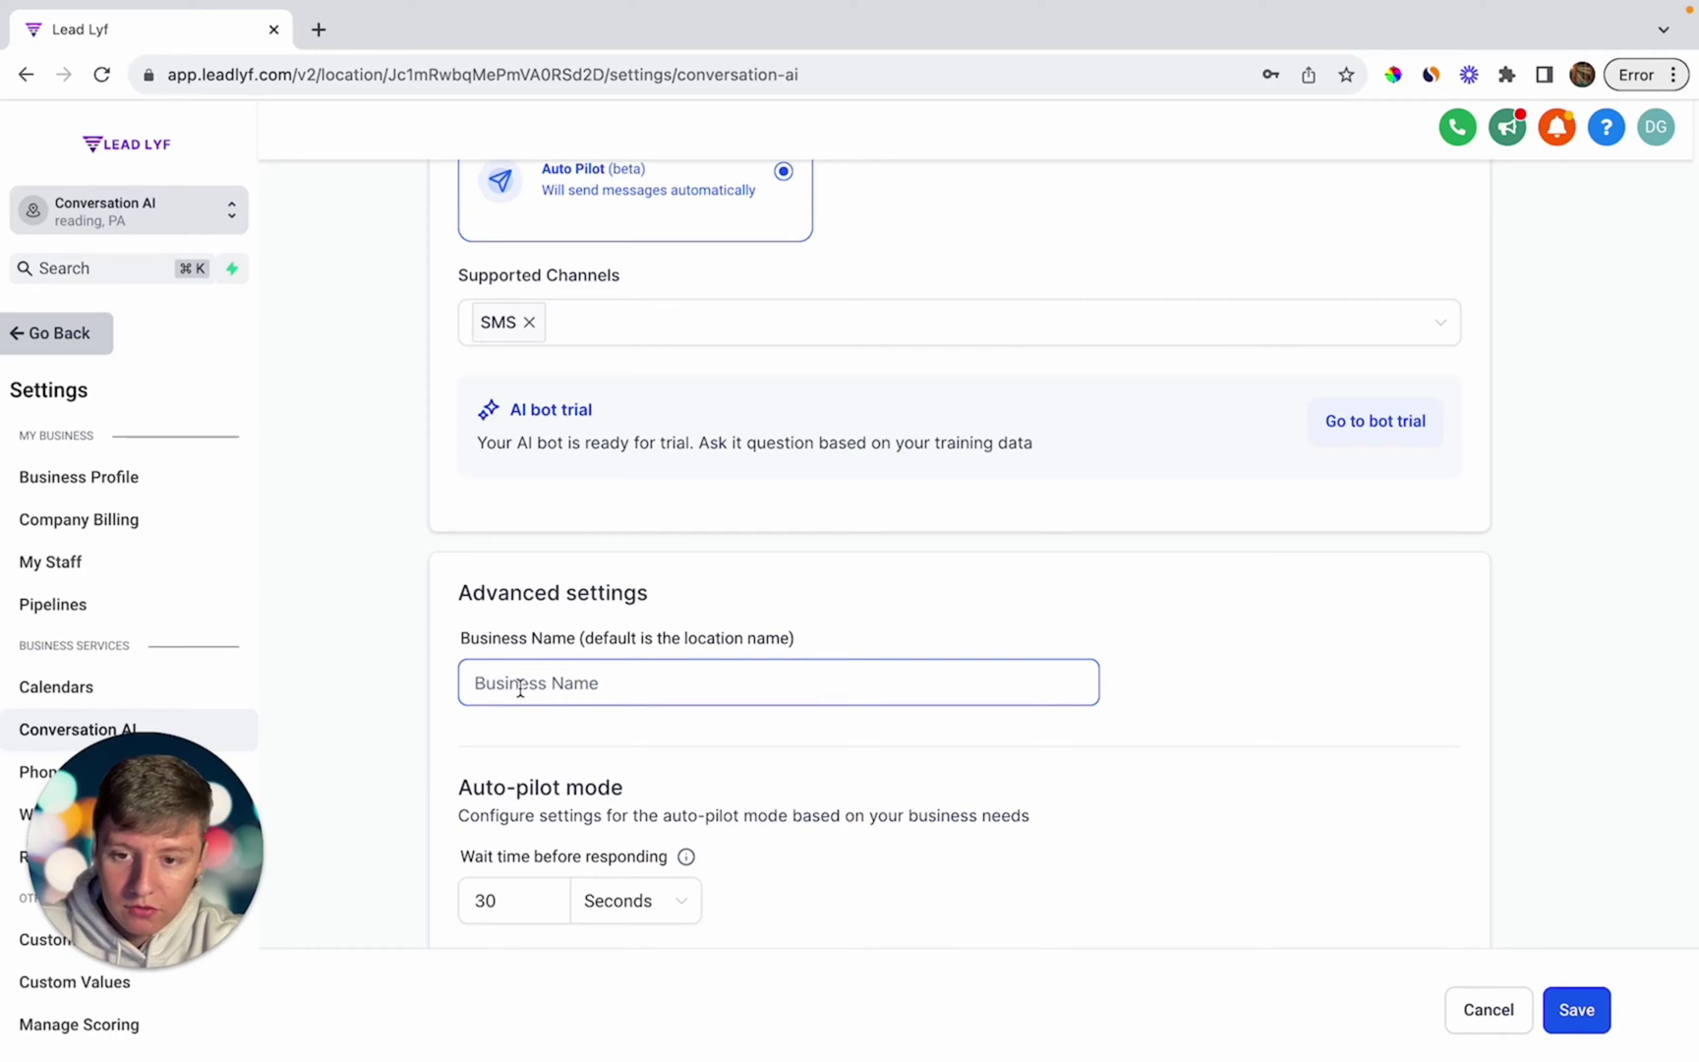
# Enter business name 'Lead Lyf', change the auto-pilot wait from 30 seconds to 1 Minute, and save.
pyautogui.write('Lead Lyf')
pyautogui.scroll(-3, 522, 808)
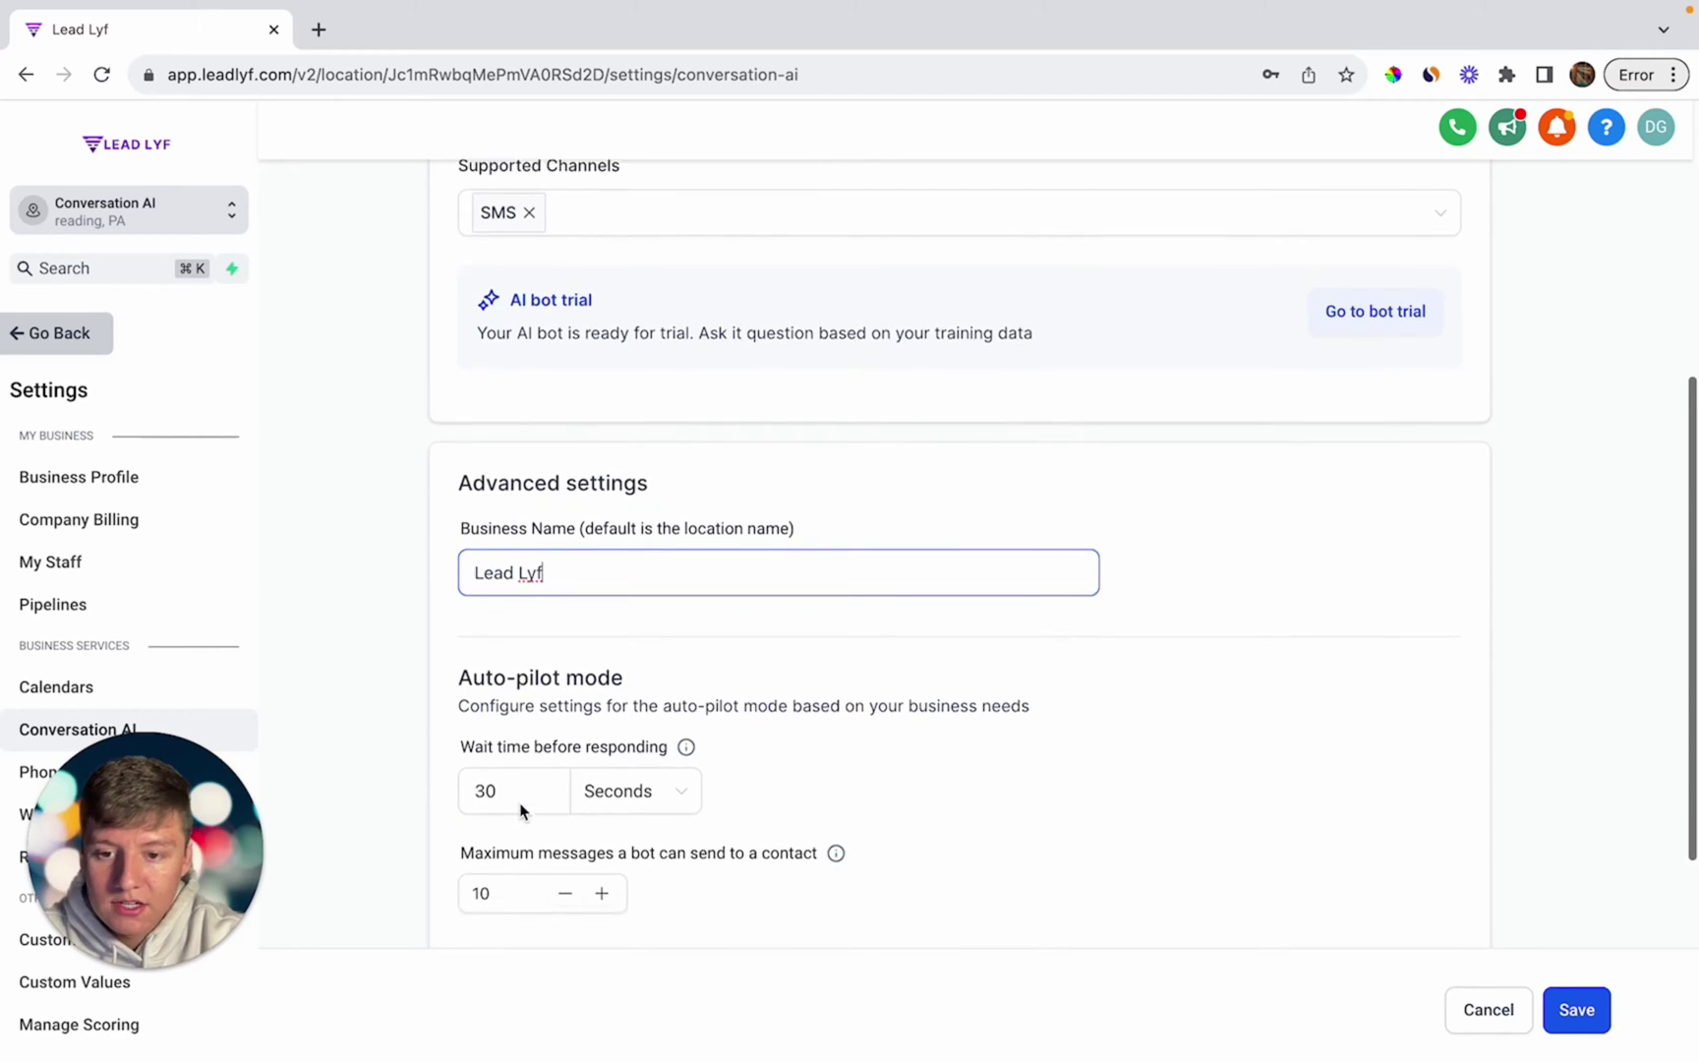
pyautogui.click(513, 759)
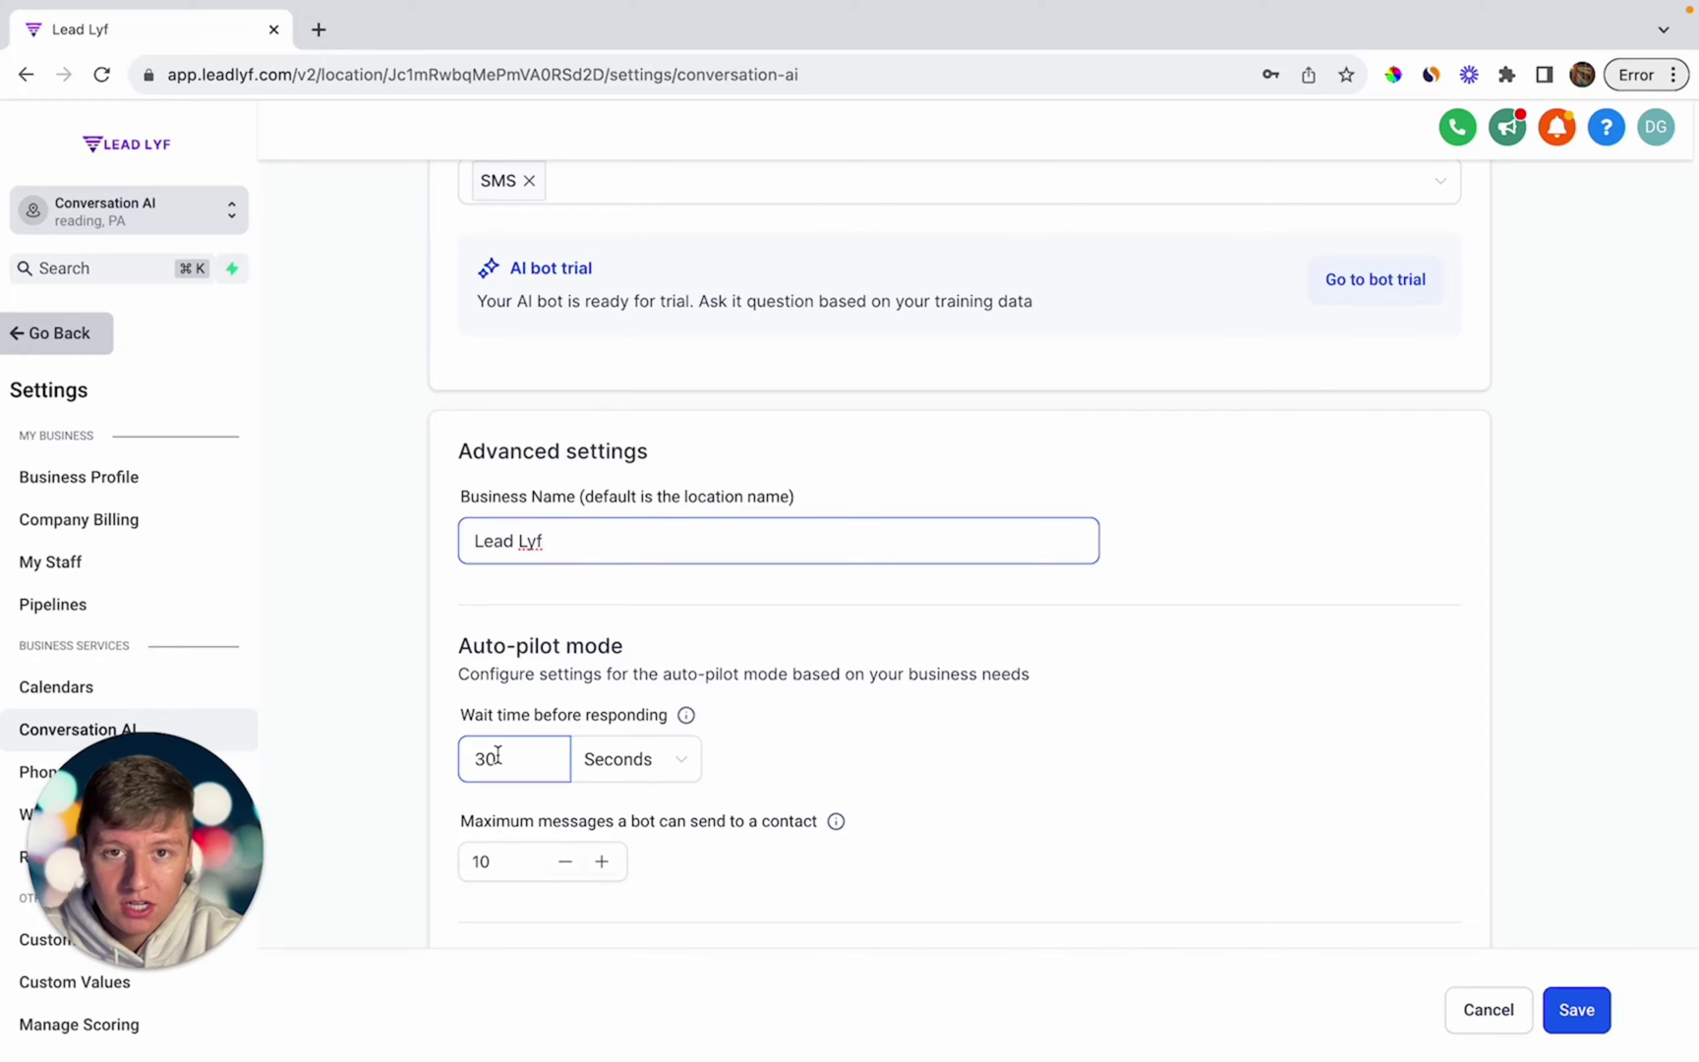
pyautogui.press('BackSpace')
pyautogui.press('BackSpace')
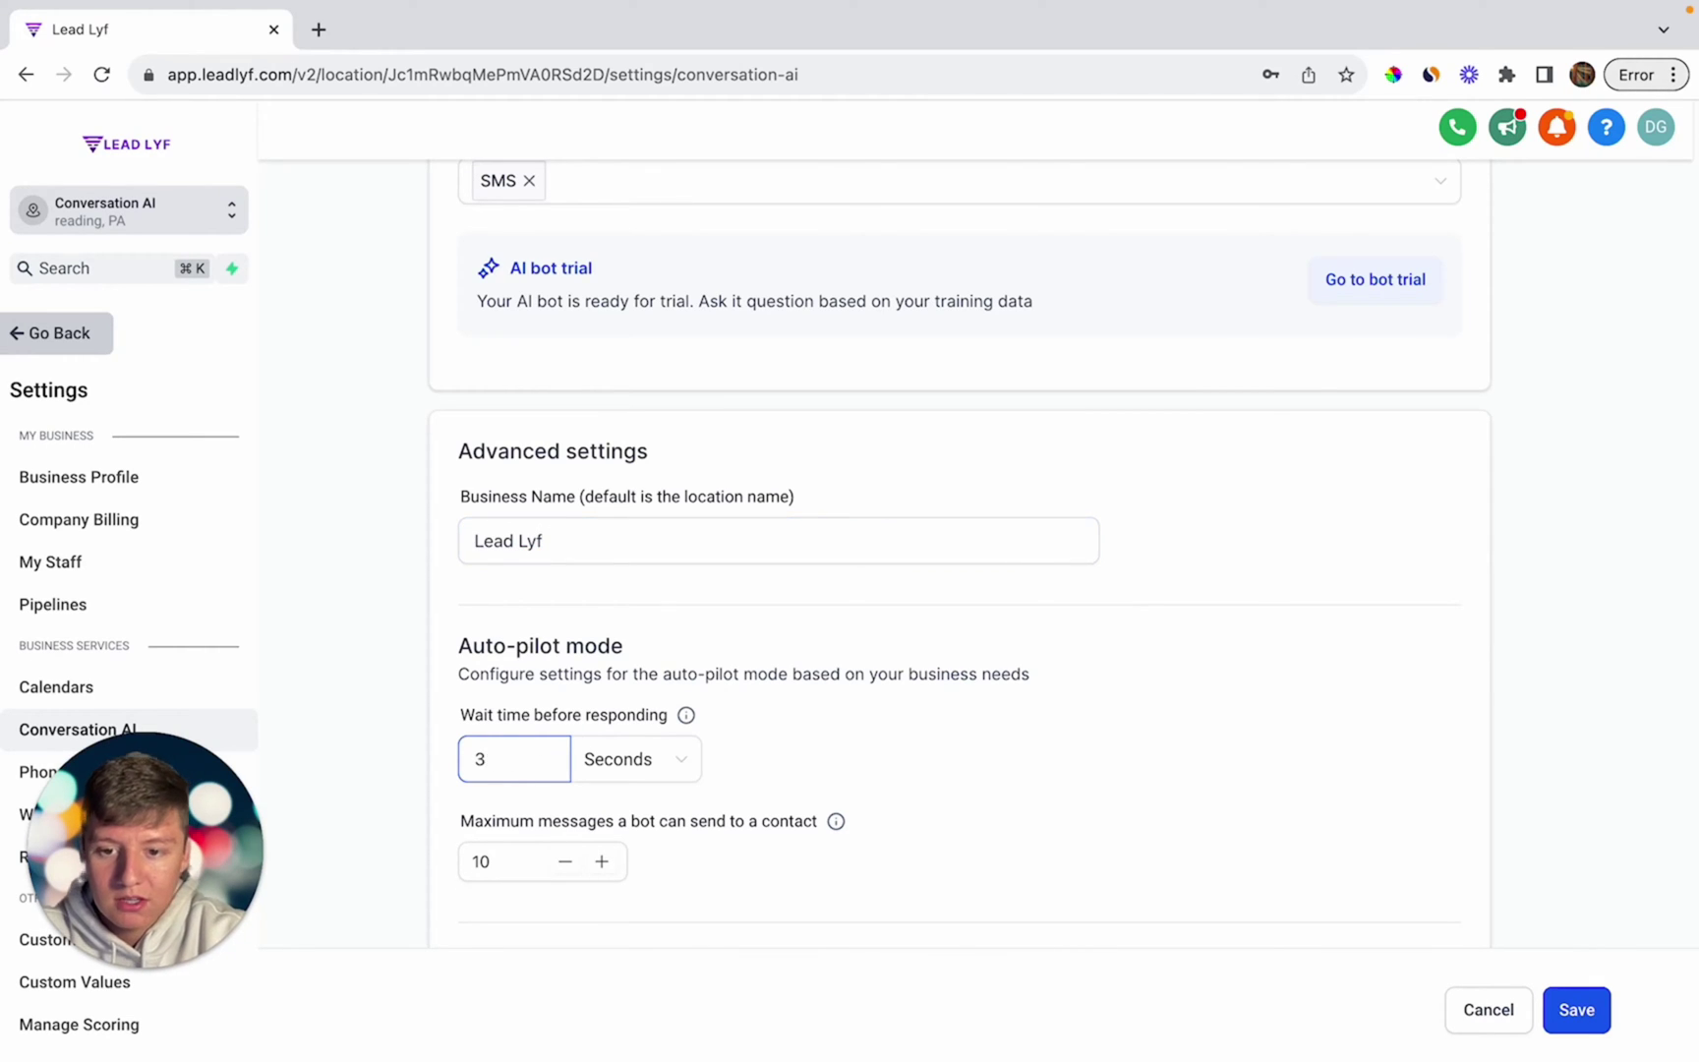
pyautogui.write('1')
pyautogui.click(624, 758)
pyautogui.click(629, 811)
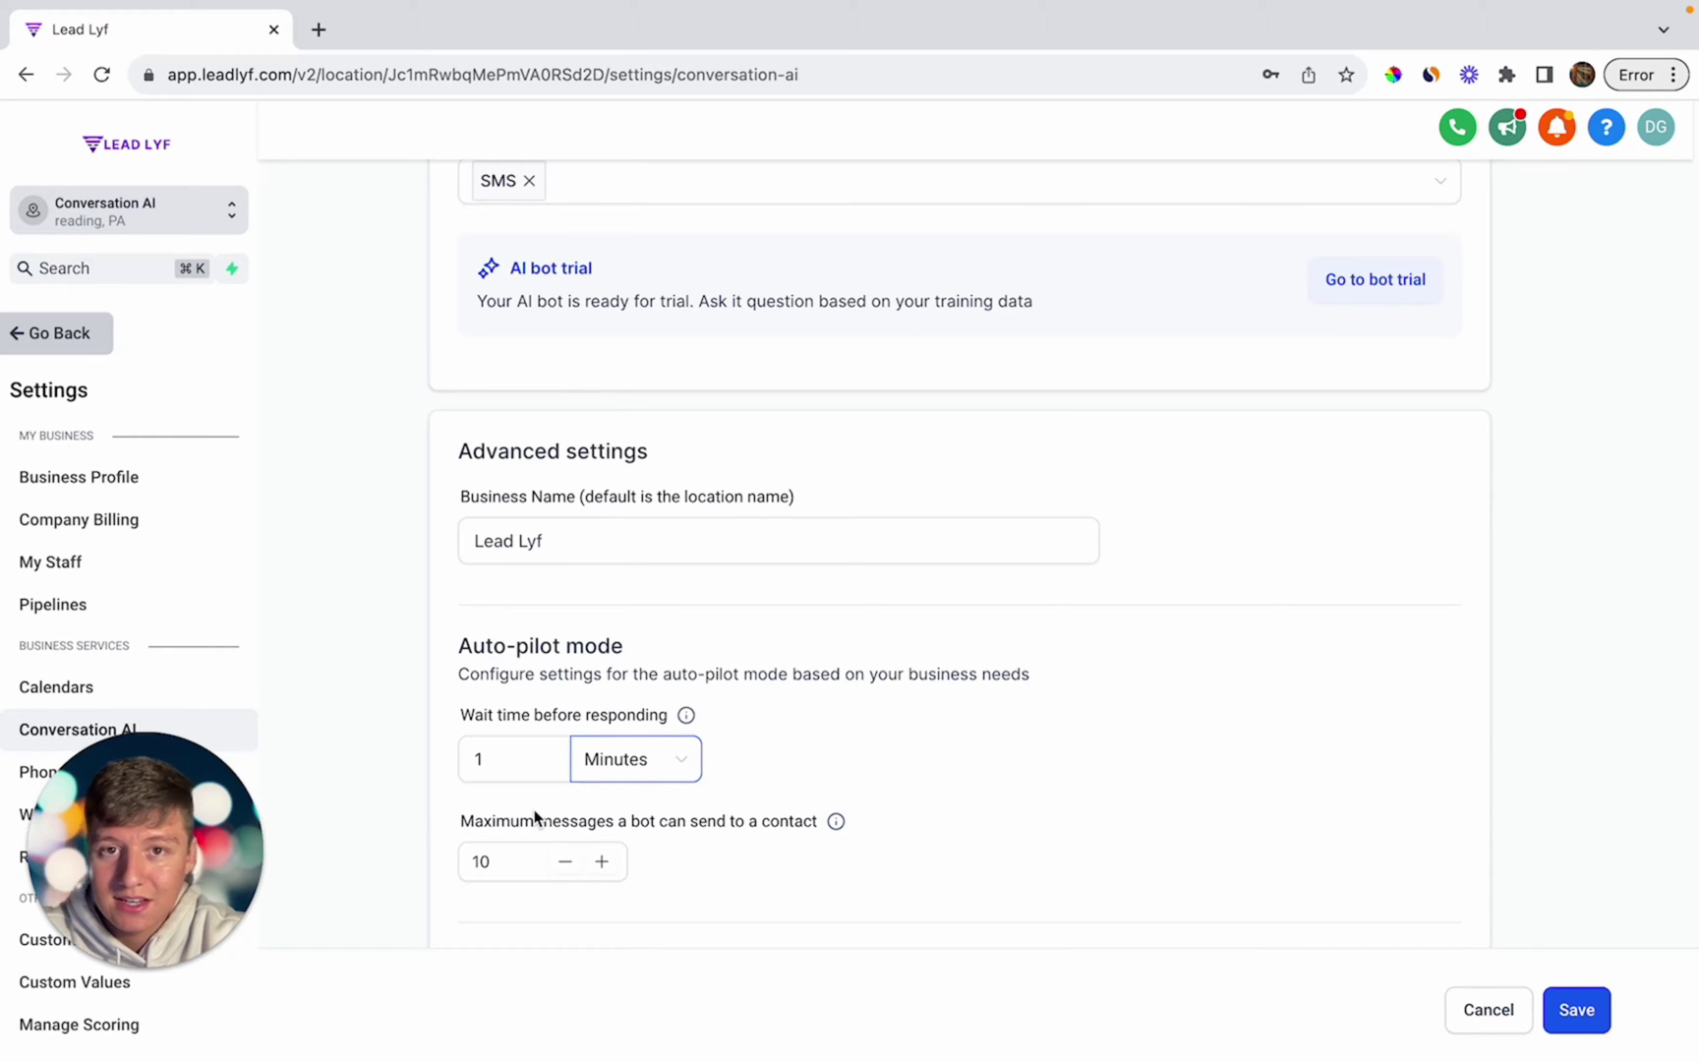
pyautogui.click(519, 852)
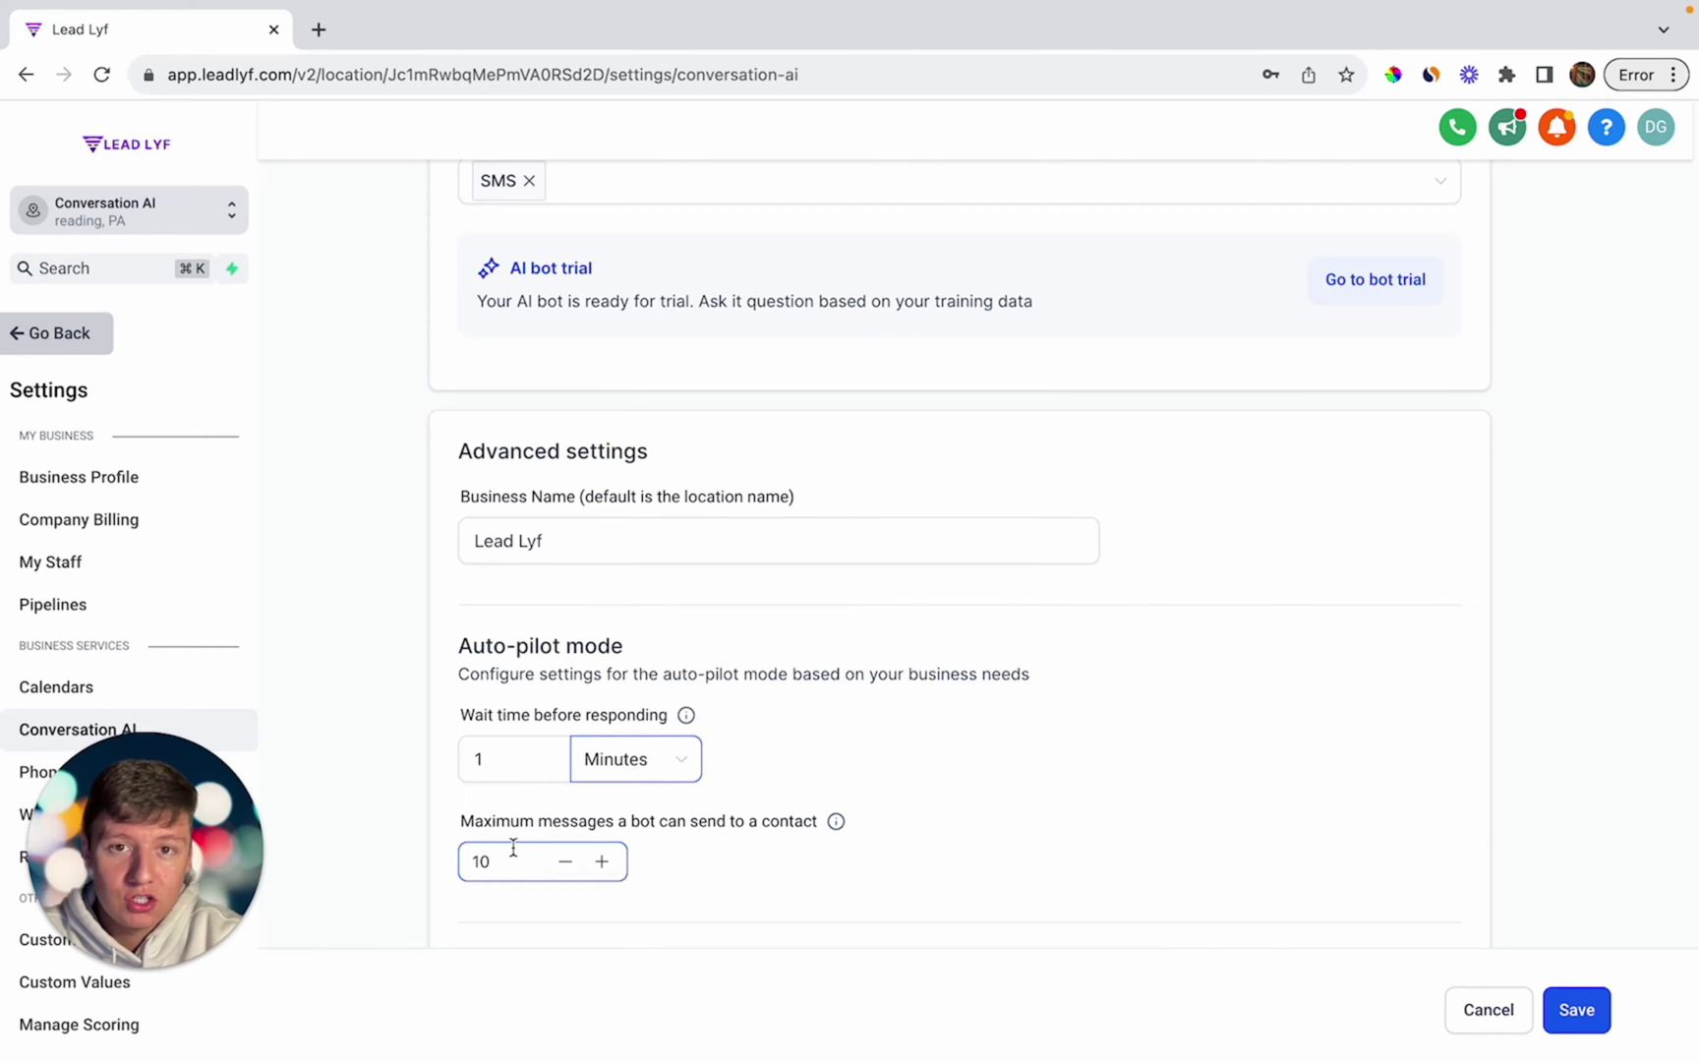
pyautogui.scroll(6, 513, 848)
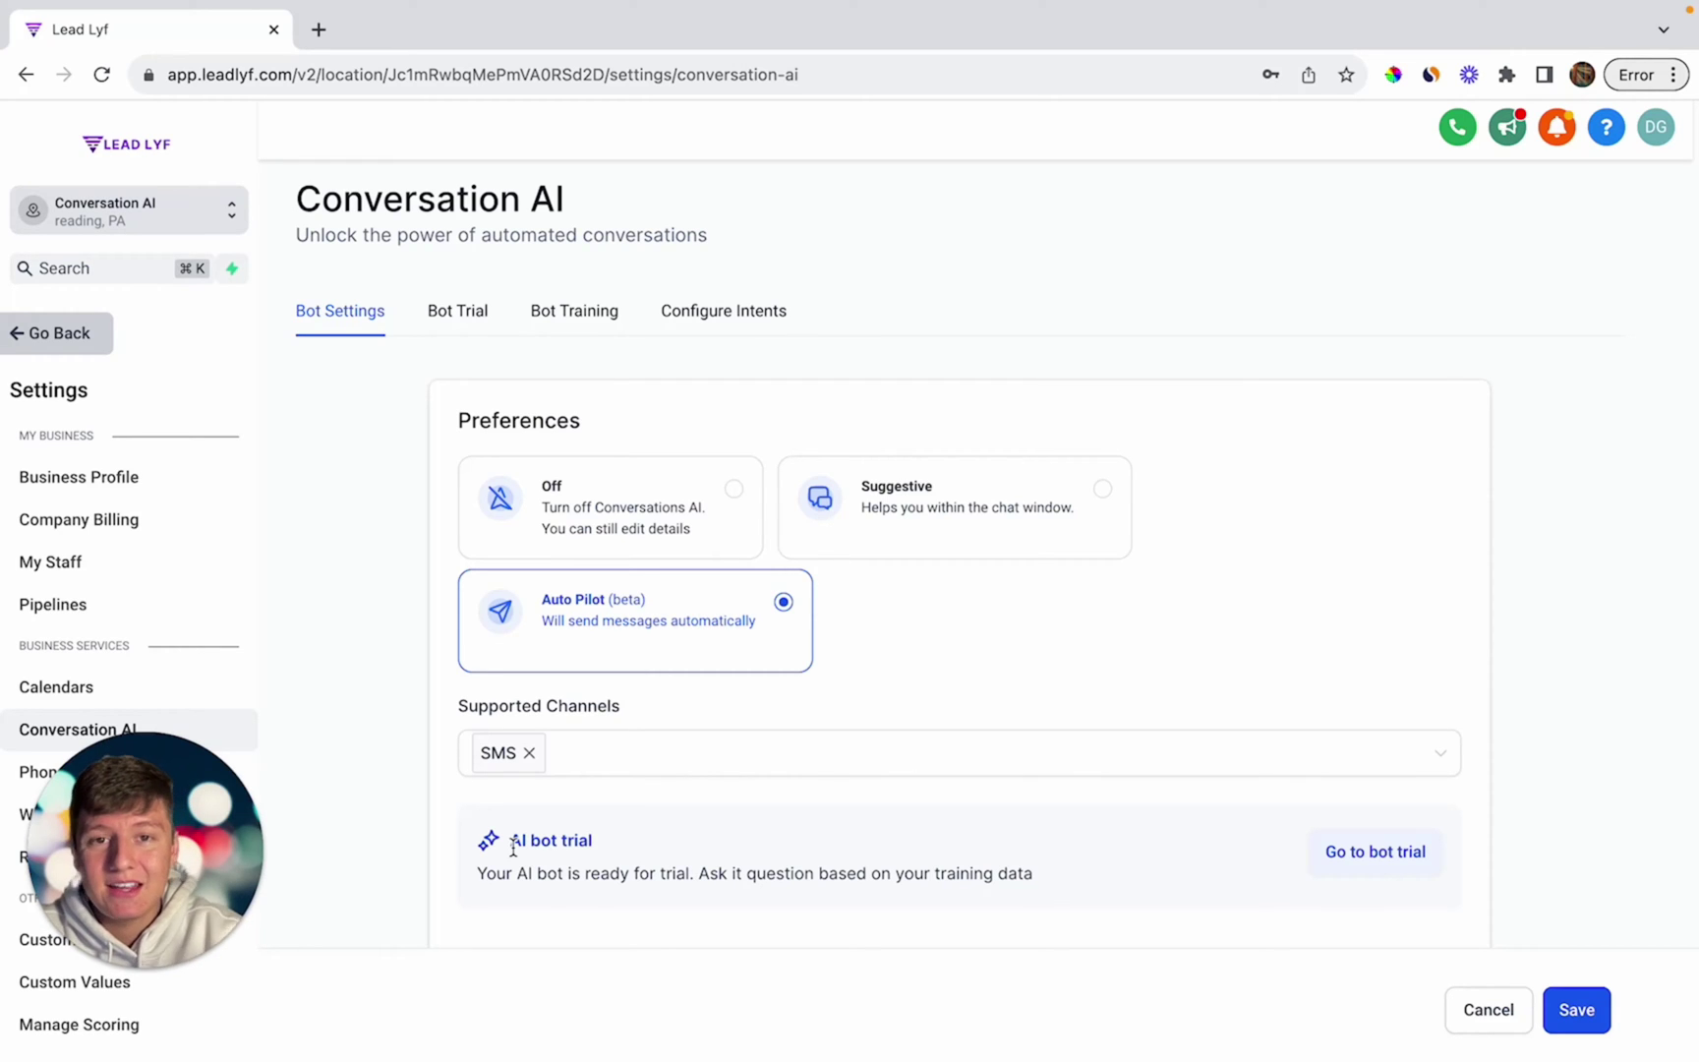
pyautogui.click(782, 602)
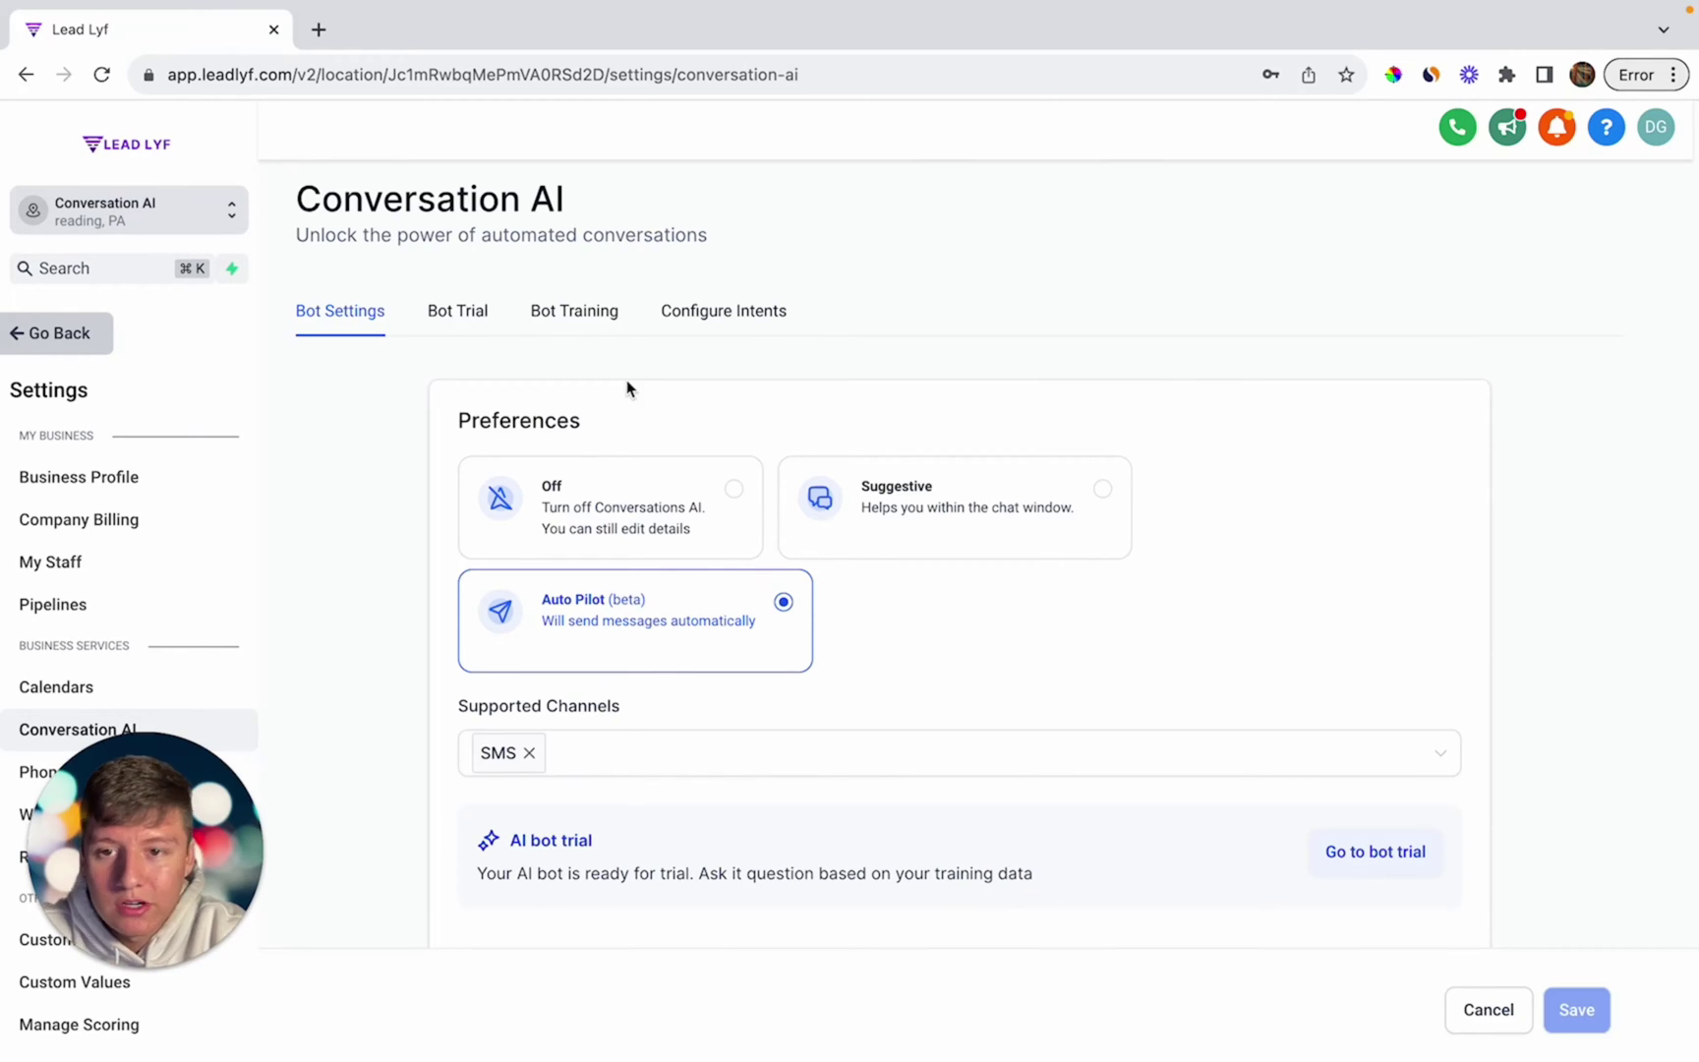
# View the Bot Trial chatbot panel, then the Bot Training links gohighlevel.com and leadlyf.com.
pyautogui.click(458, 313)
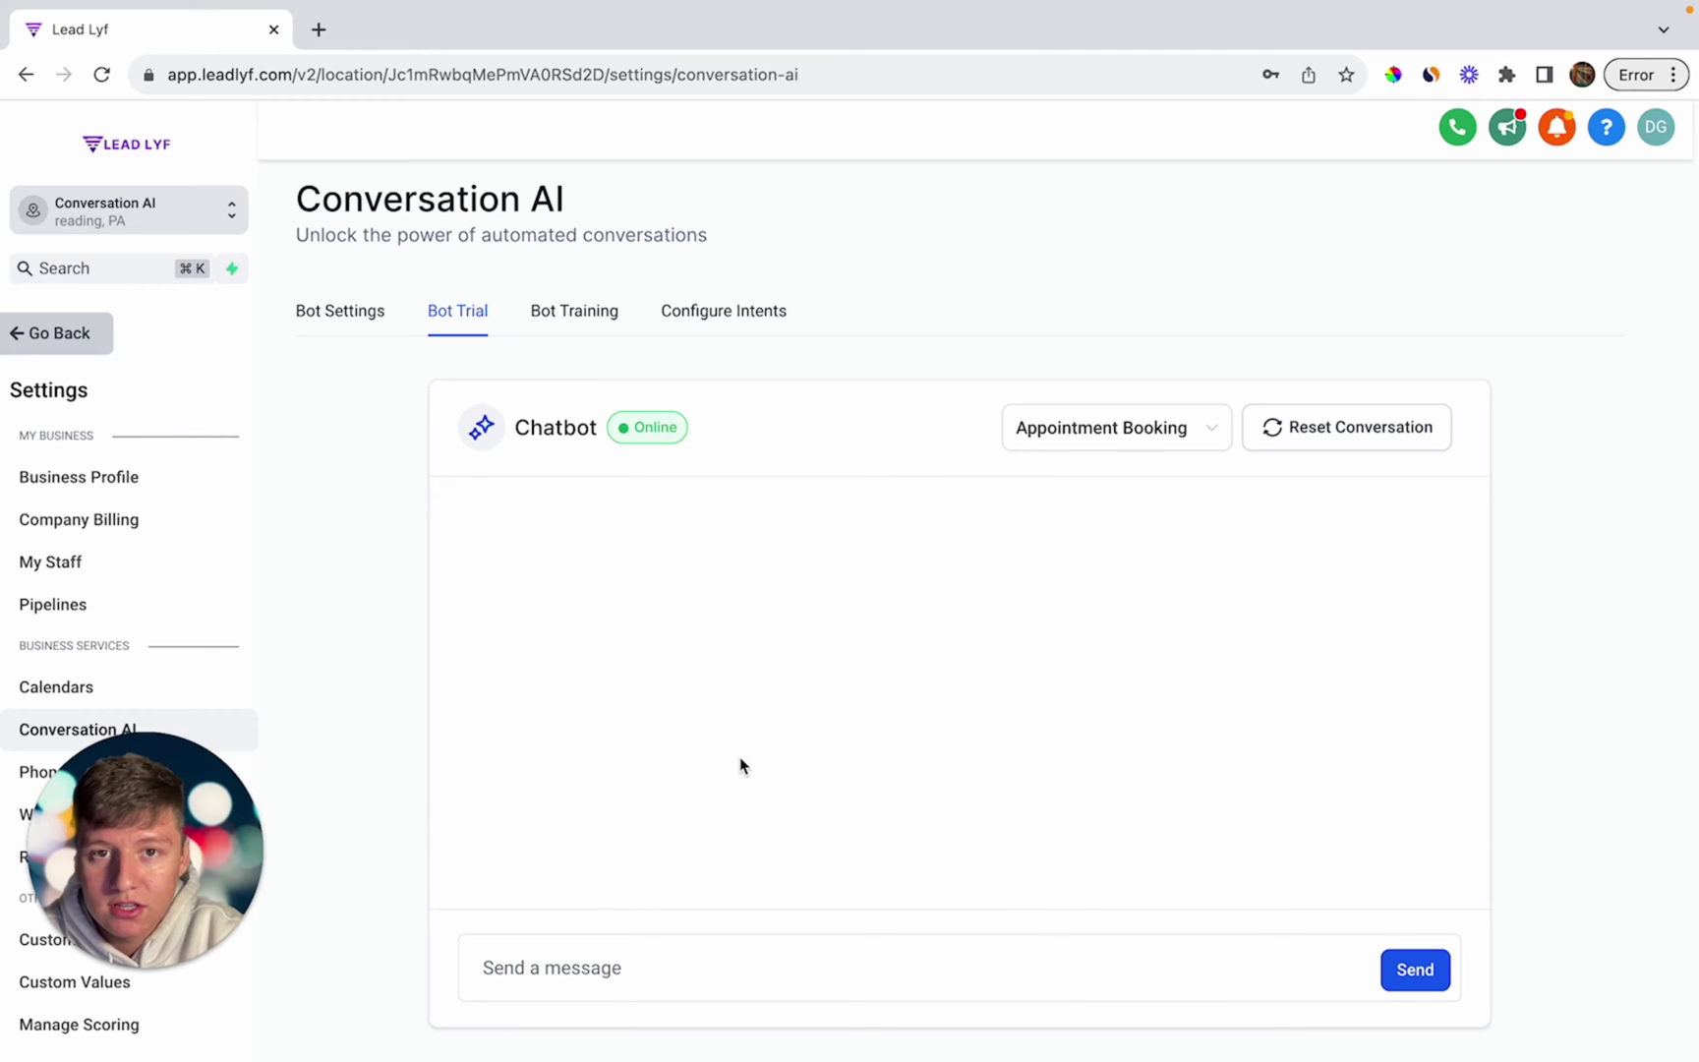
pyautogui.click(580, 317)
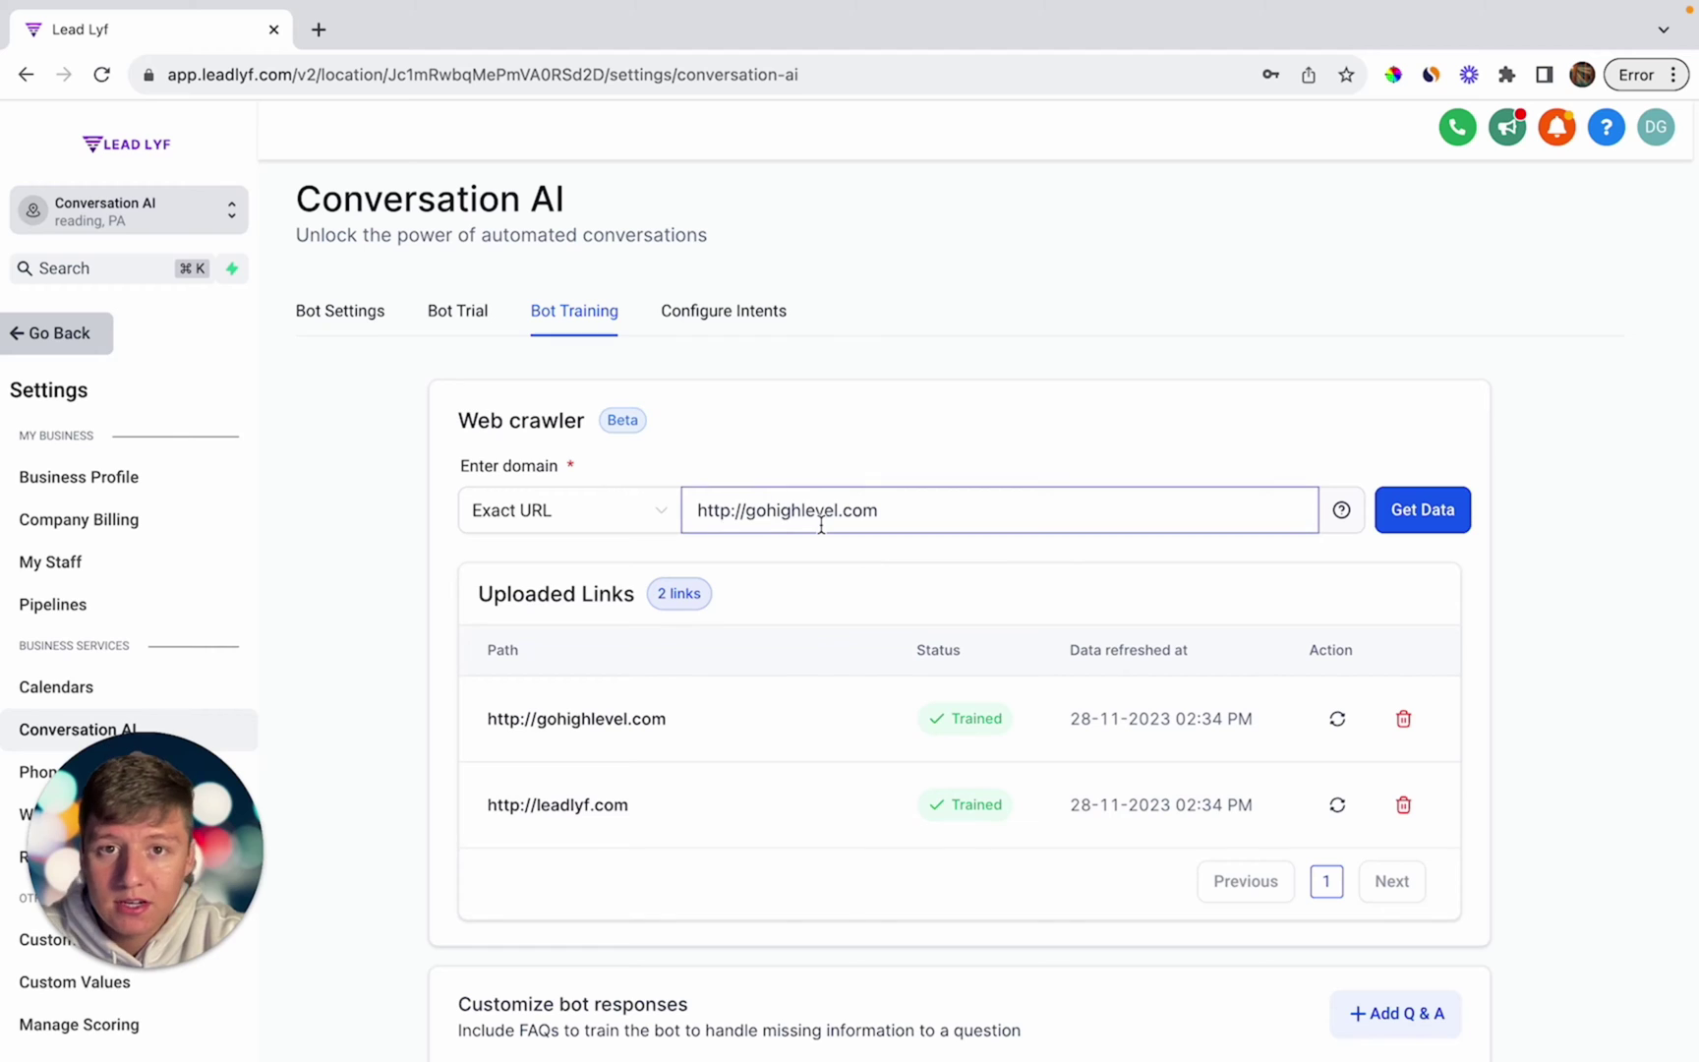
# Expand the FAQ answers on software offerings, business benefits and pricing structure.
pyautogui.click(784, 523)
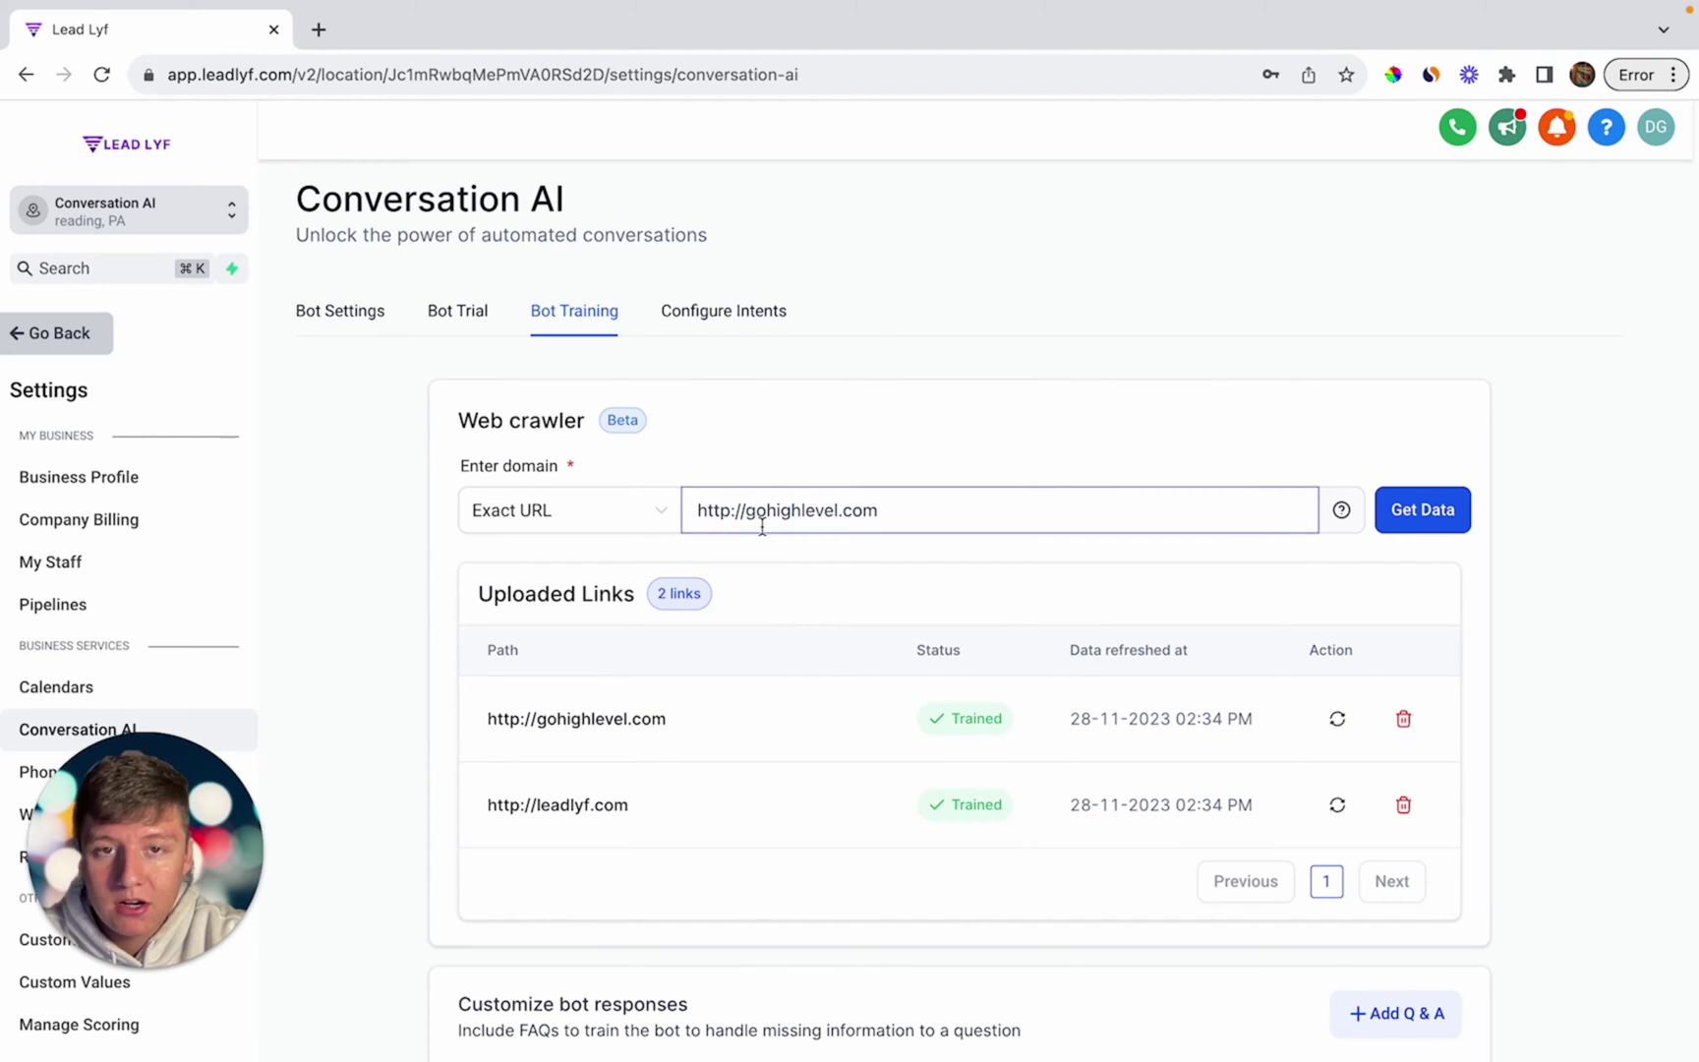
pyautogui.scroll(-6, 771, 546)
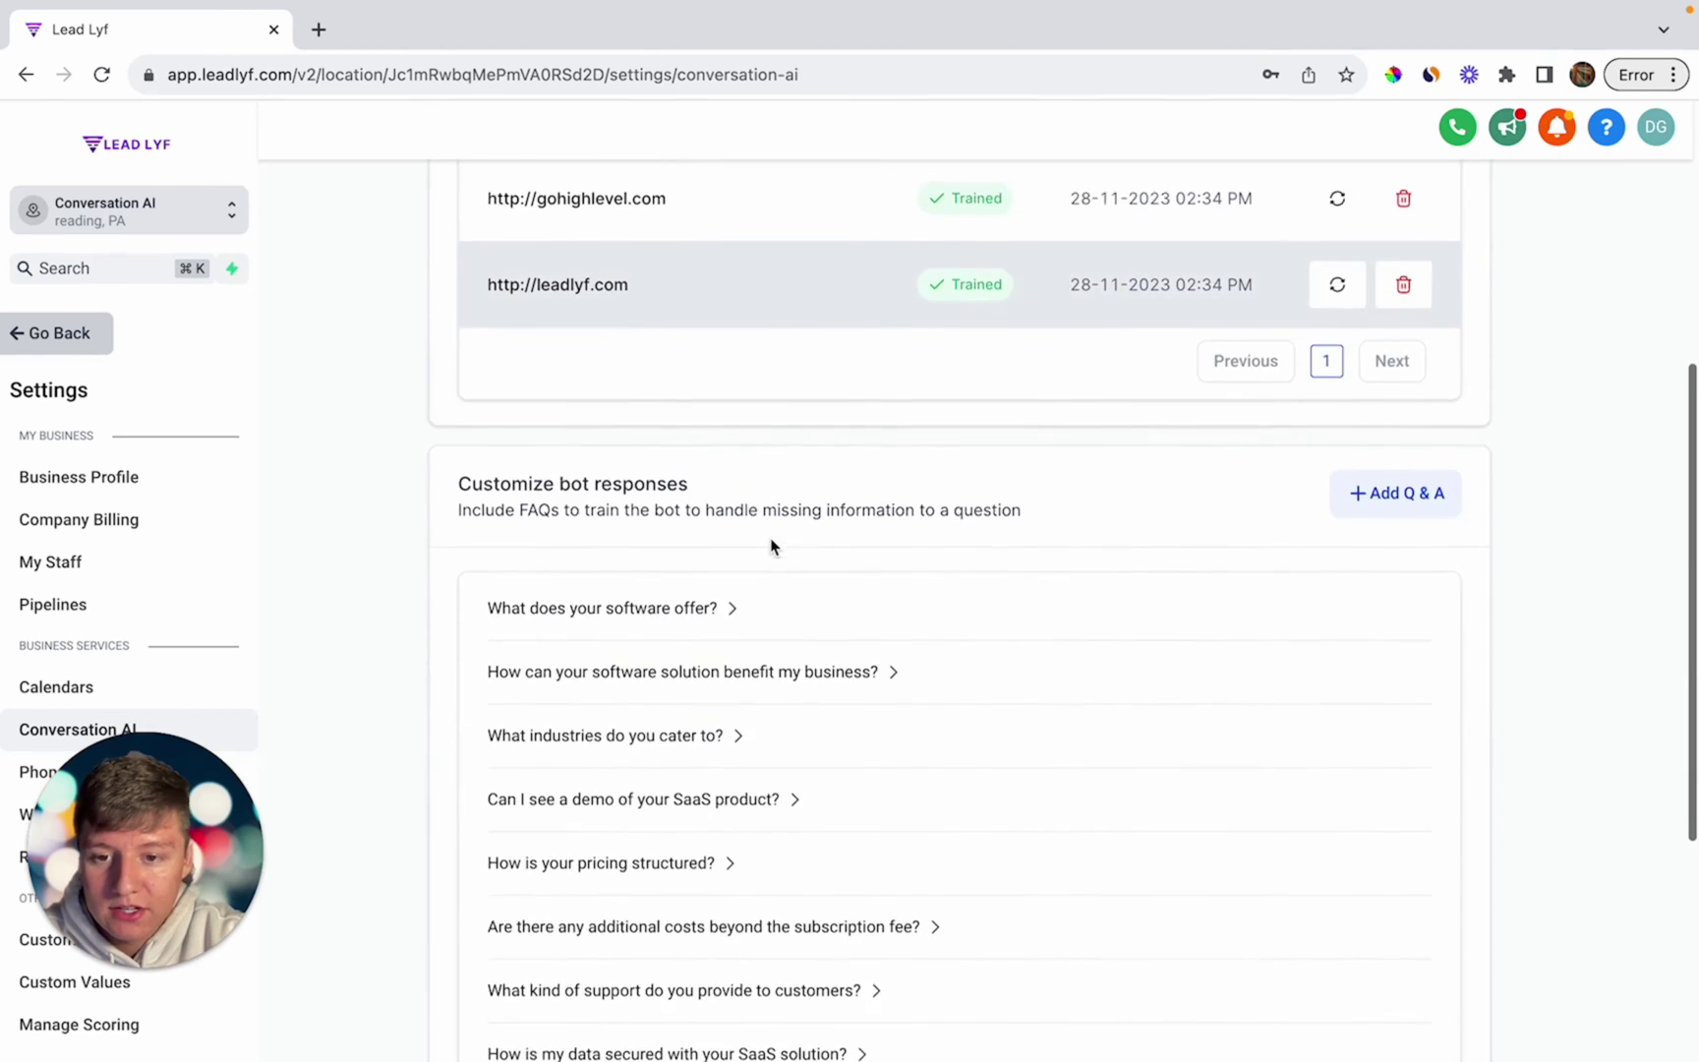
pyautogui.scroll(-2, 771, 547)
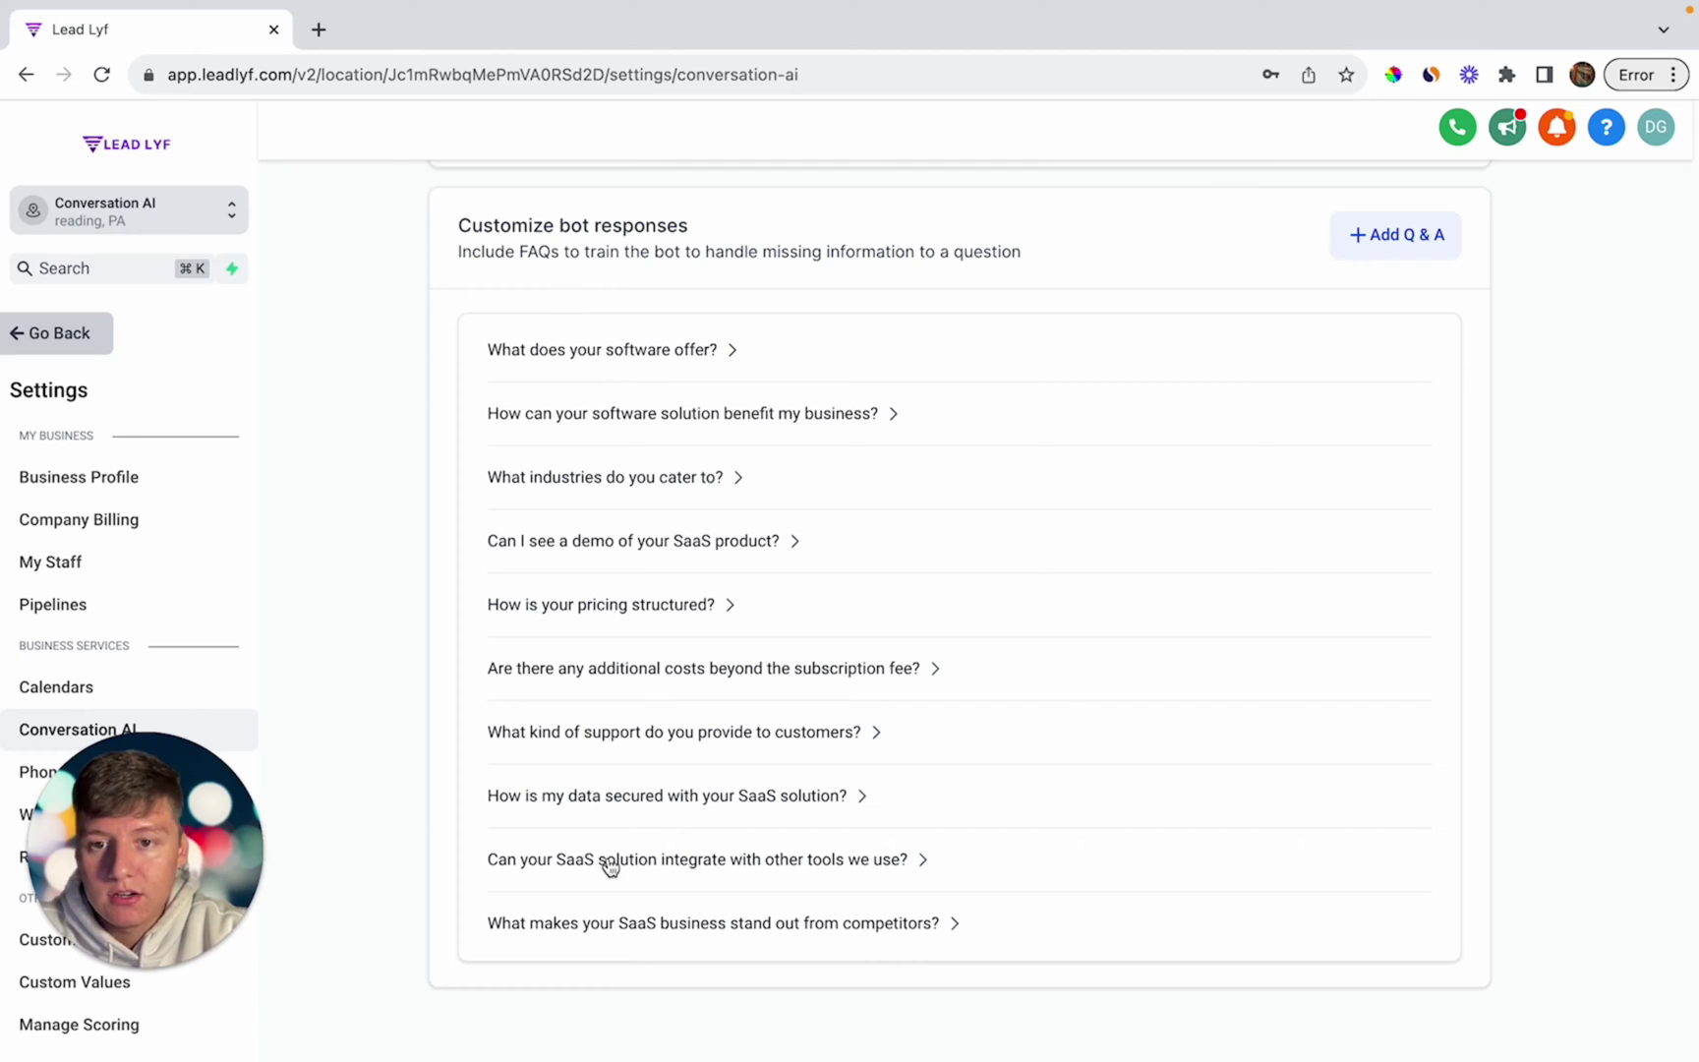
pyautogui.click(632, 352)
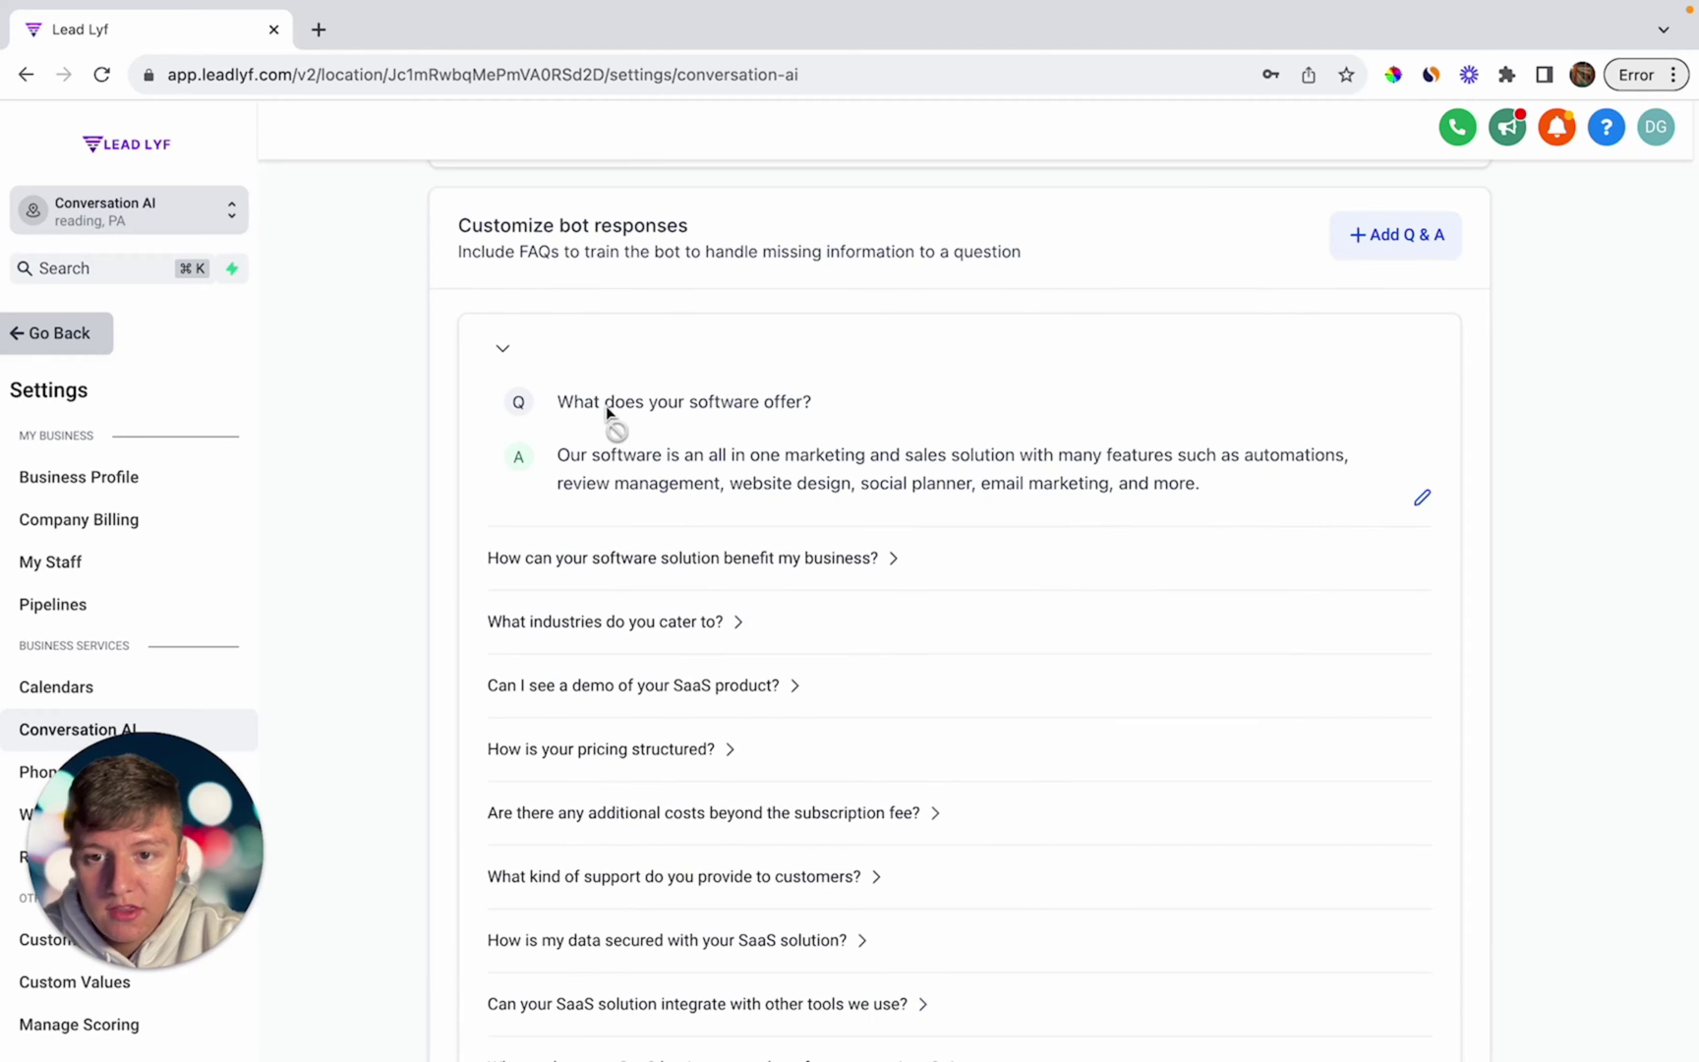
pyautogui.scroll(-1, 621, 494)
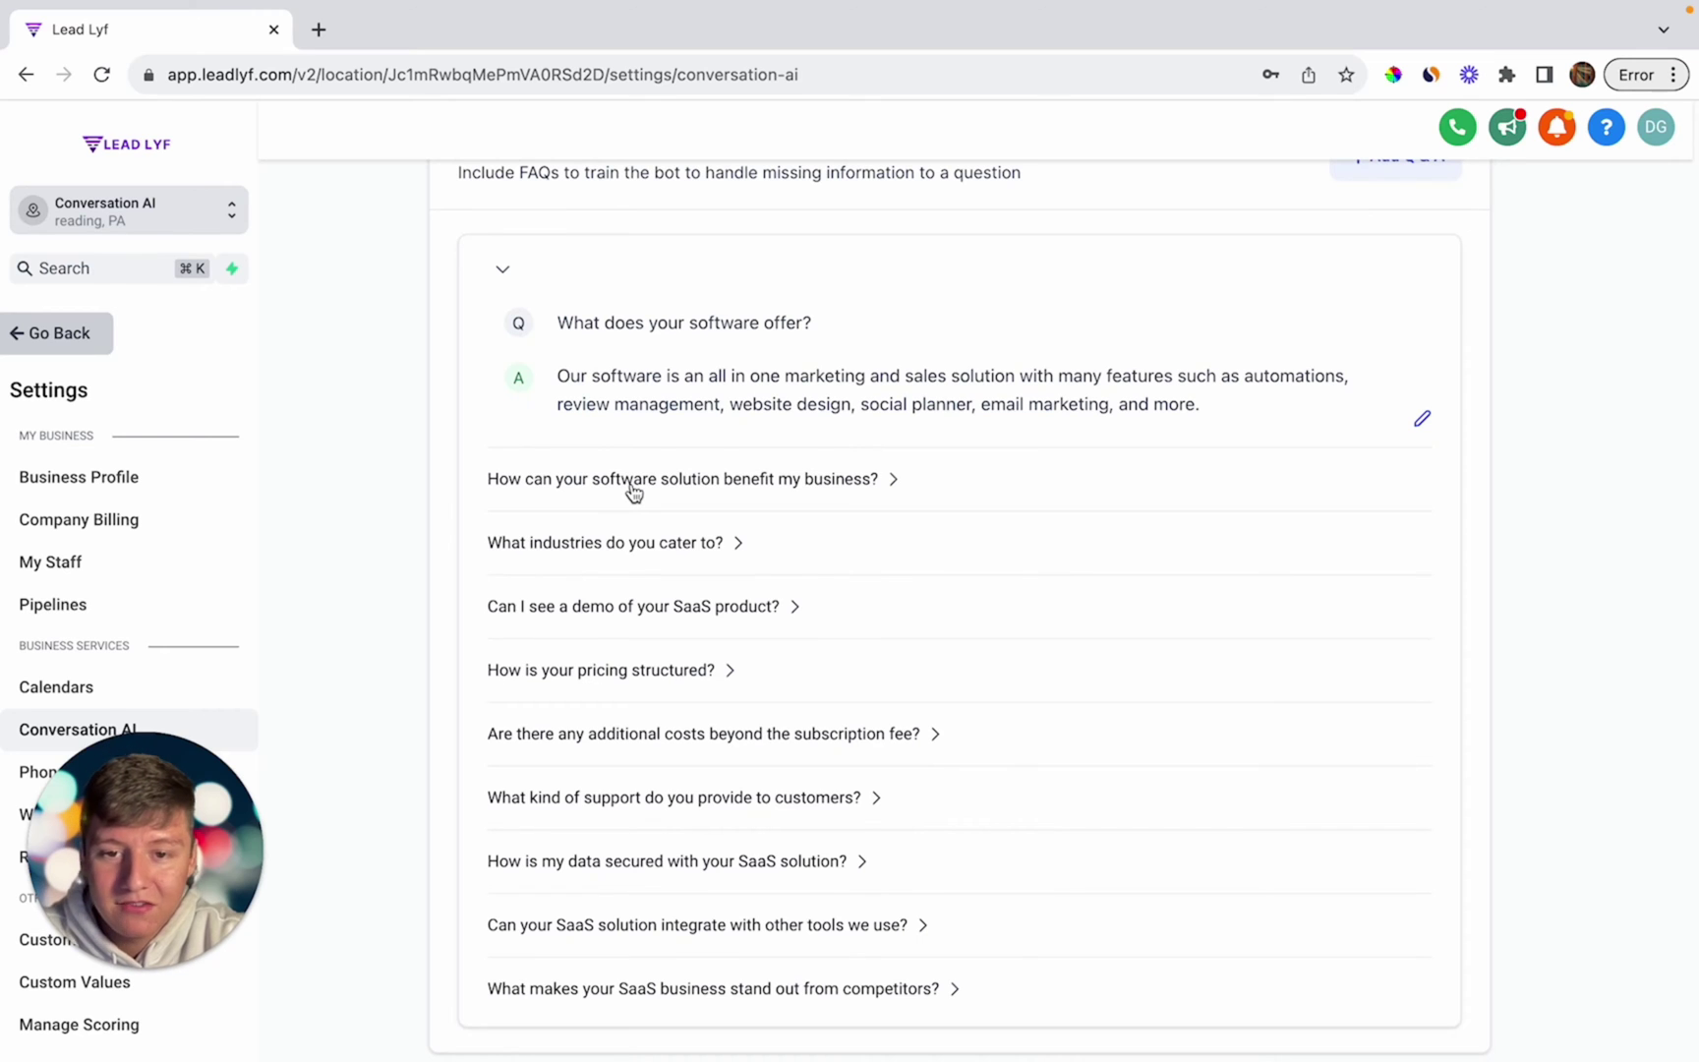
pyautogui.click(629, 485)
pyautogui.scroll(-3, 669, 654)
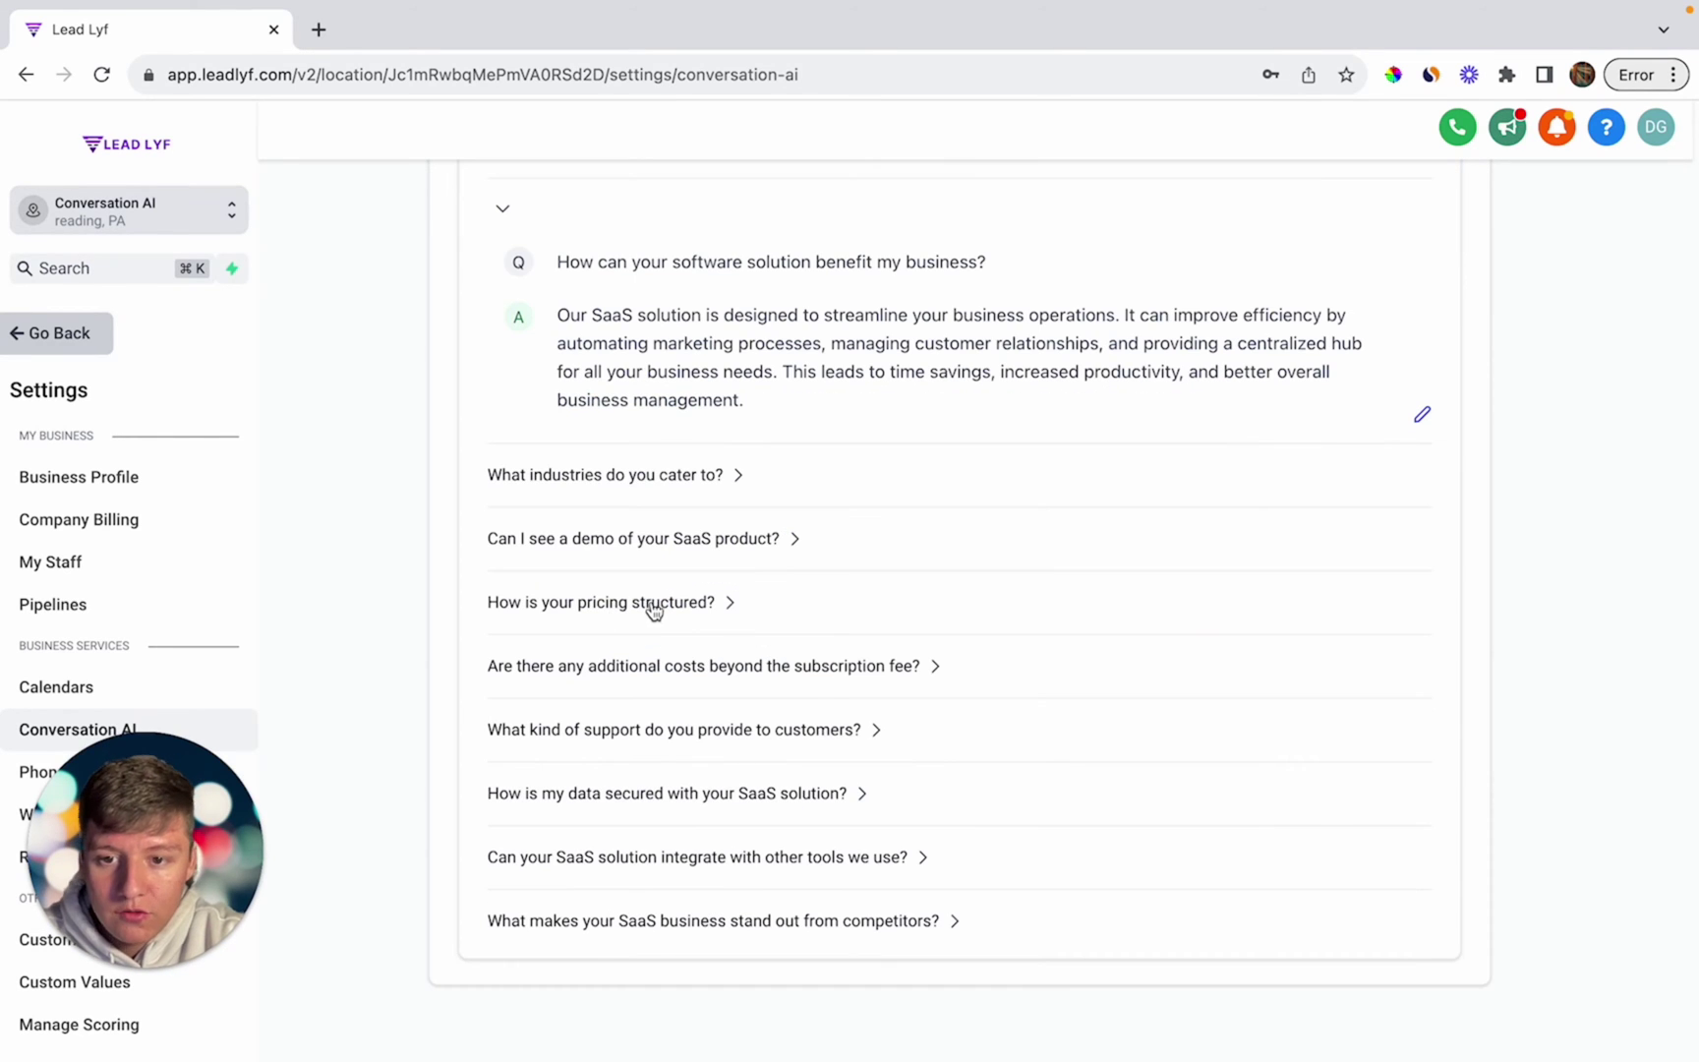
pyautogui.click(680, 611)
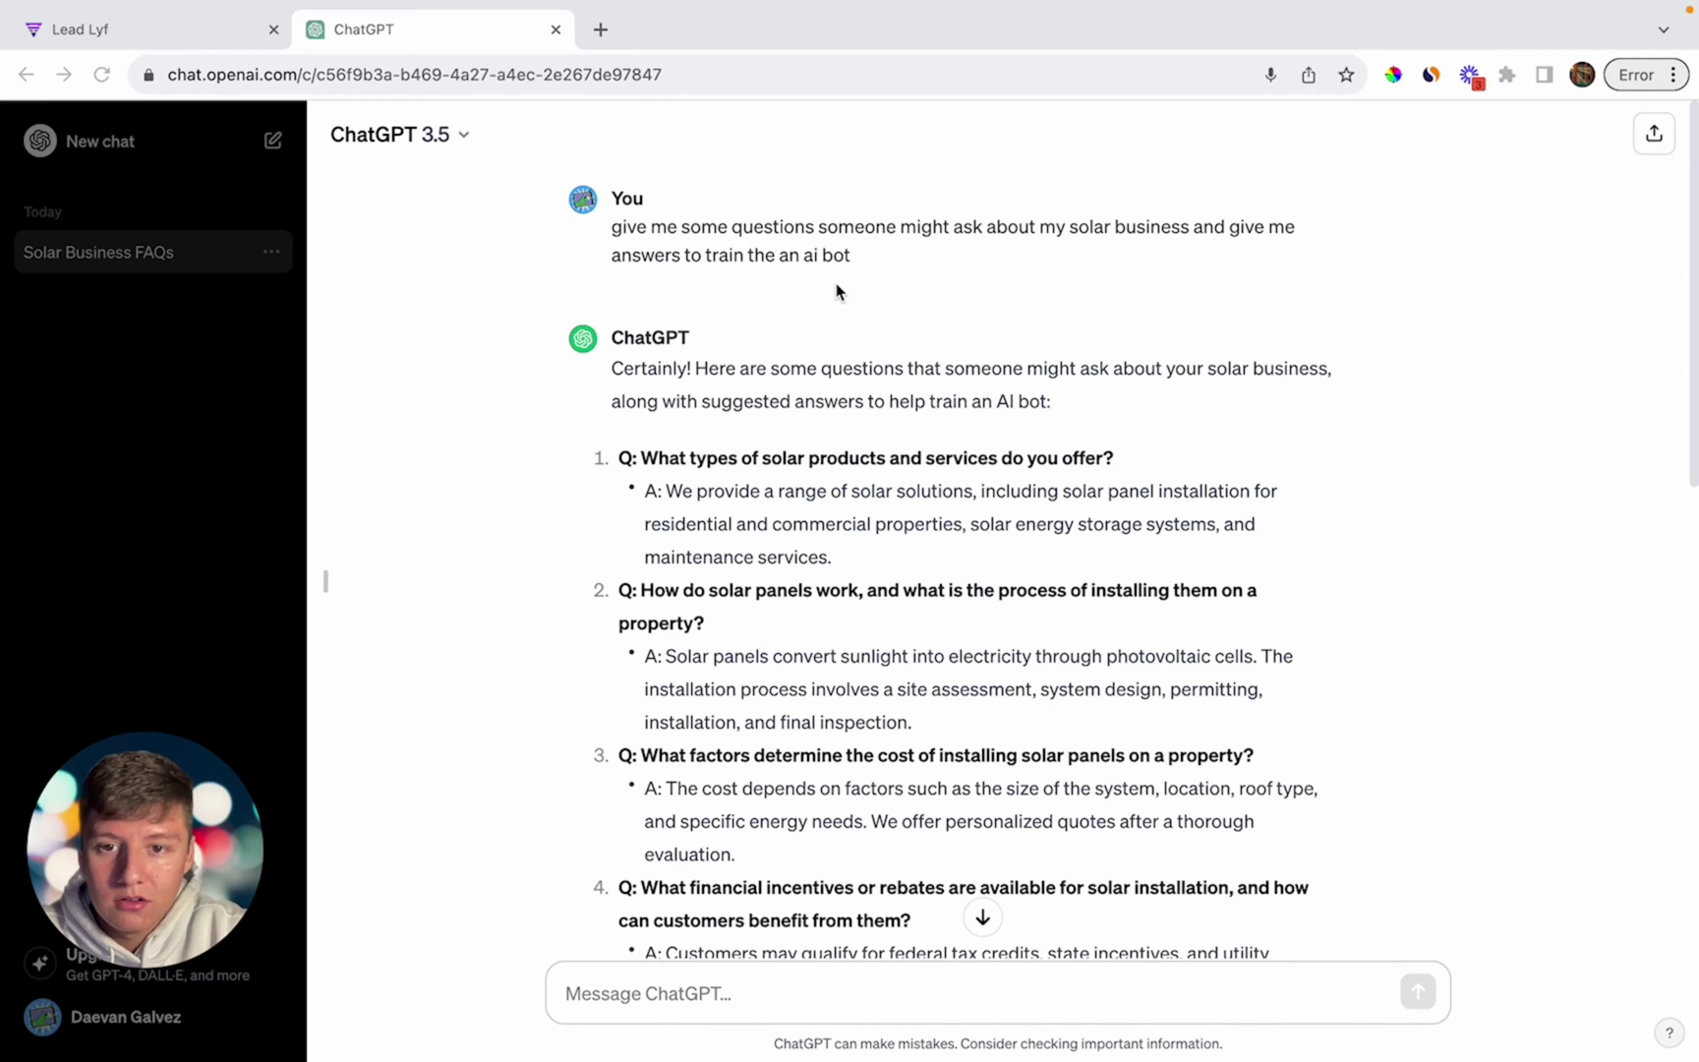
pyautogui.scroll(-2, 837, 291)
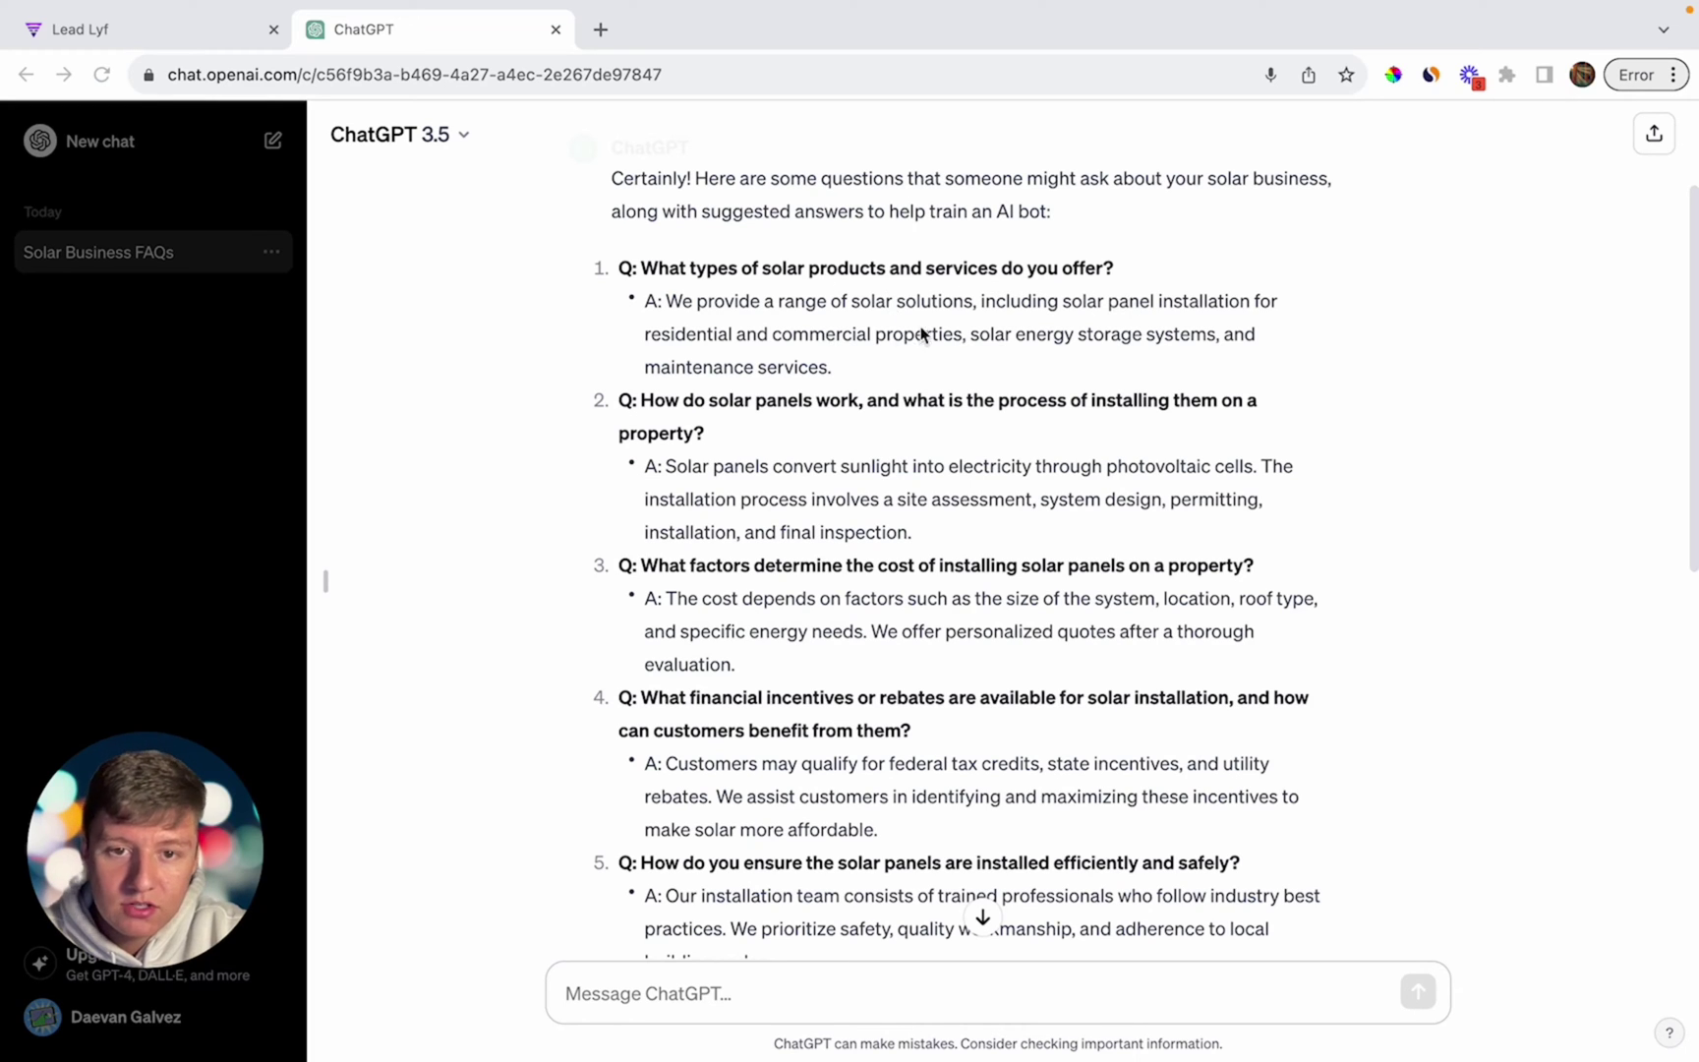
pyautogui.scroll(-1, 825, 331)
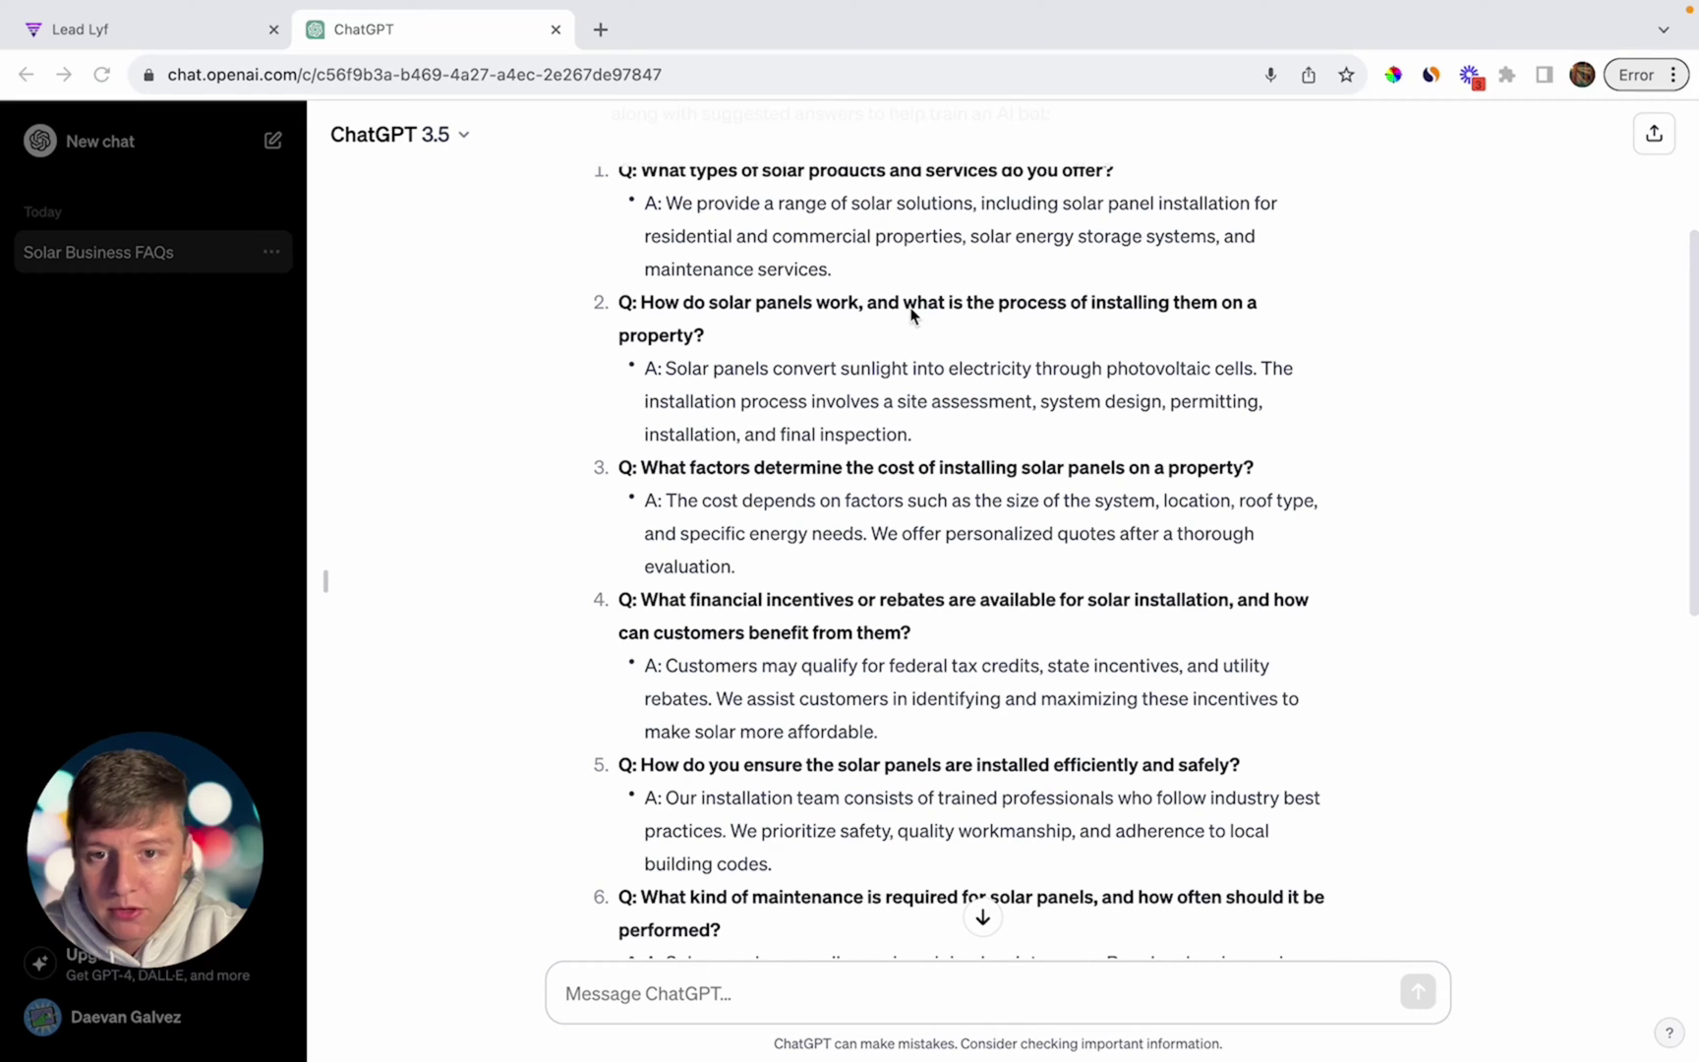
pyautogui.scroll(-1, 688, 472)
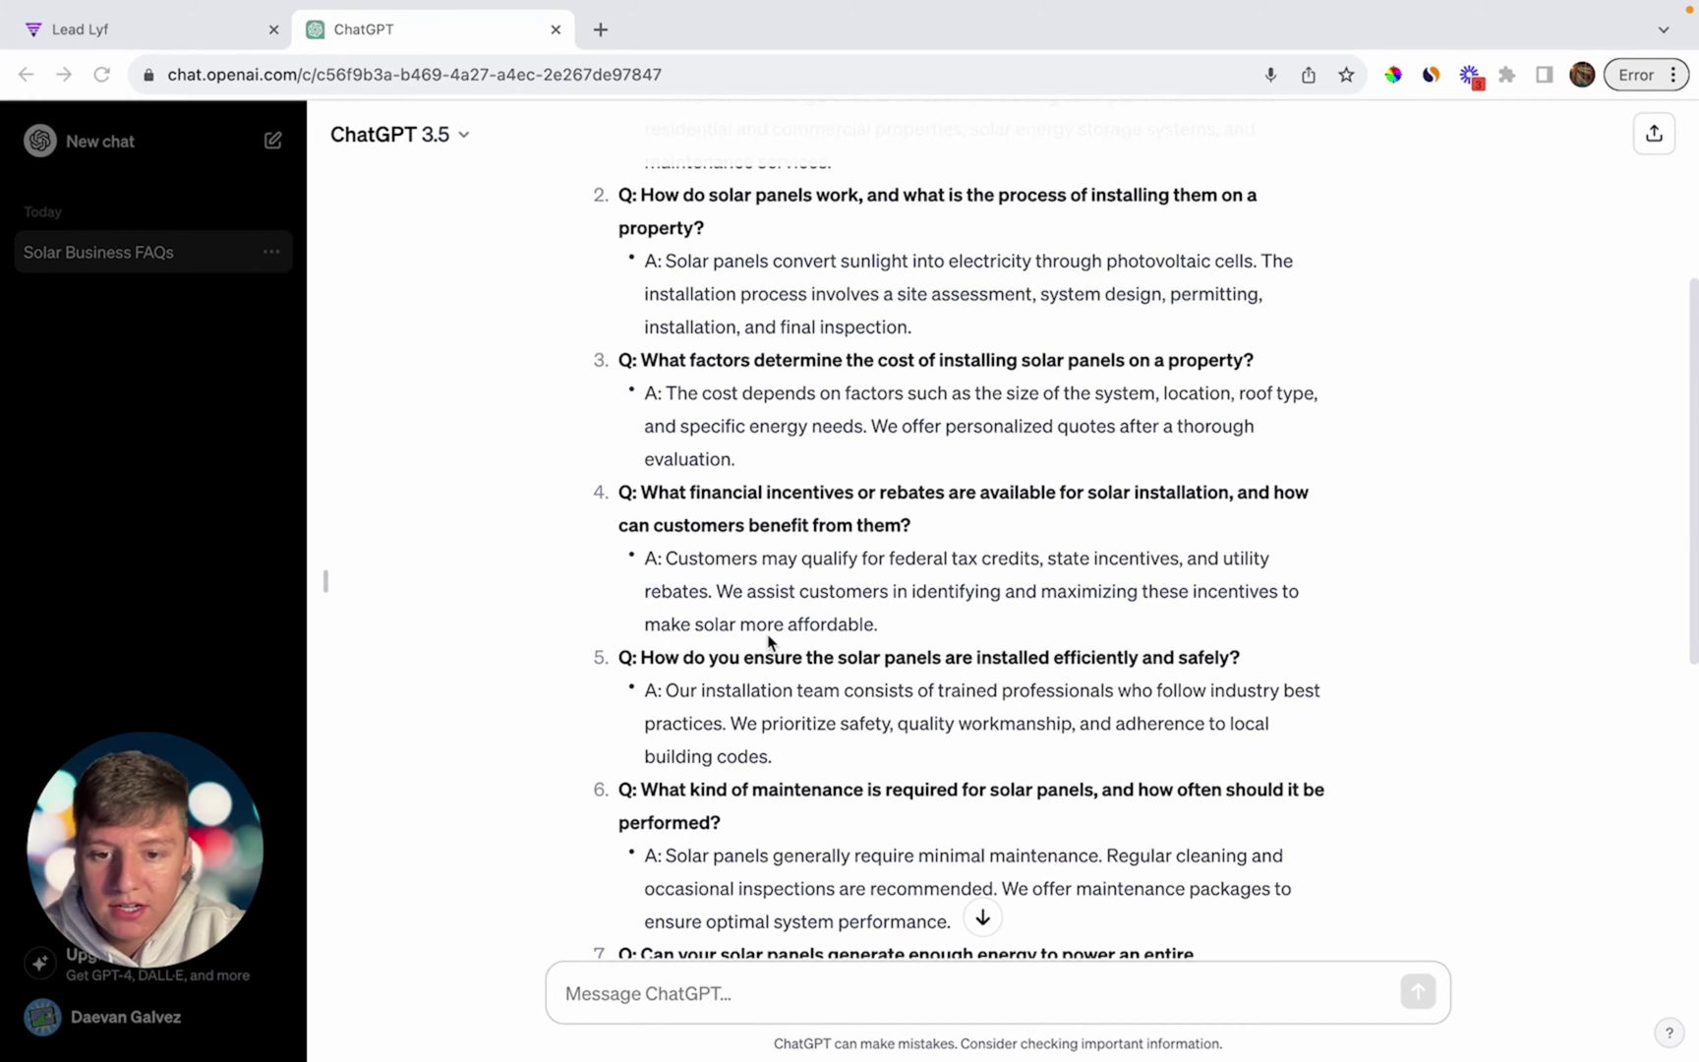
# In Configure Intents, pick the Client Meeting calendar for Appointment Booking.
pyautogui.scroll(-3, 768, 641)
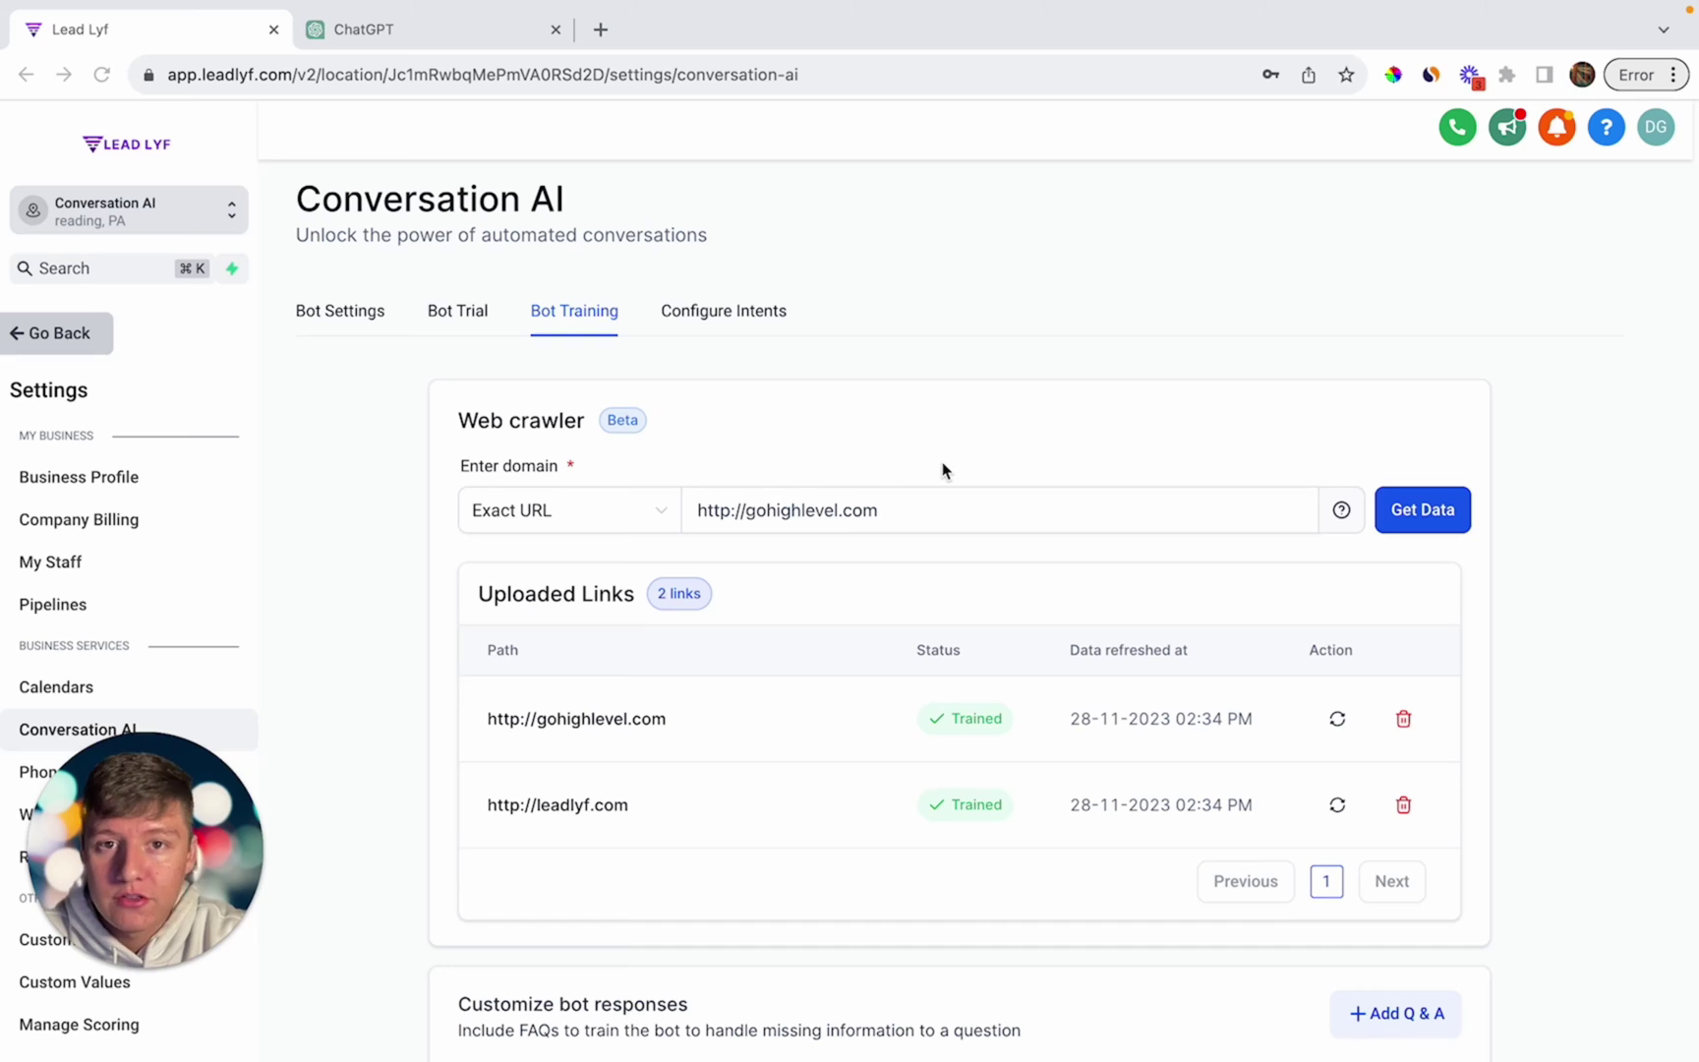
pyautogui.click(759, 320)
pyautogui.doubleClick(759, 320)
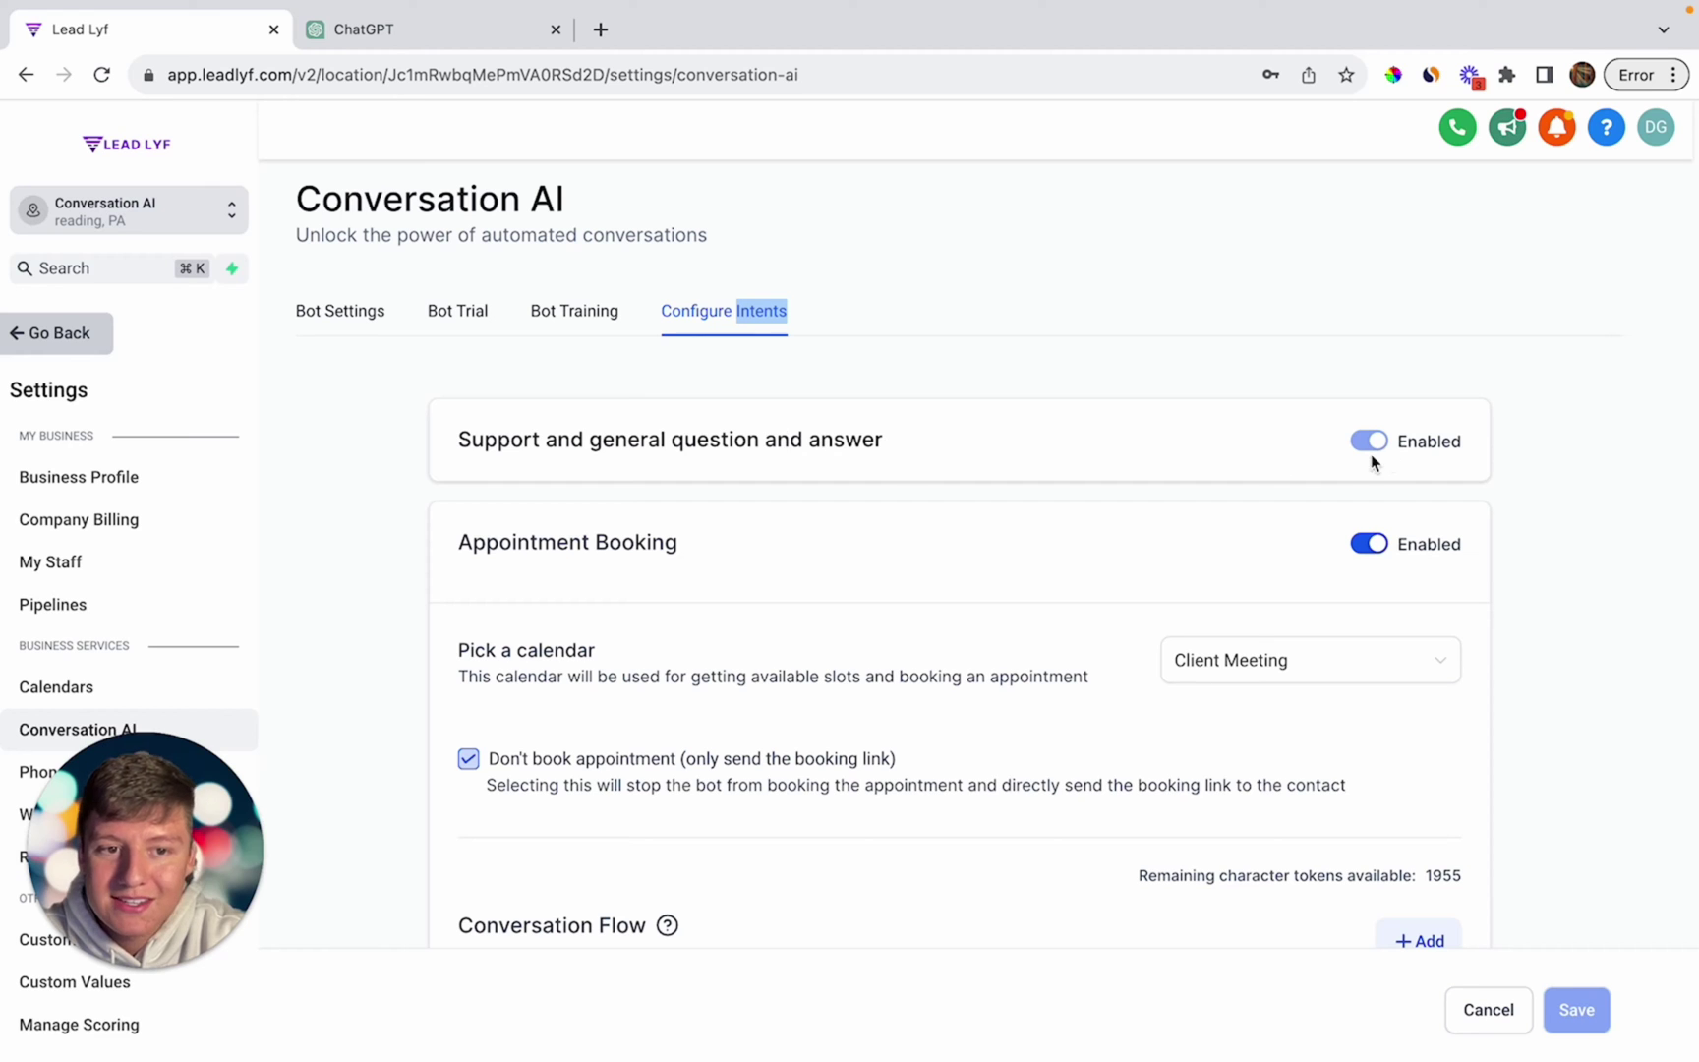
pyautogui.scroll(-2, 1180, 531)
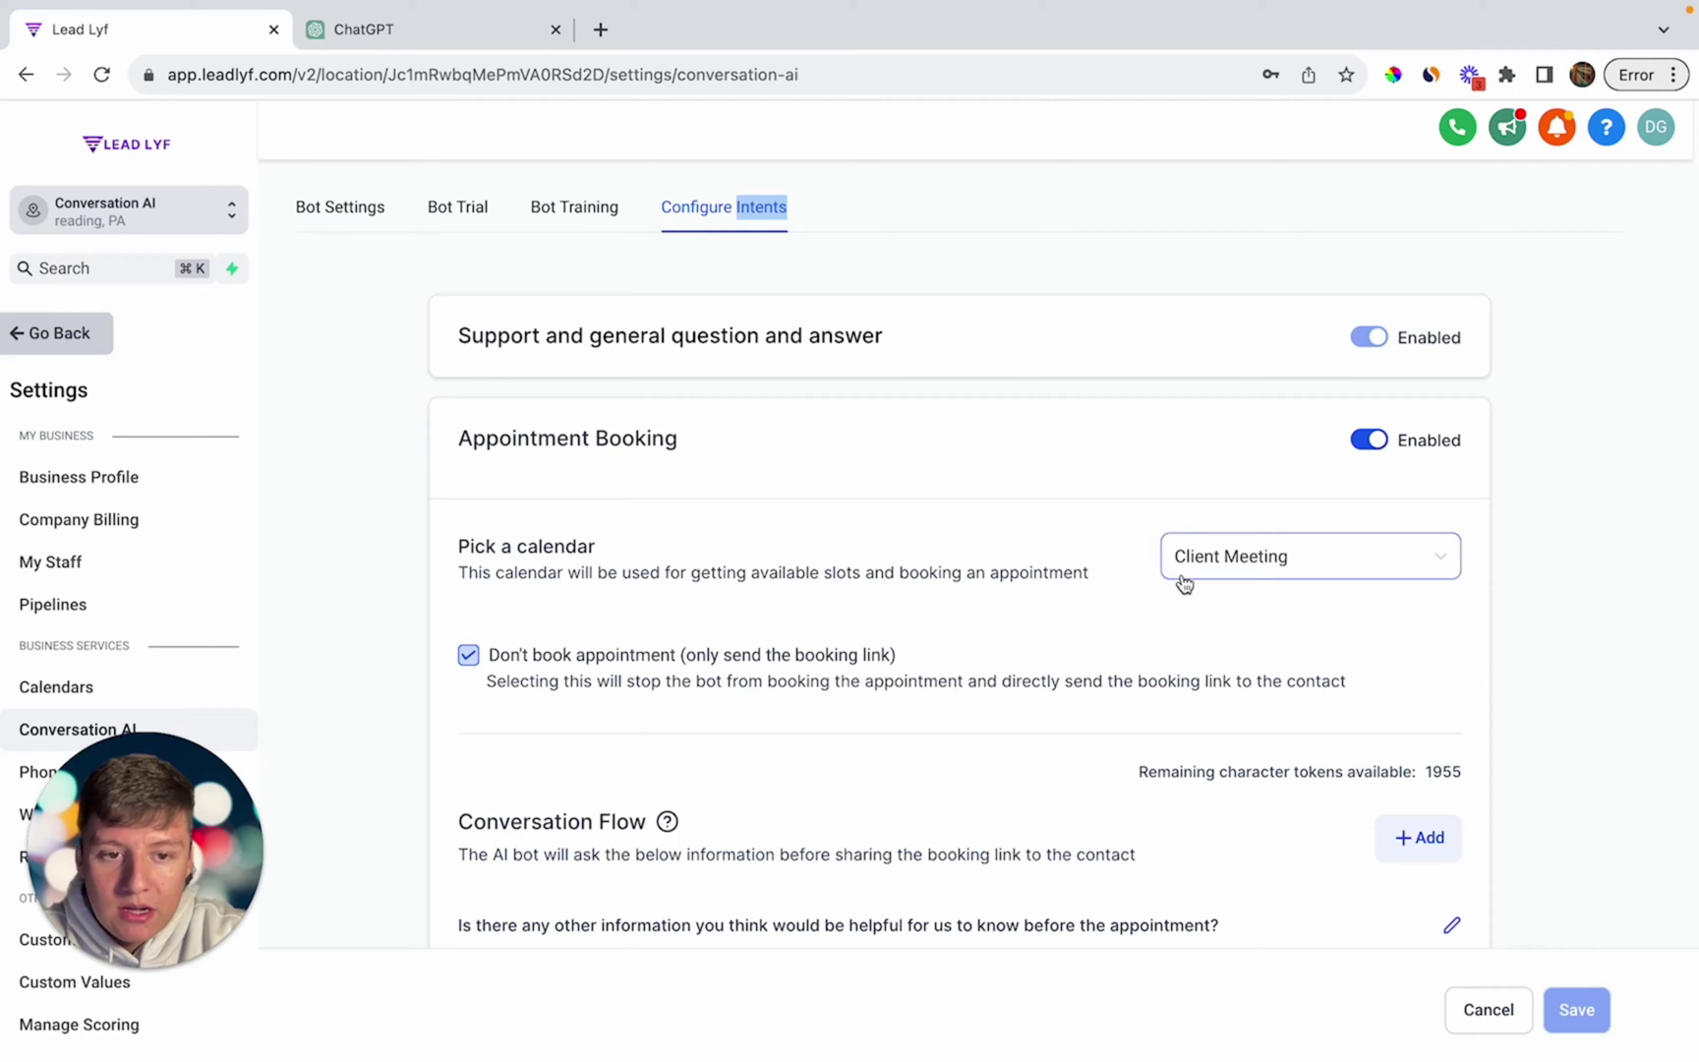
pyautogui.click(1233, 570)
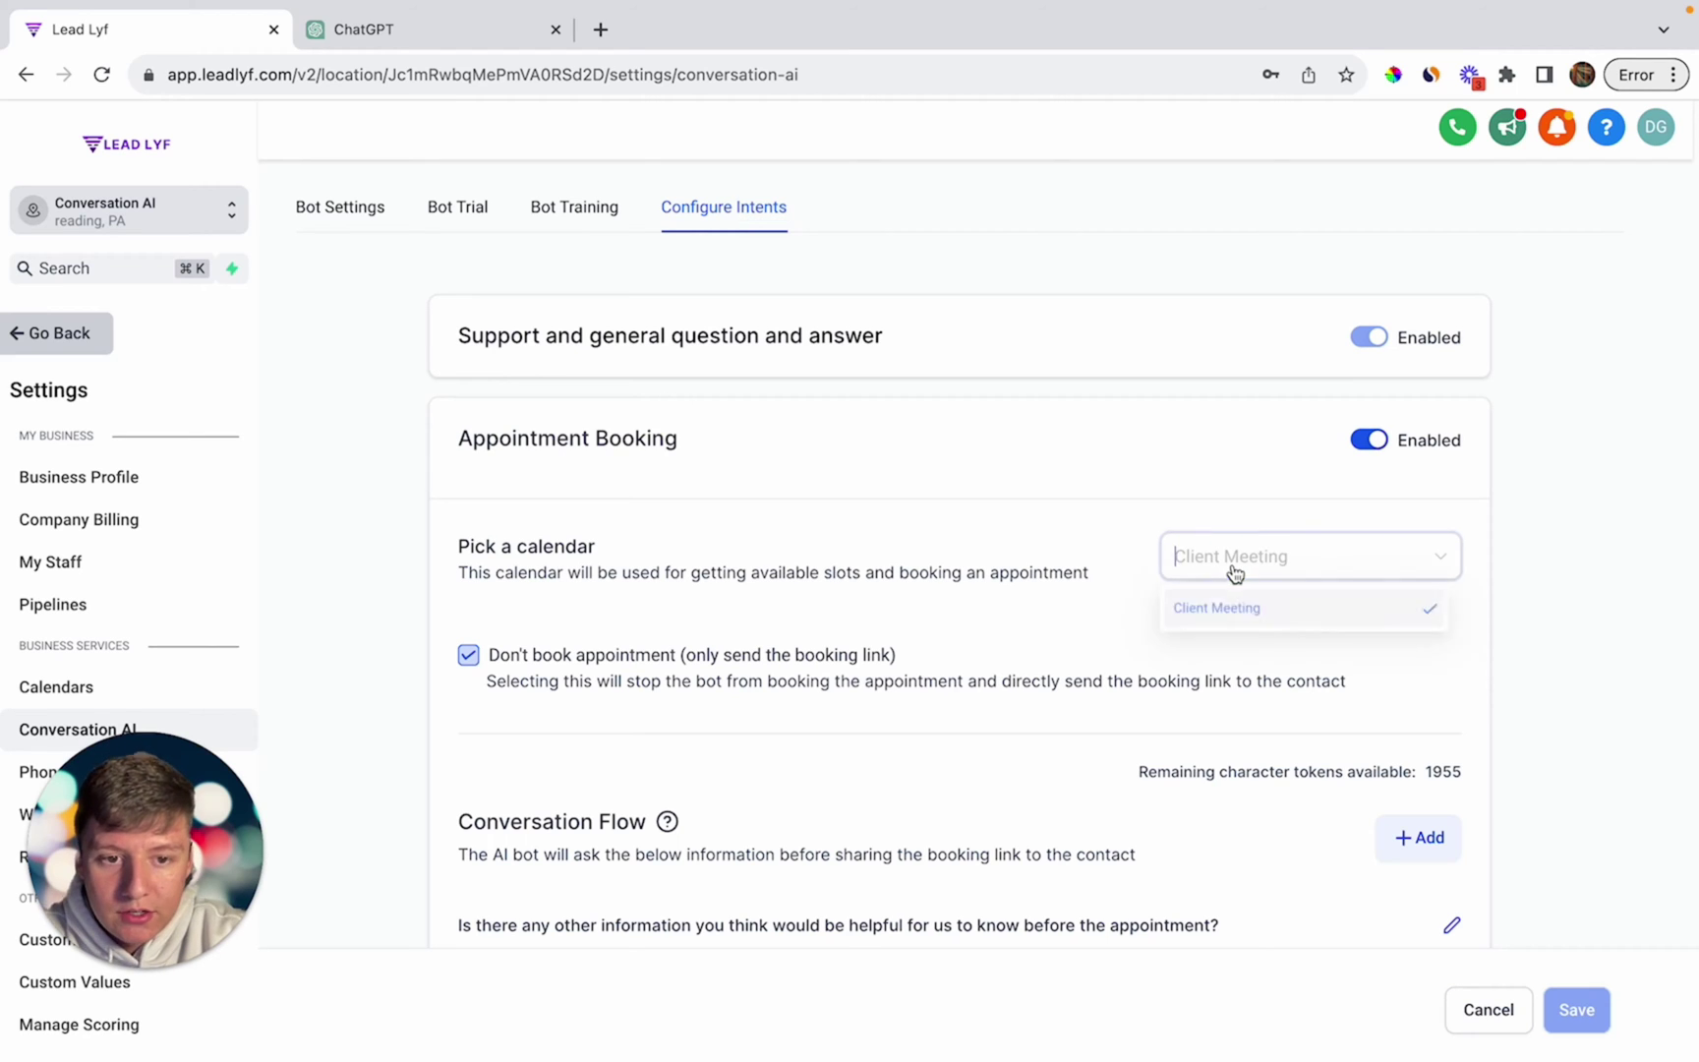
pyautogui.click(1231, 619)
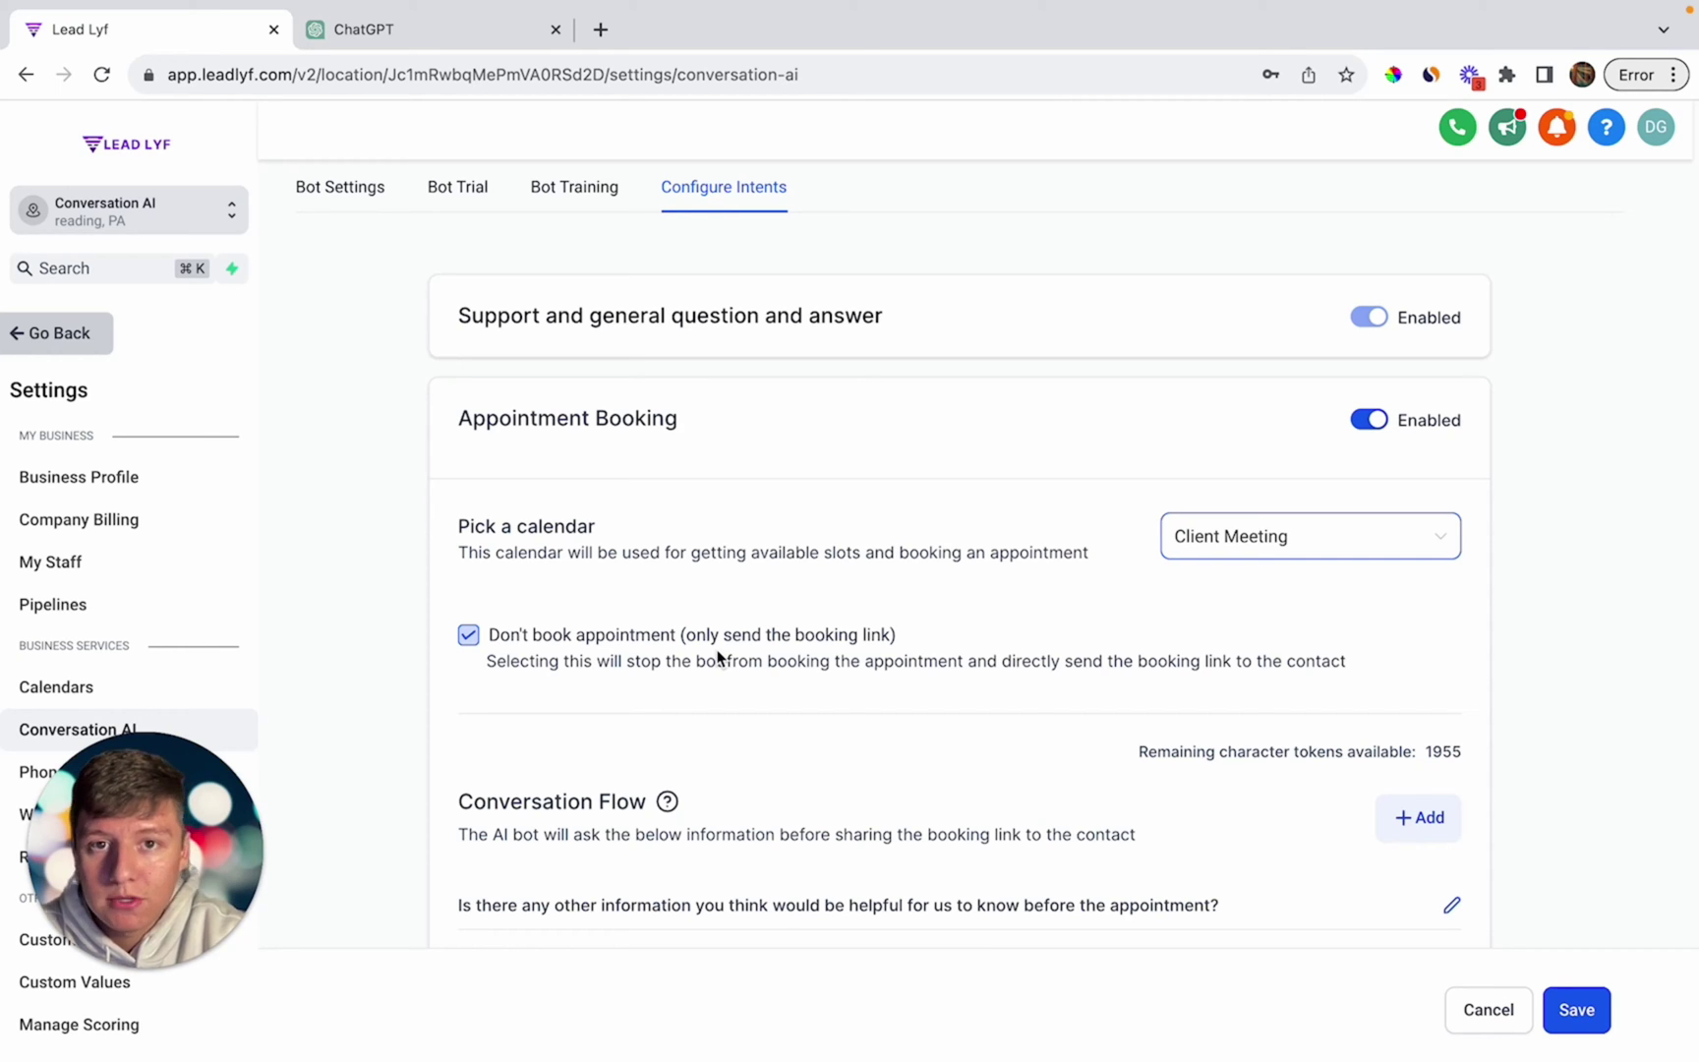
# Uncheck 'Don't book appointment (only send the booking link)' and save the intent settings.
pyautogui.click(470, 636)
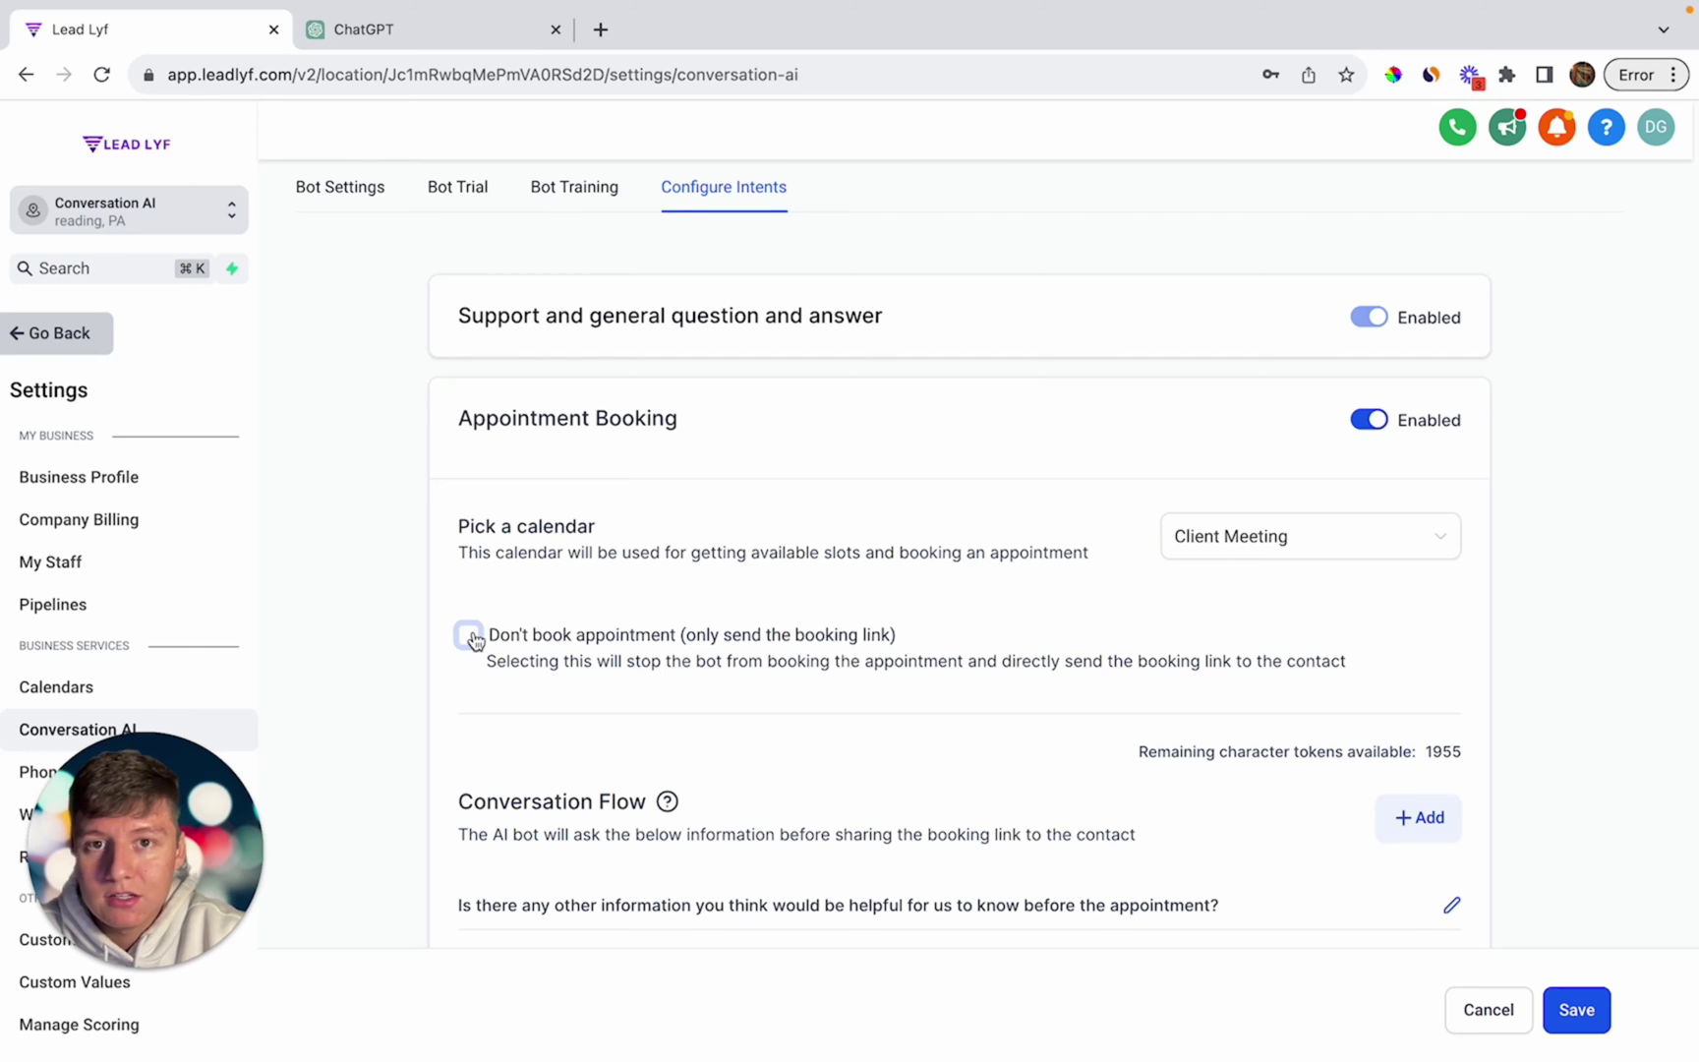
pyautogui.scroll(-5, 471, 638)
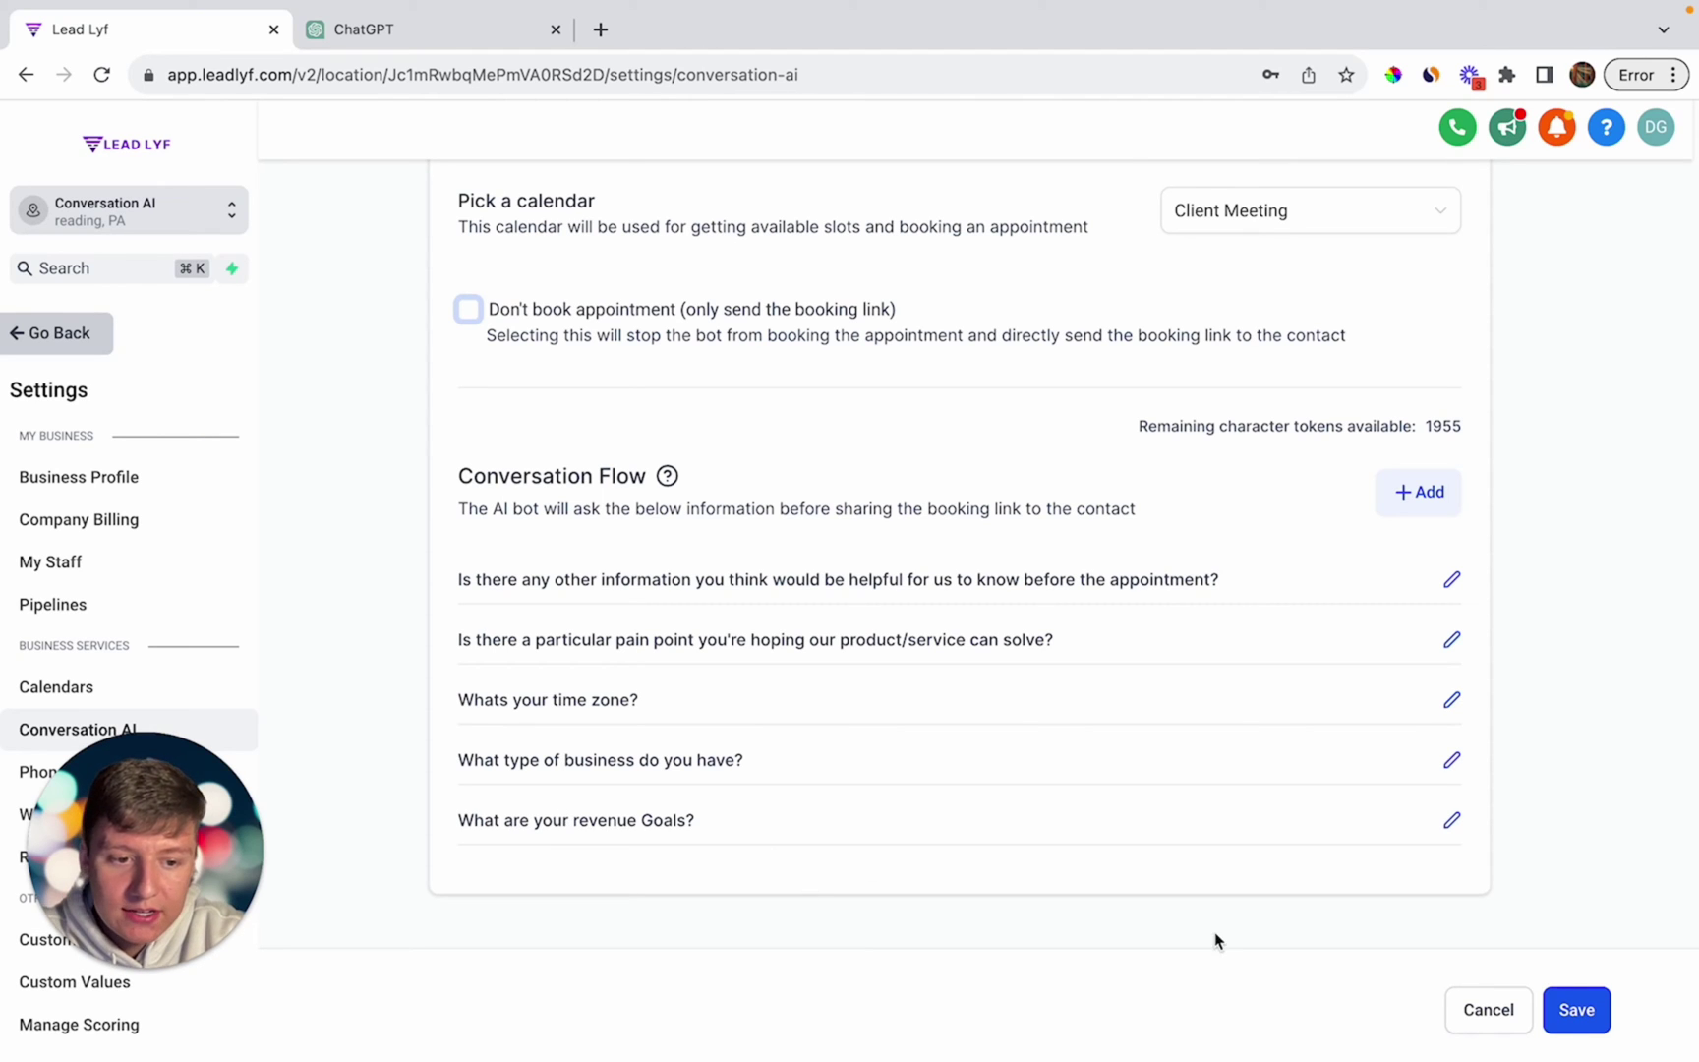
pyautogui.click(1573, 1010)
pyautogui.scroll(5, 618, 372)
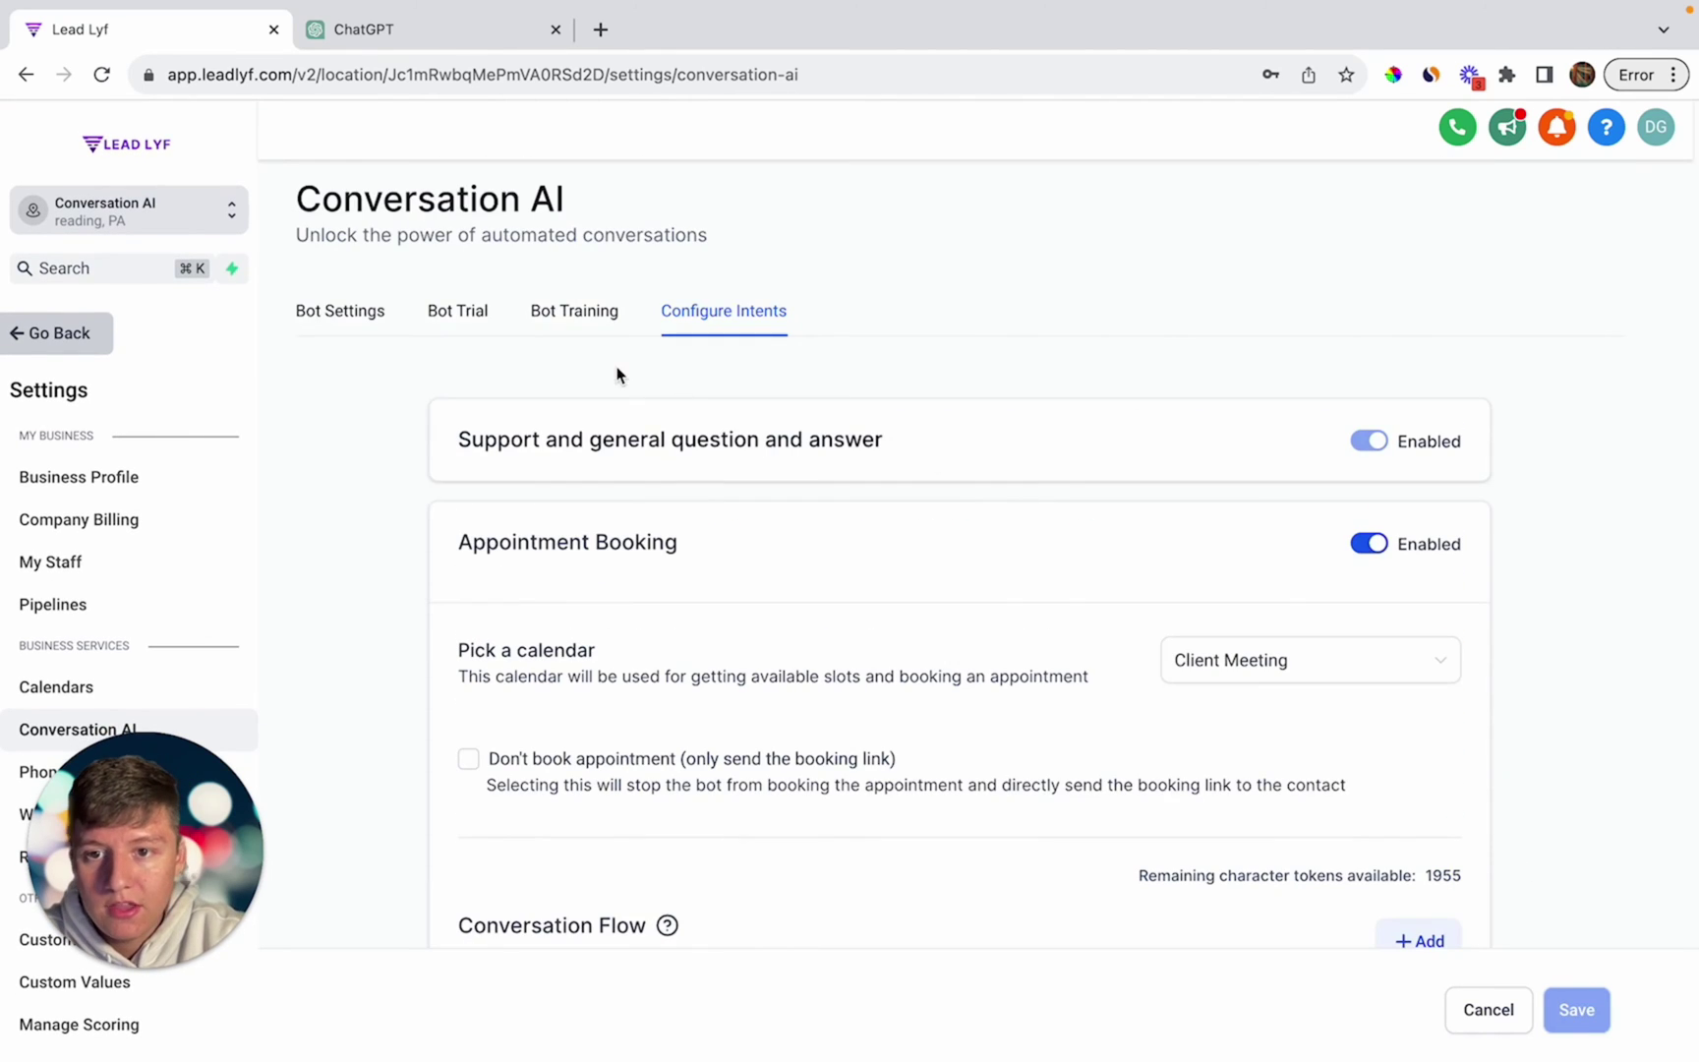
# In Bot Trial, send 'How much are your services ?', 'how can i book an appointment ?' and 'can i do nov 29th at 9am'.
pyautogui.click(472, 313)
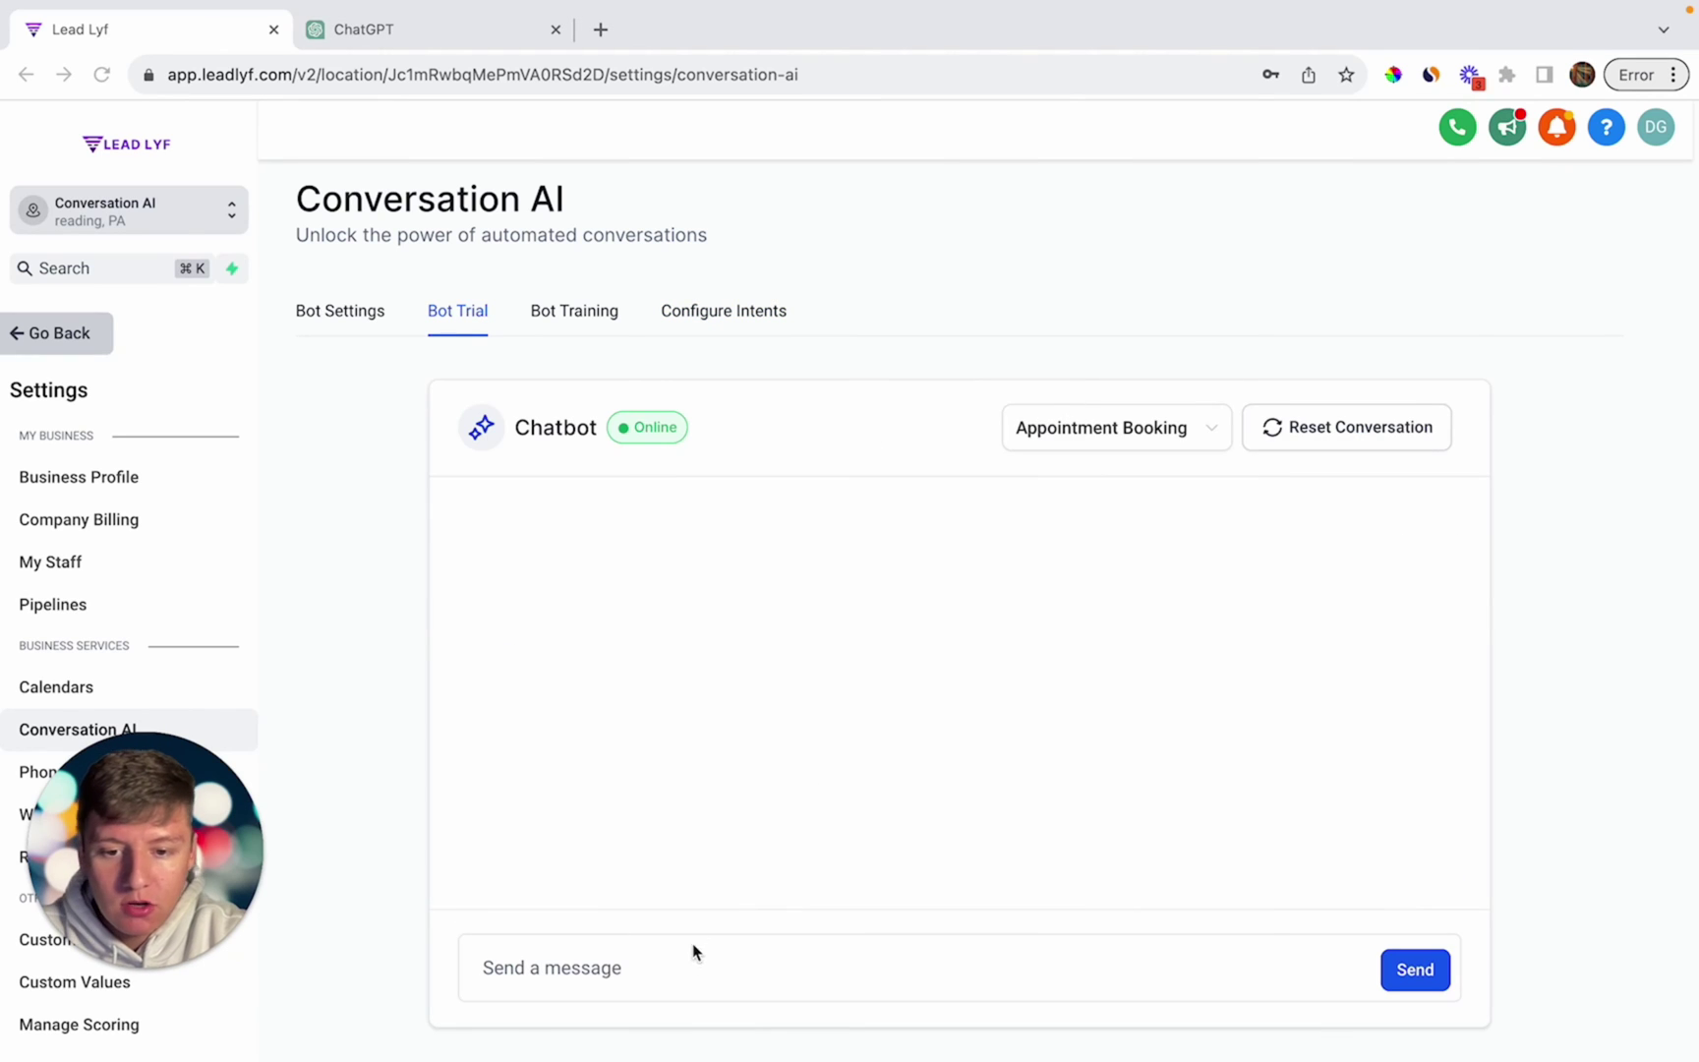
pyautogui.click(565, 968)
pyautogui.write('How ')
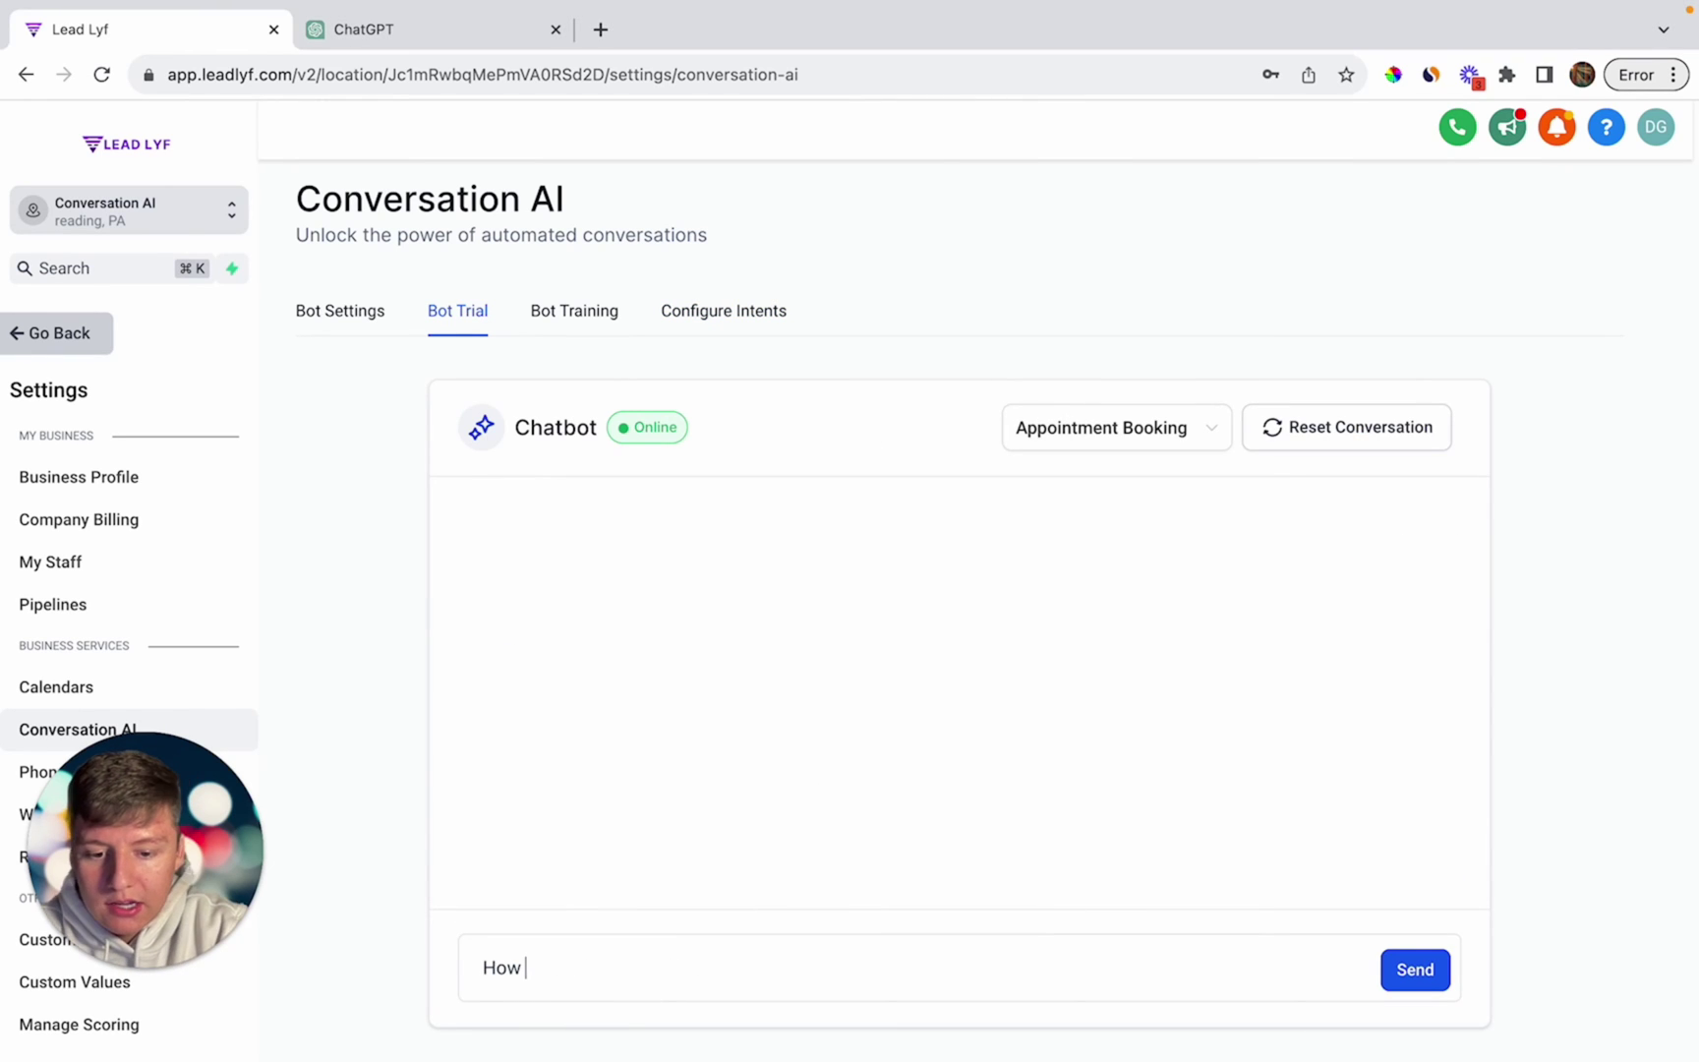
pyautogui.write('much are your services ?')
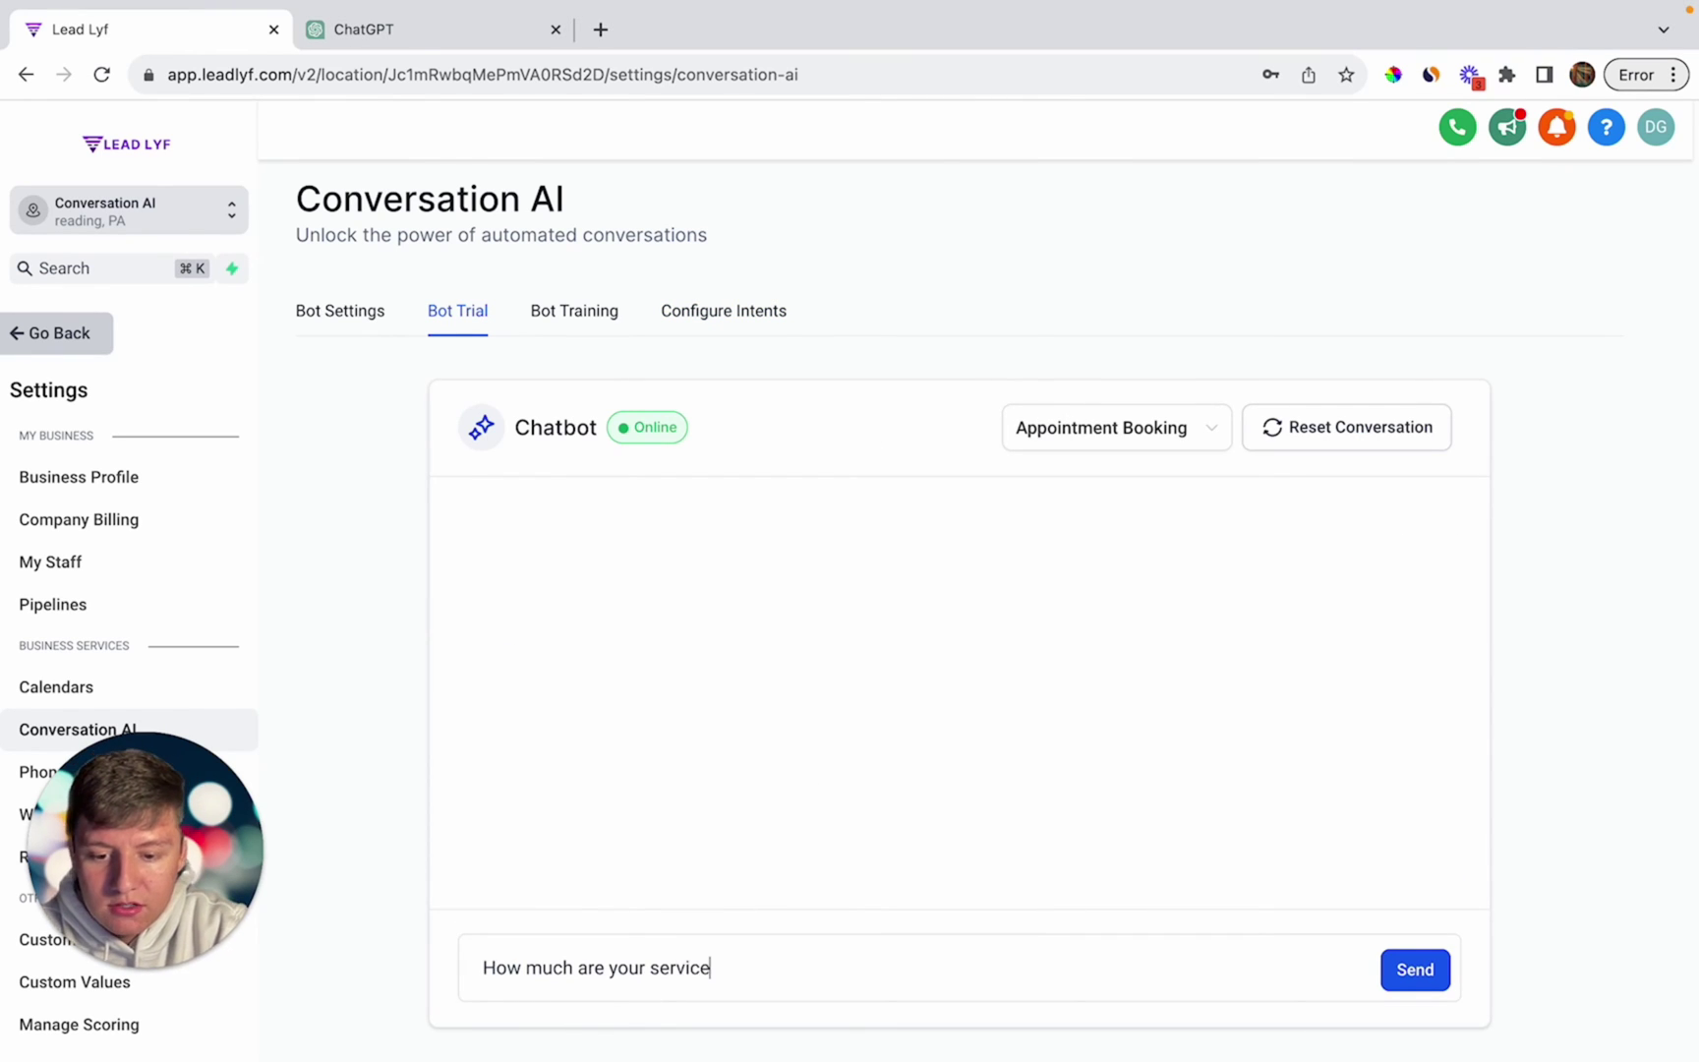
pyautogui.press('Return')
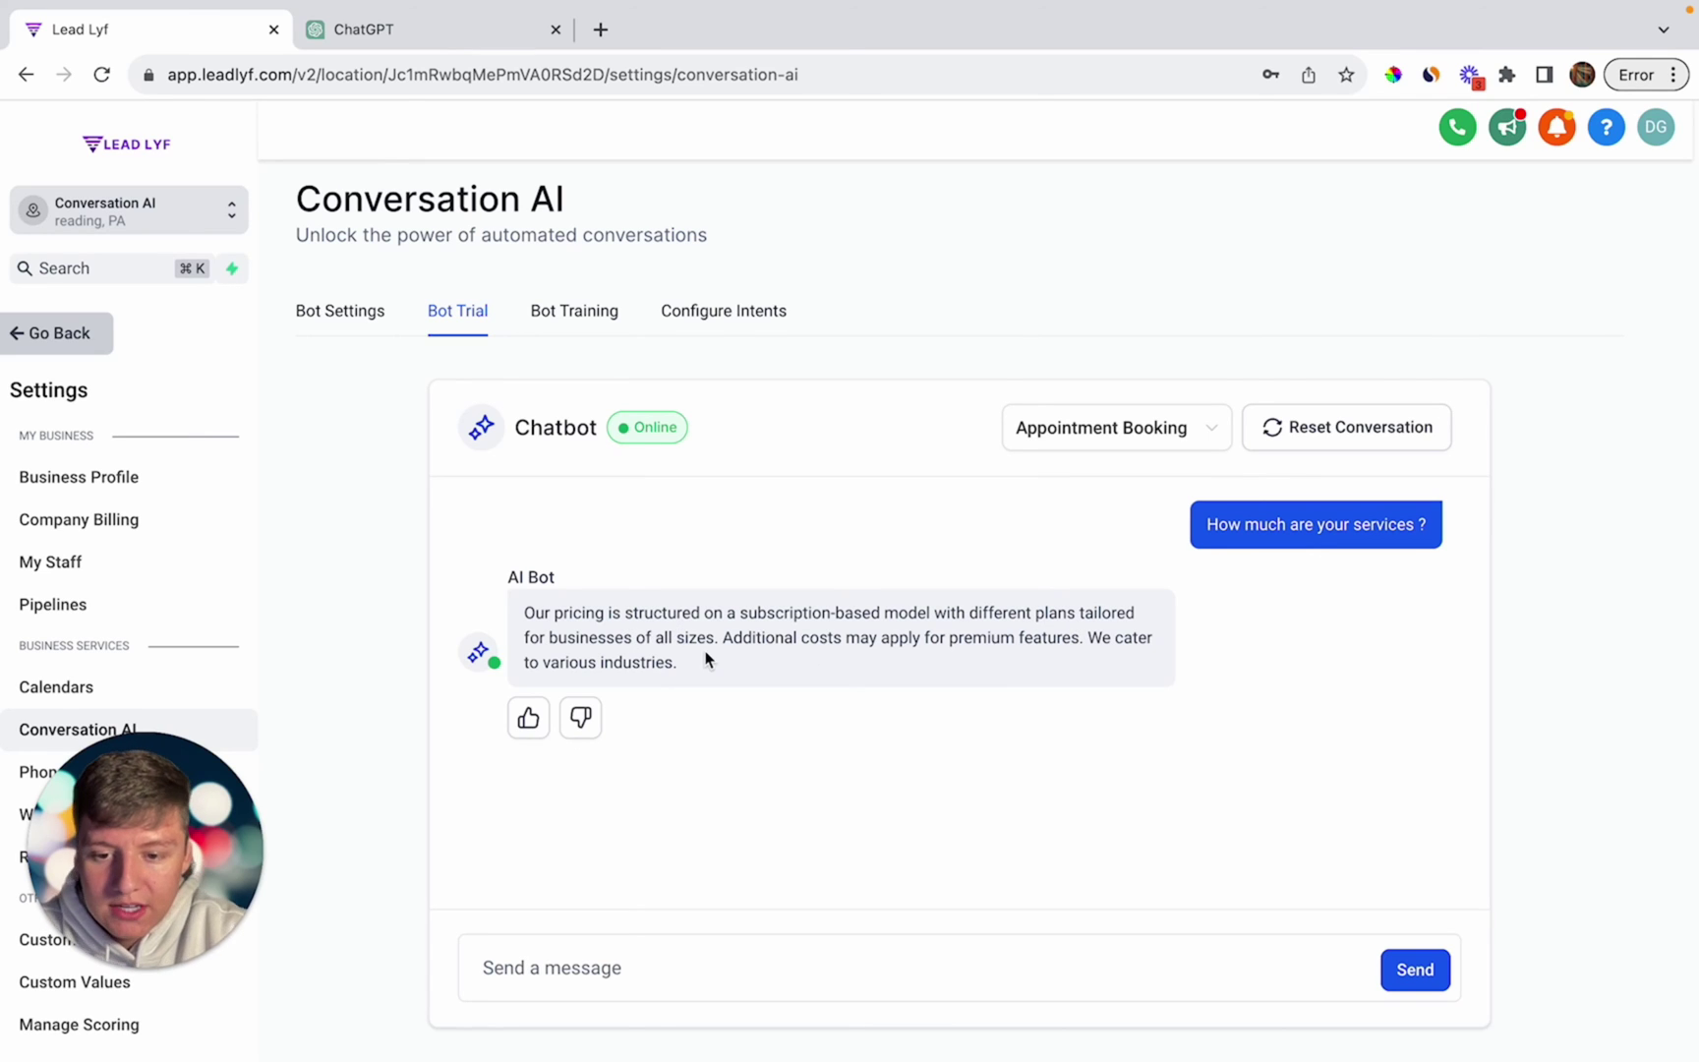
pyautogui.write('how can i boo')
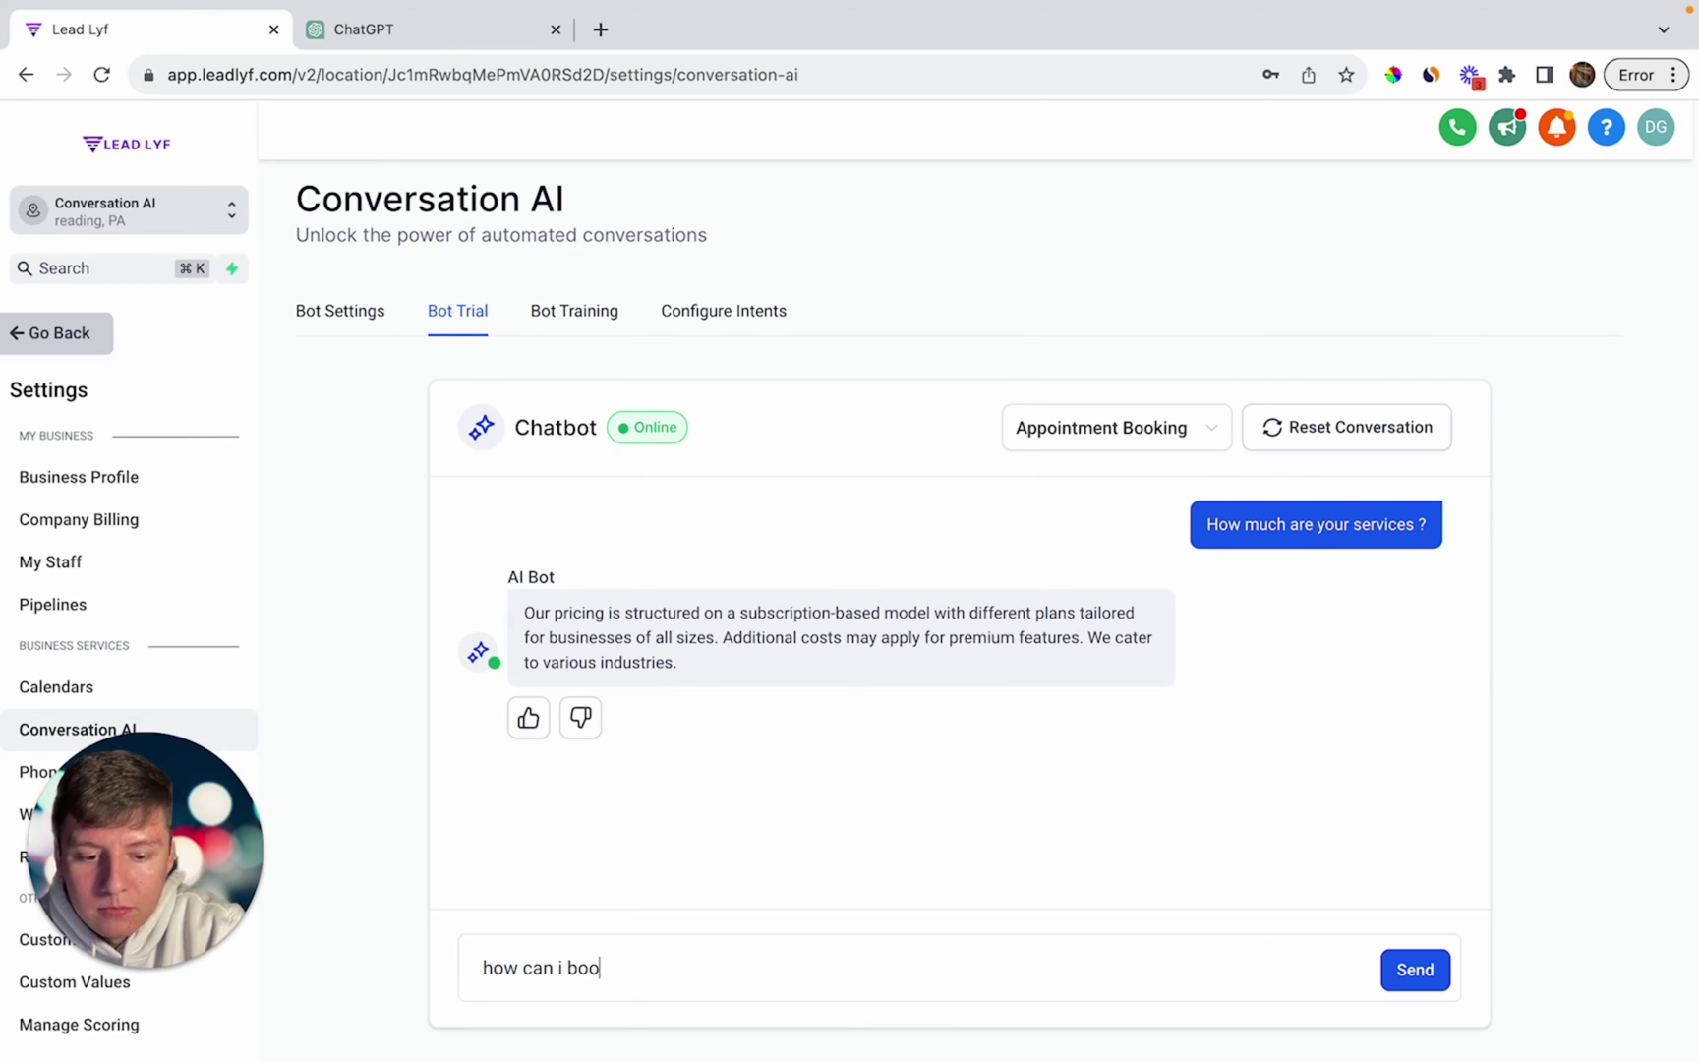
pyautogui.write('k an appointment ?')
pyautogui.press('Return')
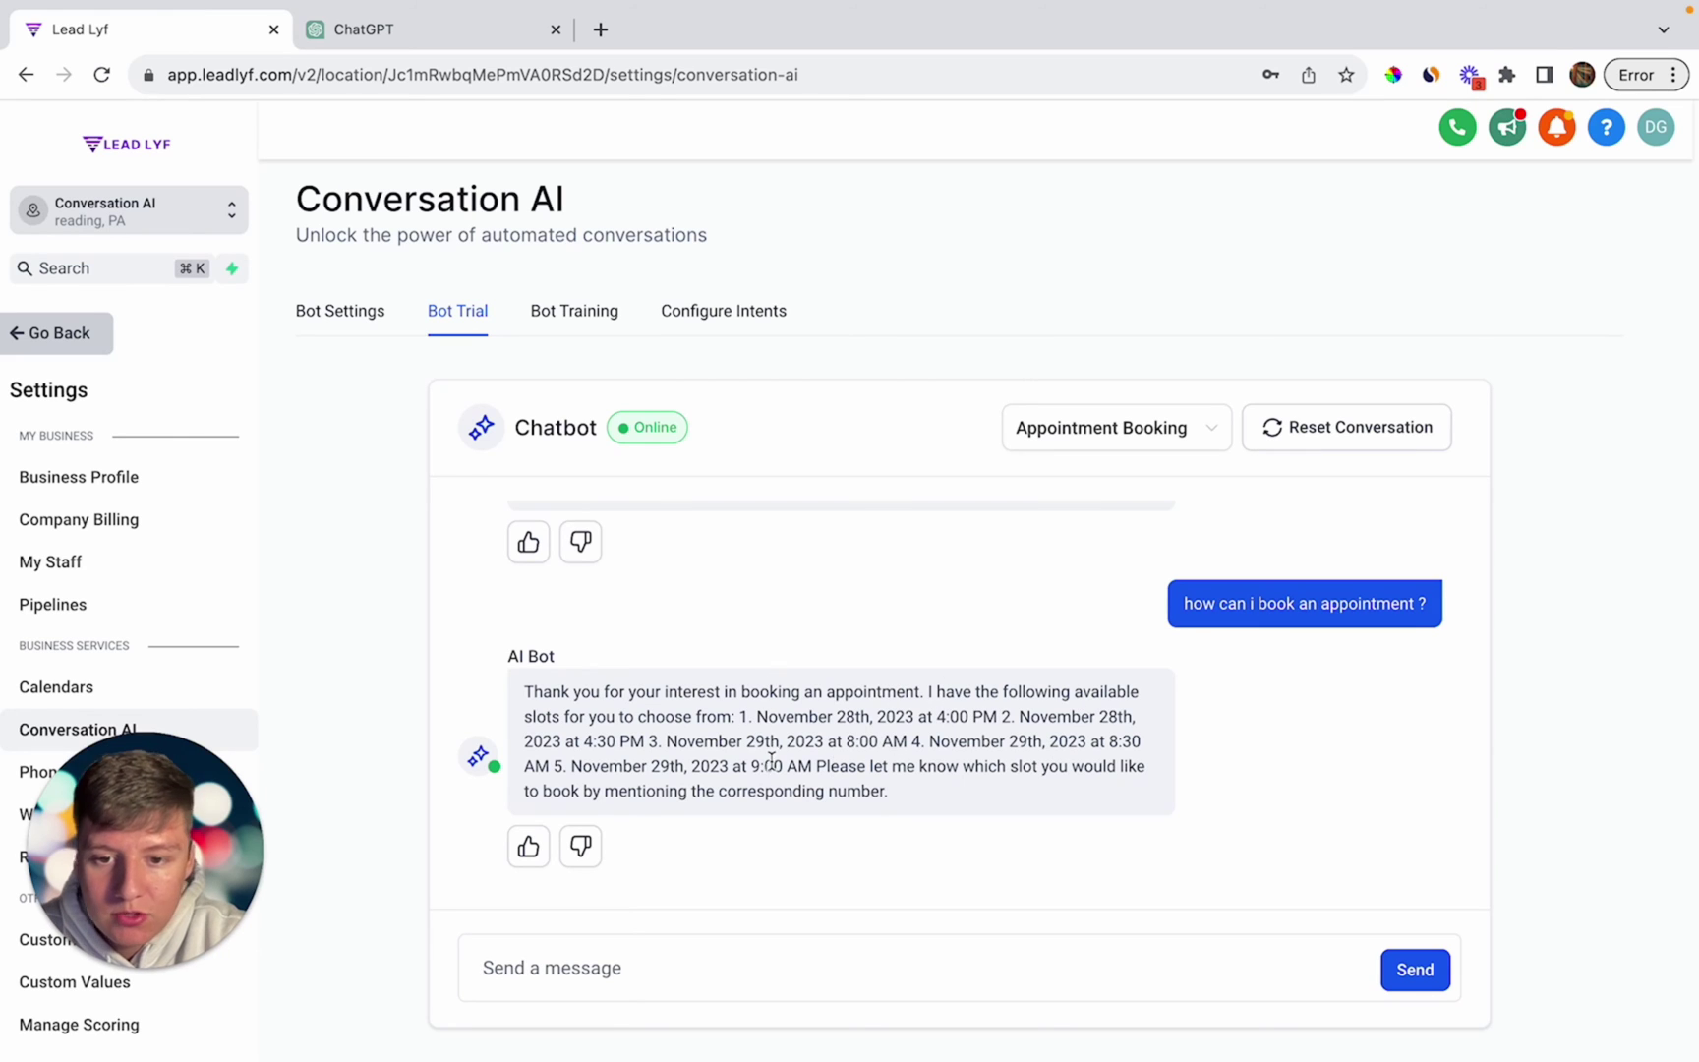
pyautogui.write('can i ')
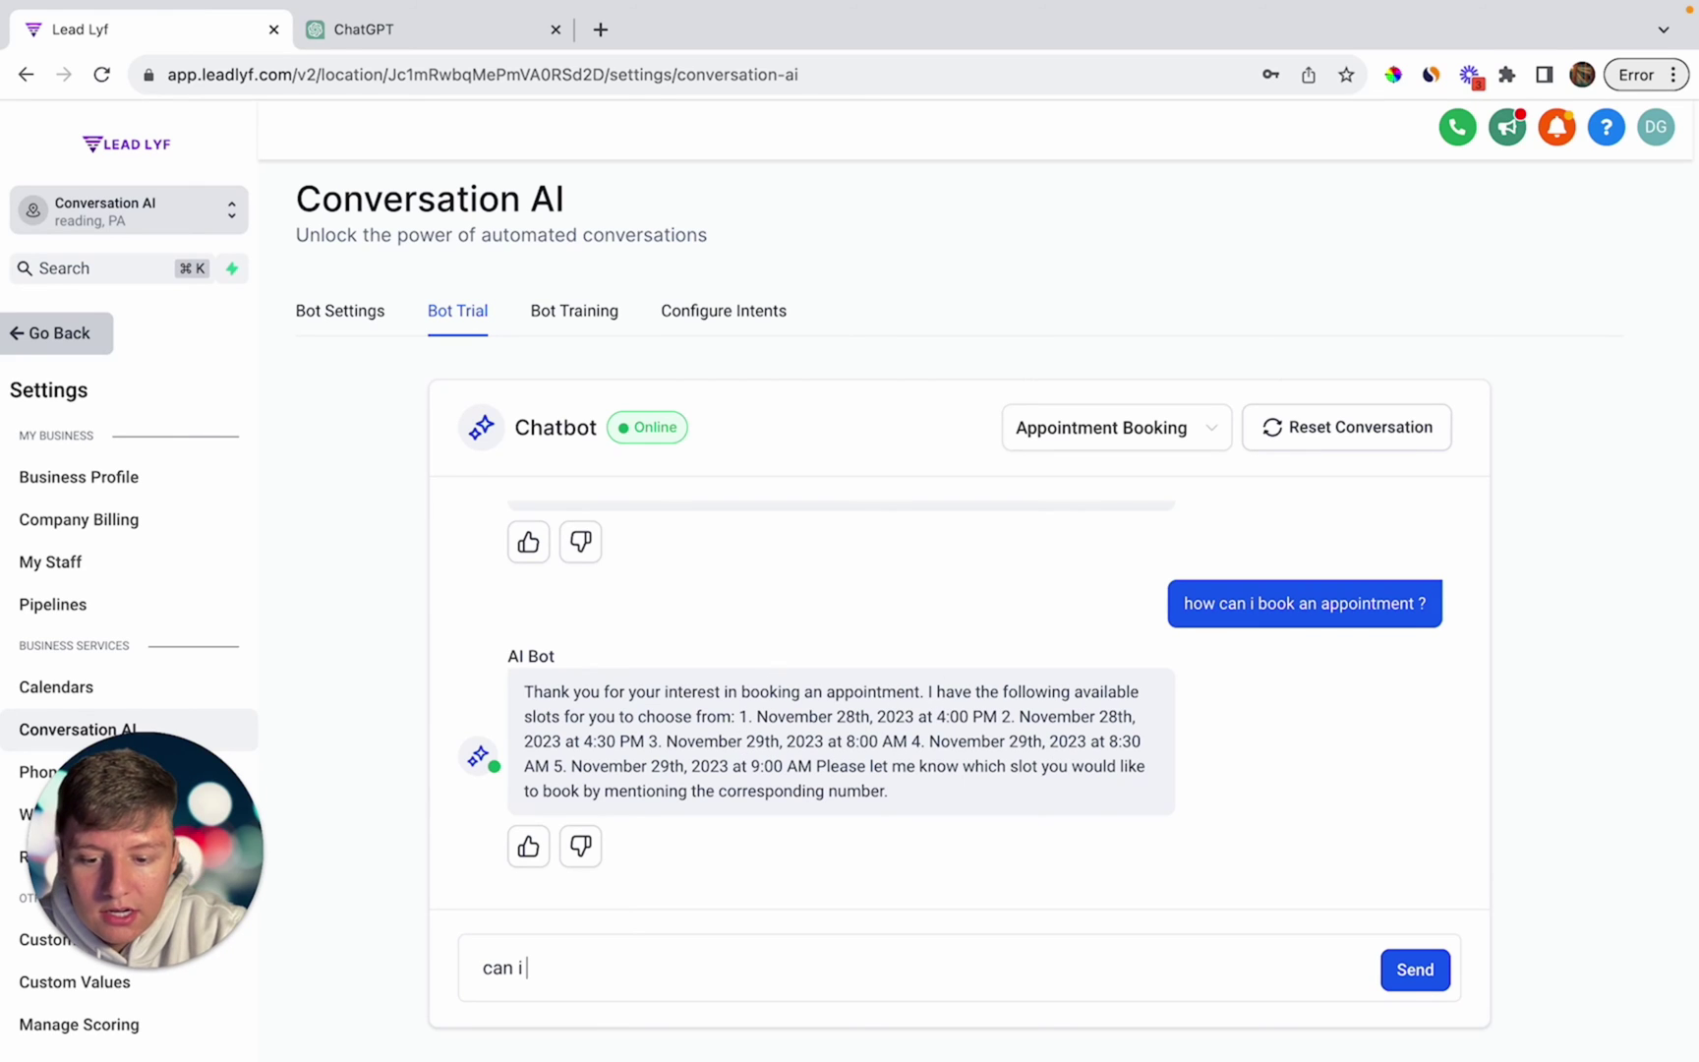
pyautogui.write('do nov 29th at ')
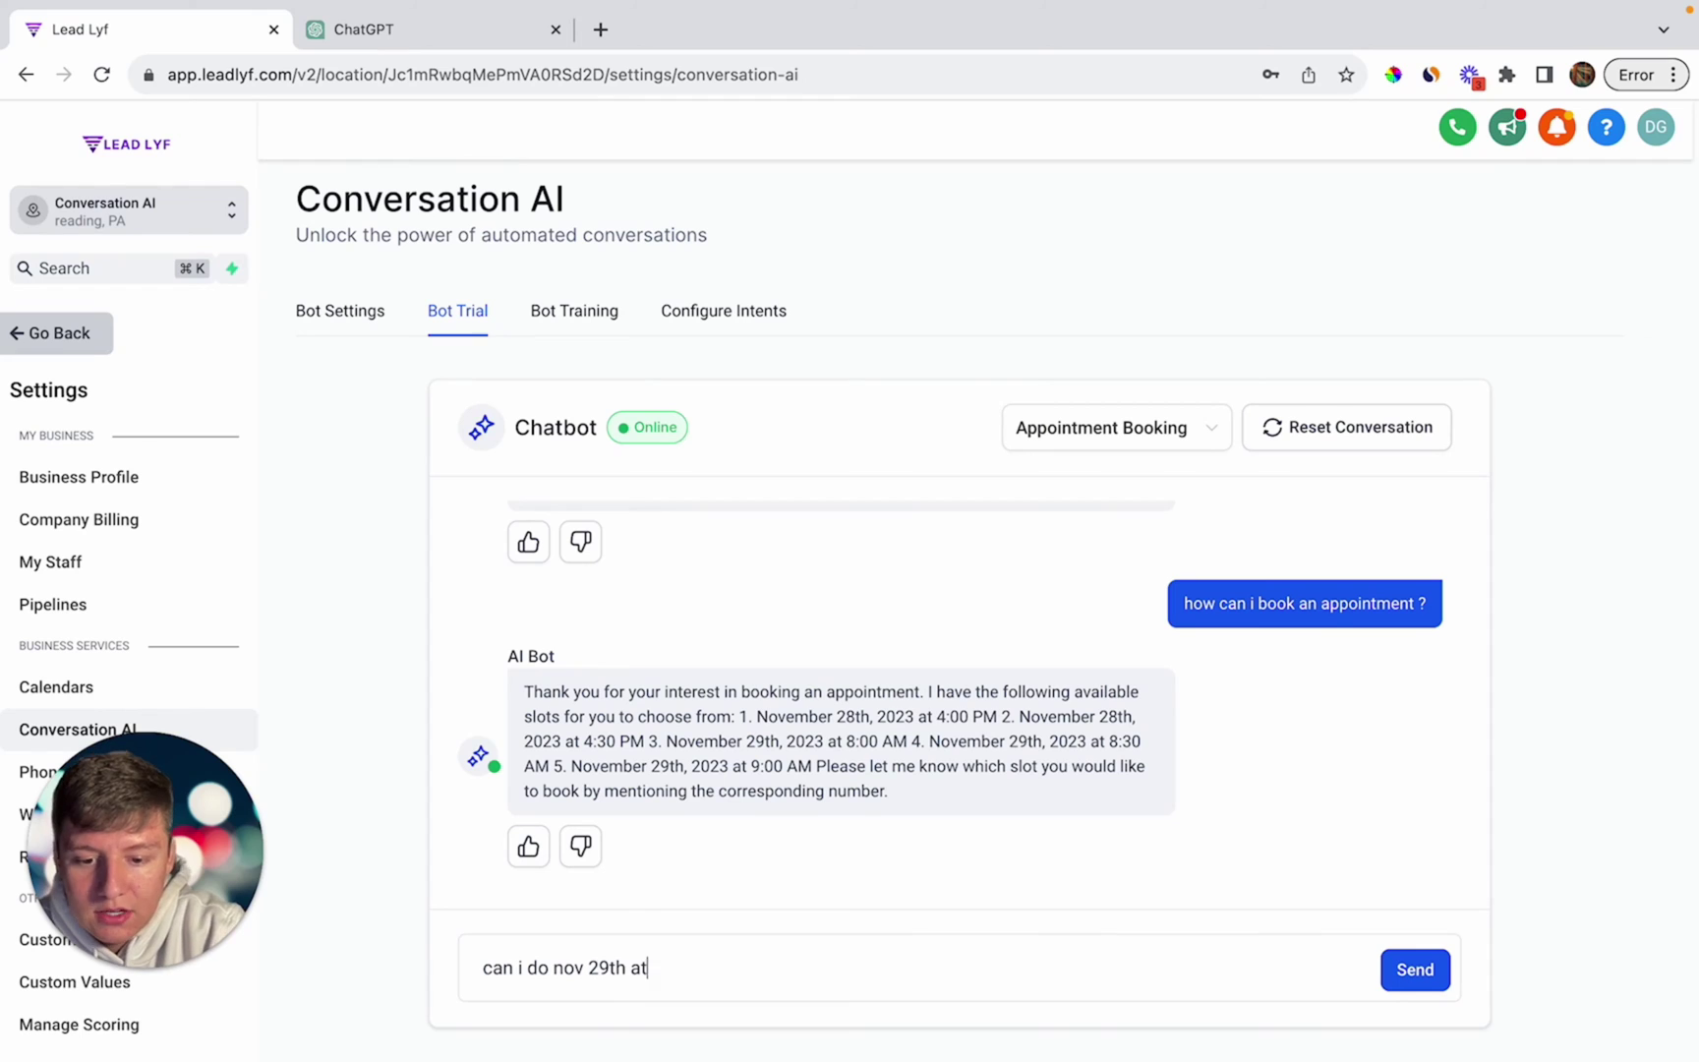
pyautogui.write('9am')
pyautogui.press('Return')
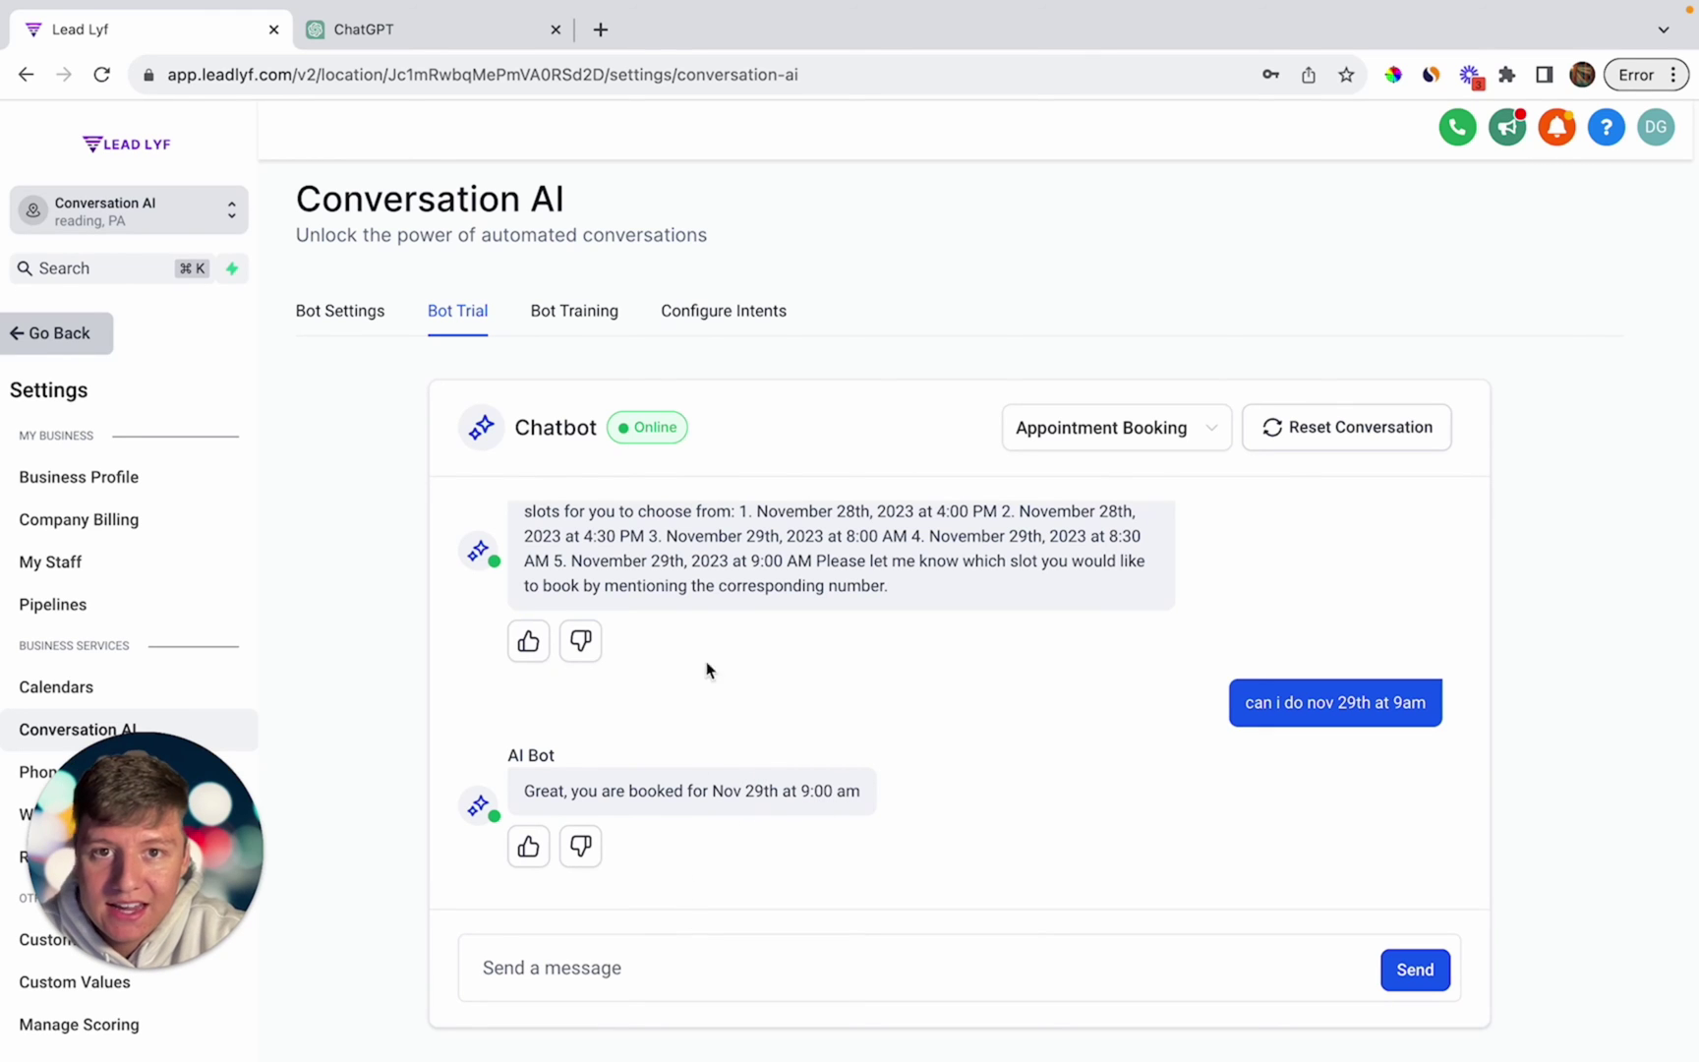
pyautogui.click(728, 309)
pyautogui.scroll(-2, 541, 803)
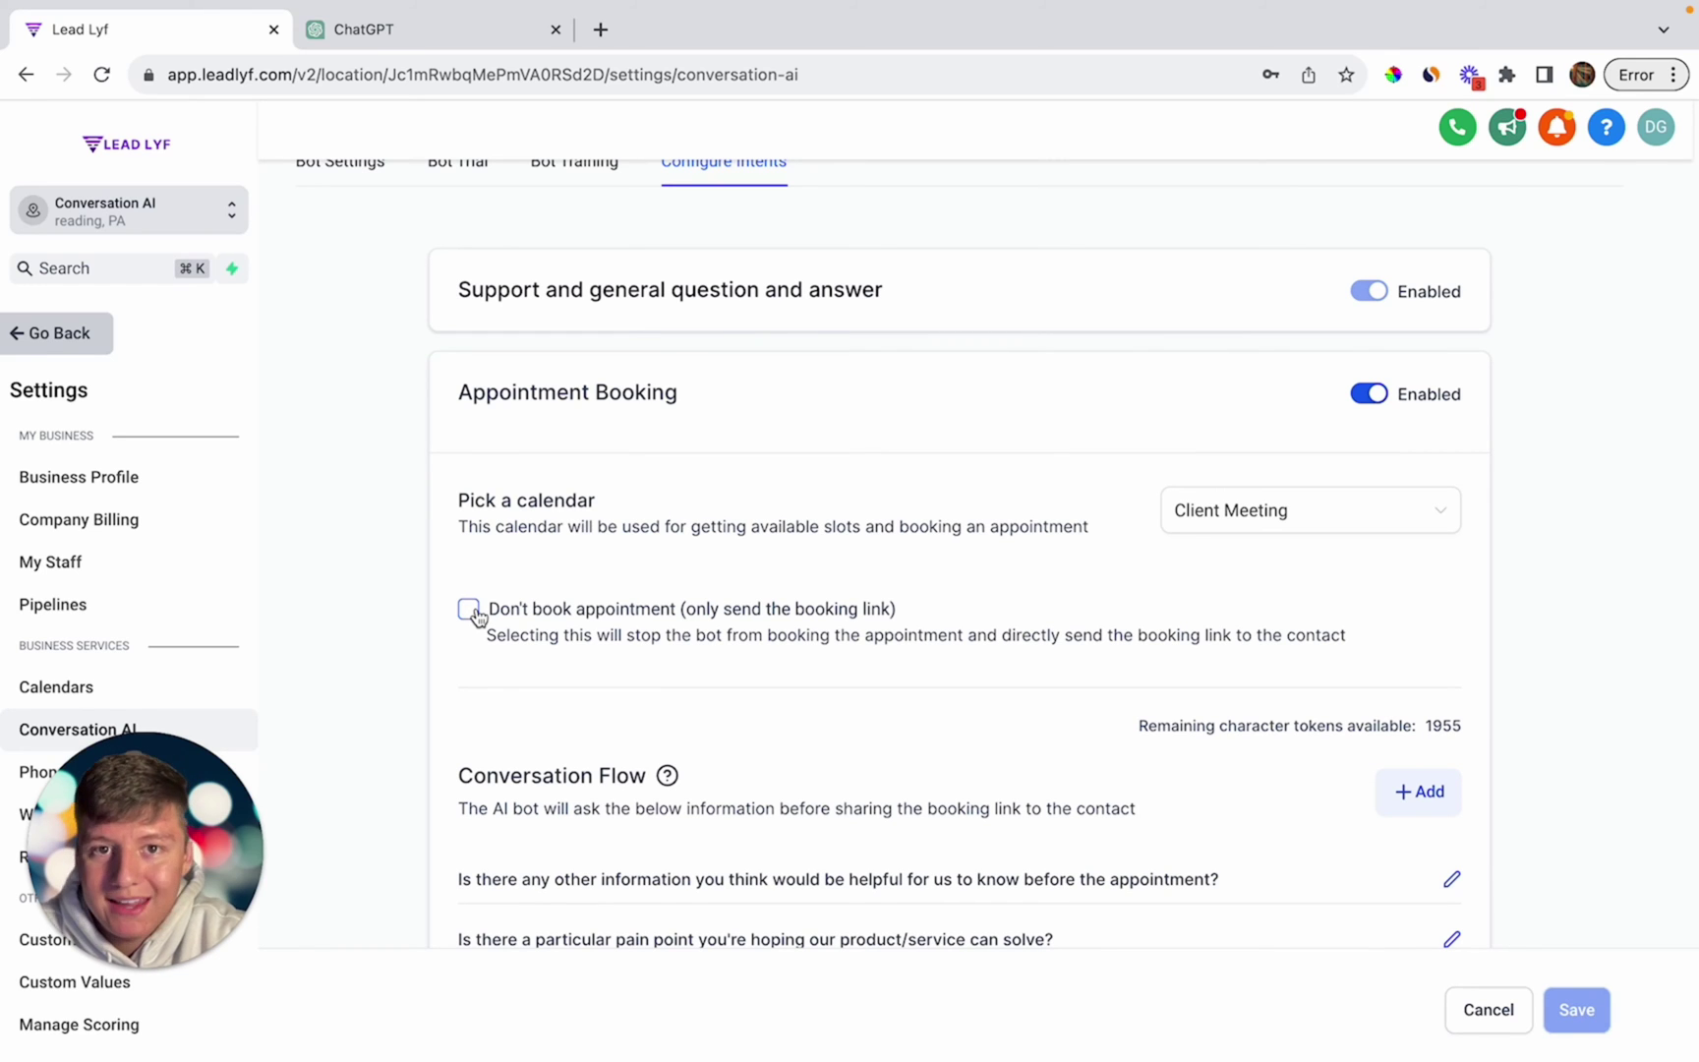
pyautogui.scroll(2, 471, 619)
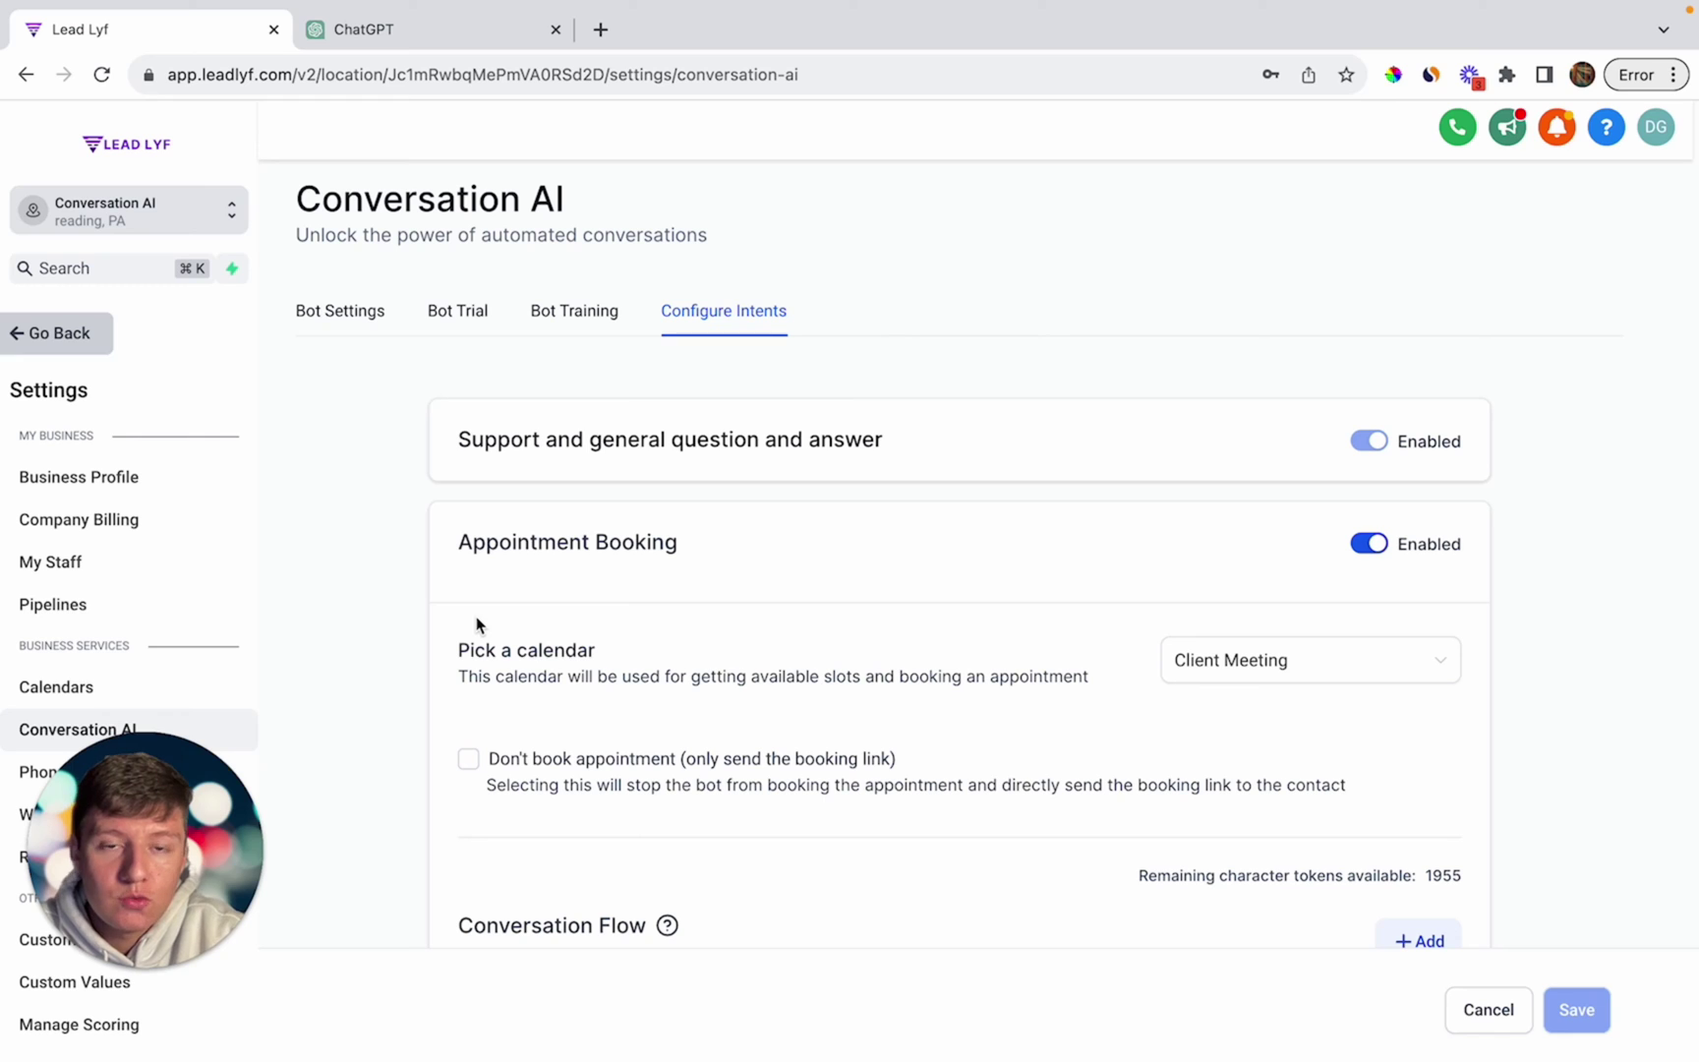
pyautogui.click(458, 313)
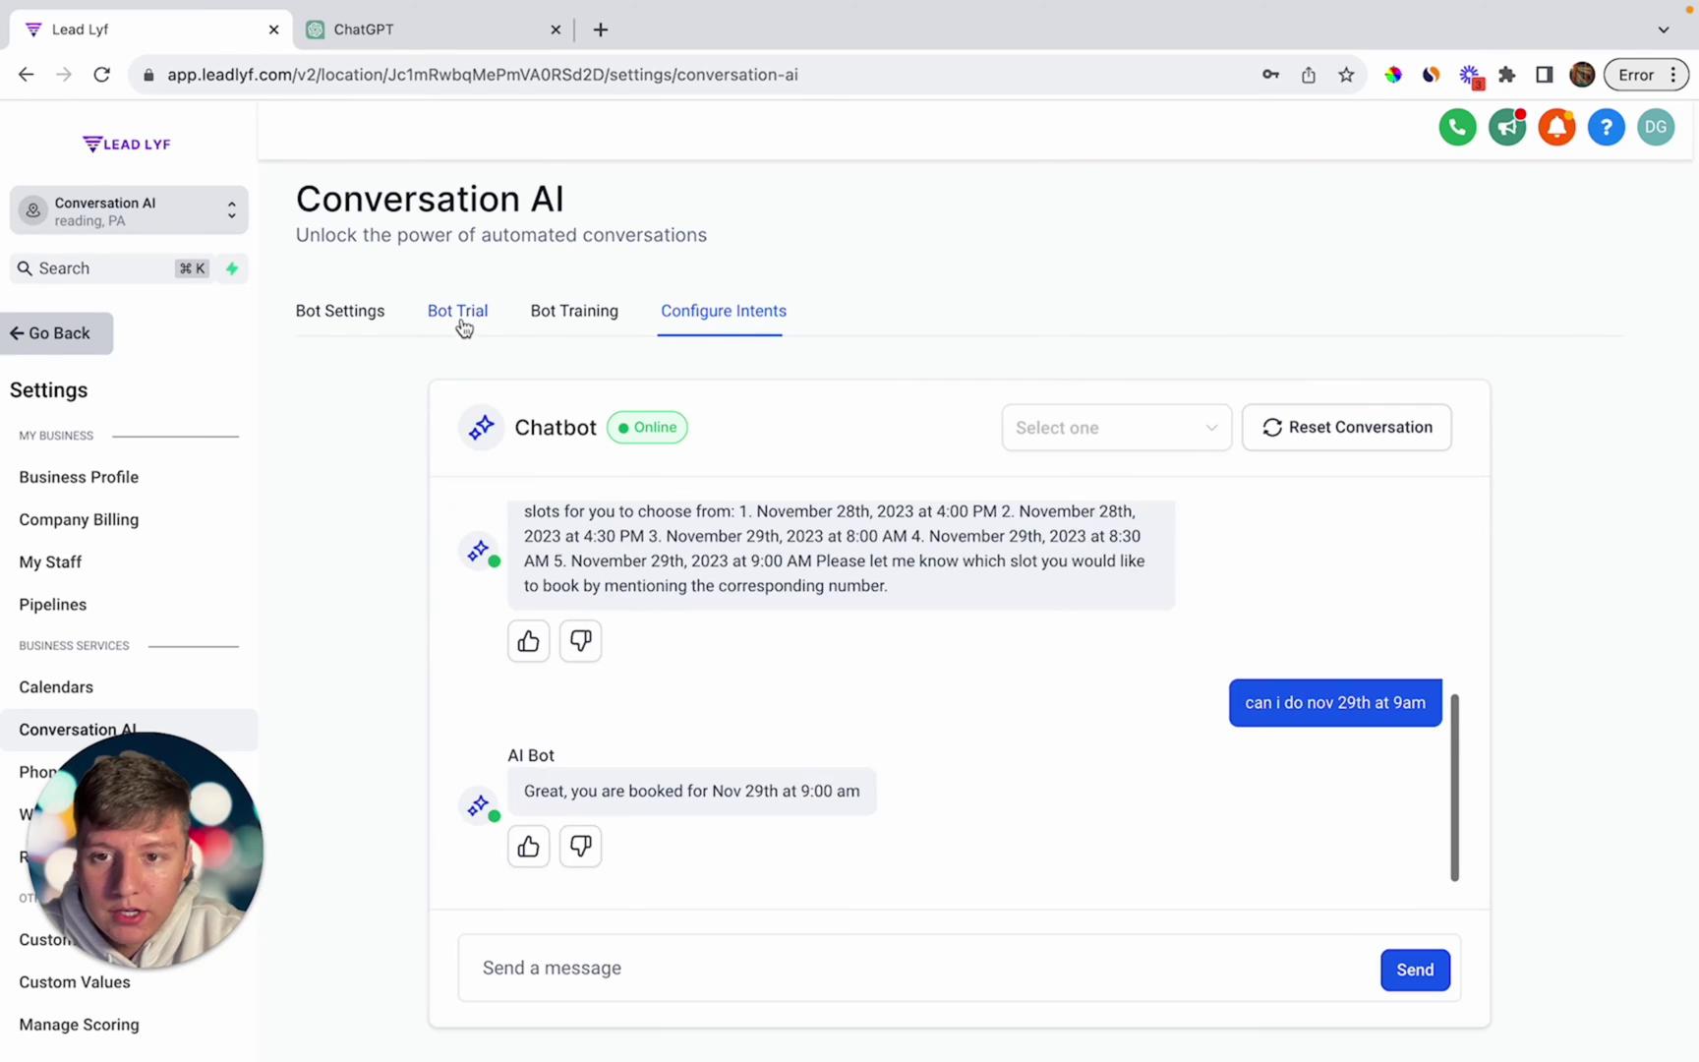
pyautogui.scroll(5, 637, 686)
pyautogui.scroll(1, 637, 686)
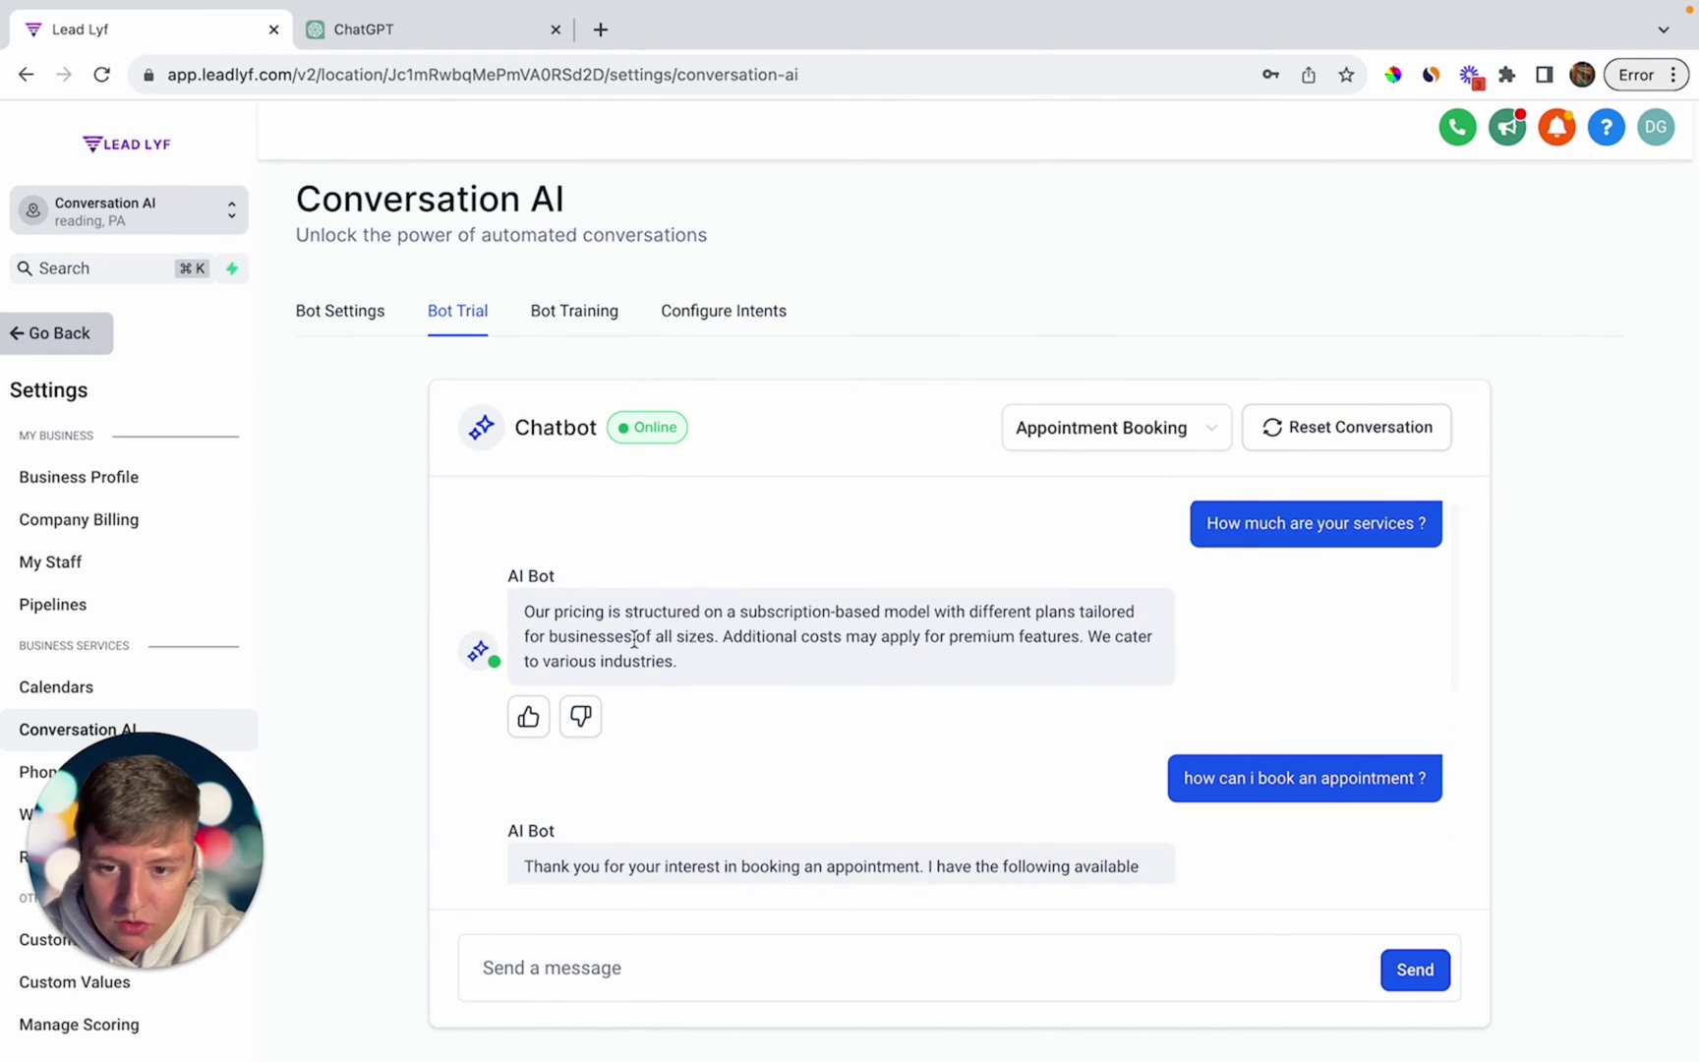
# Thumbs-down the pricing reply, delete its additional-costs sentence, and train the bot.
pyautogui.click(580, 715)
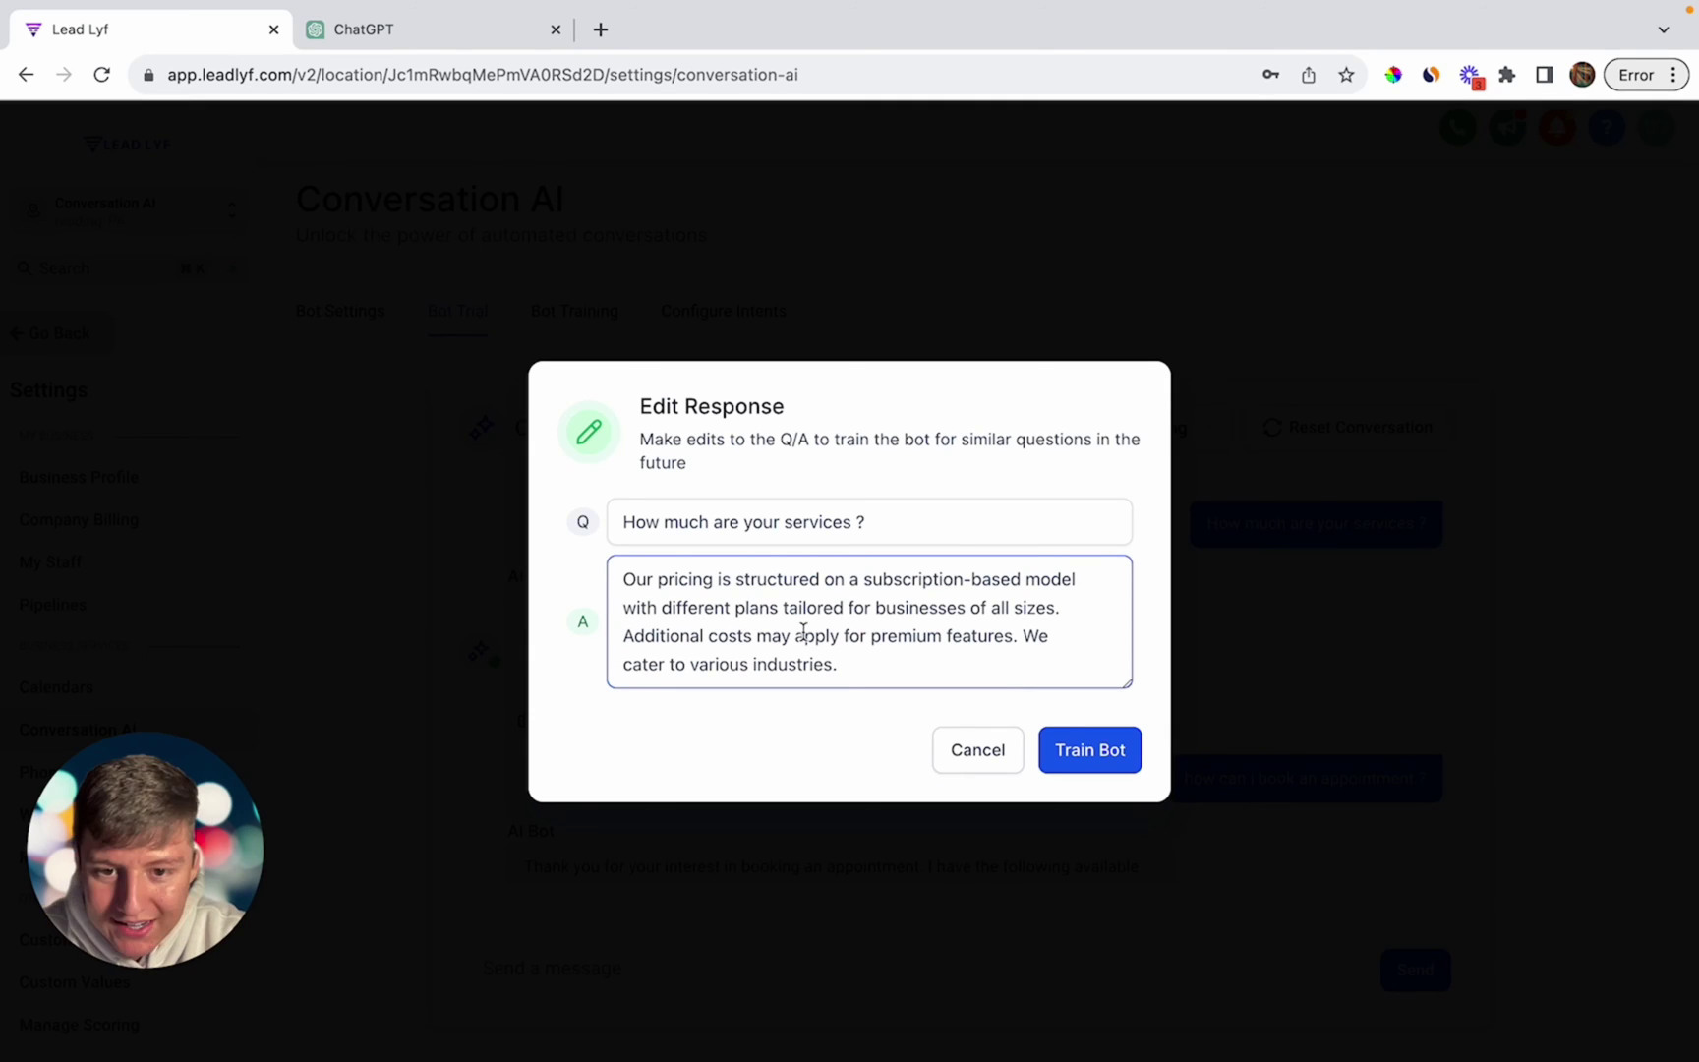
pyautogui.moveTo(838, 665); pyautogui.dragTo(620, 634)
pyautogui.press('BackSpace')
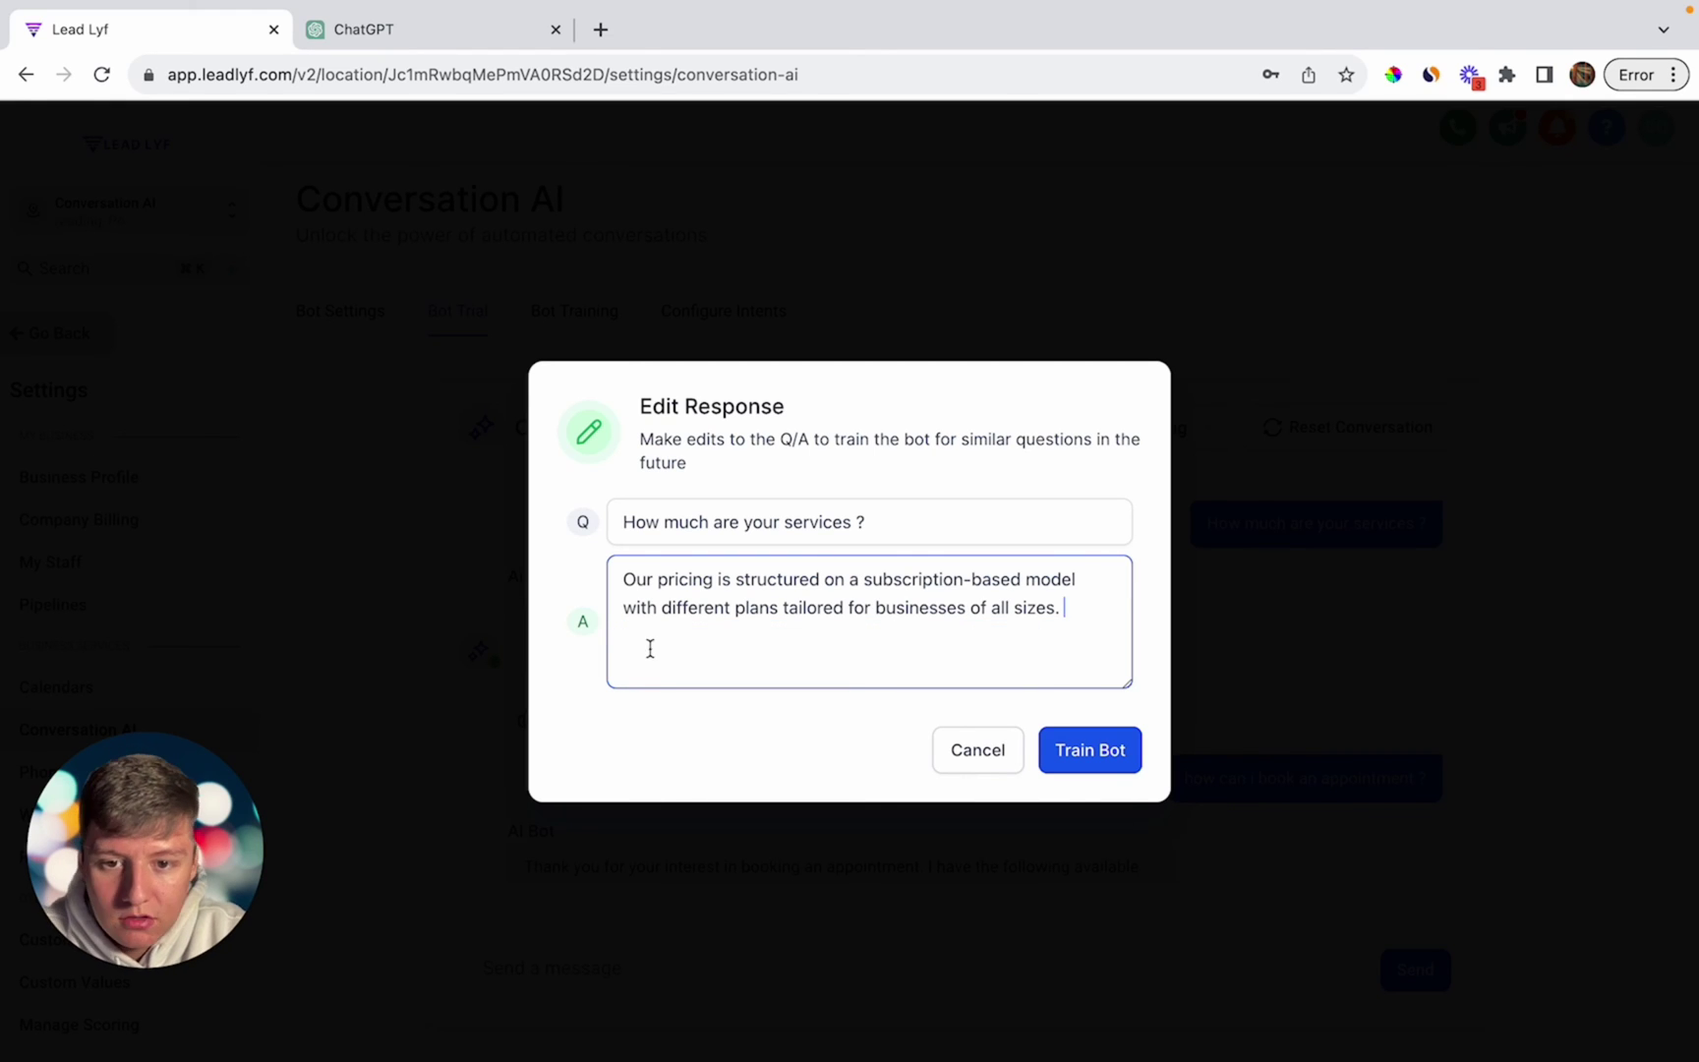
pyautogui.click(1070, 751)
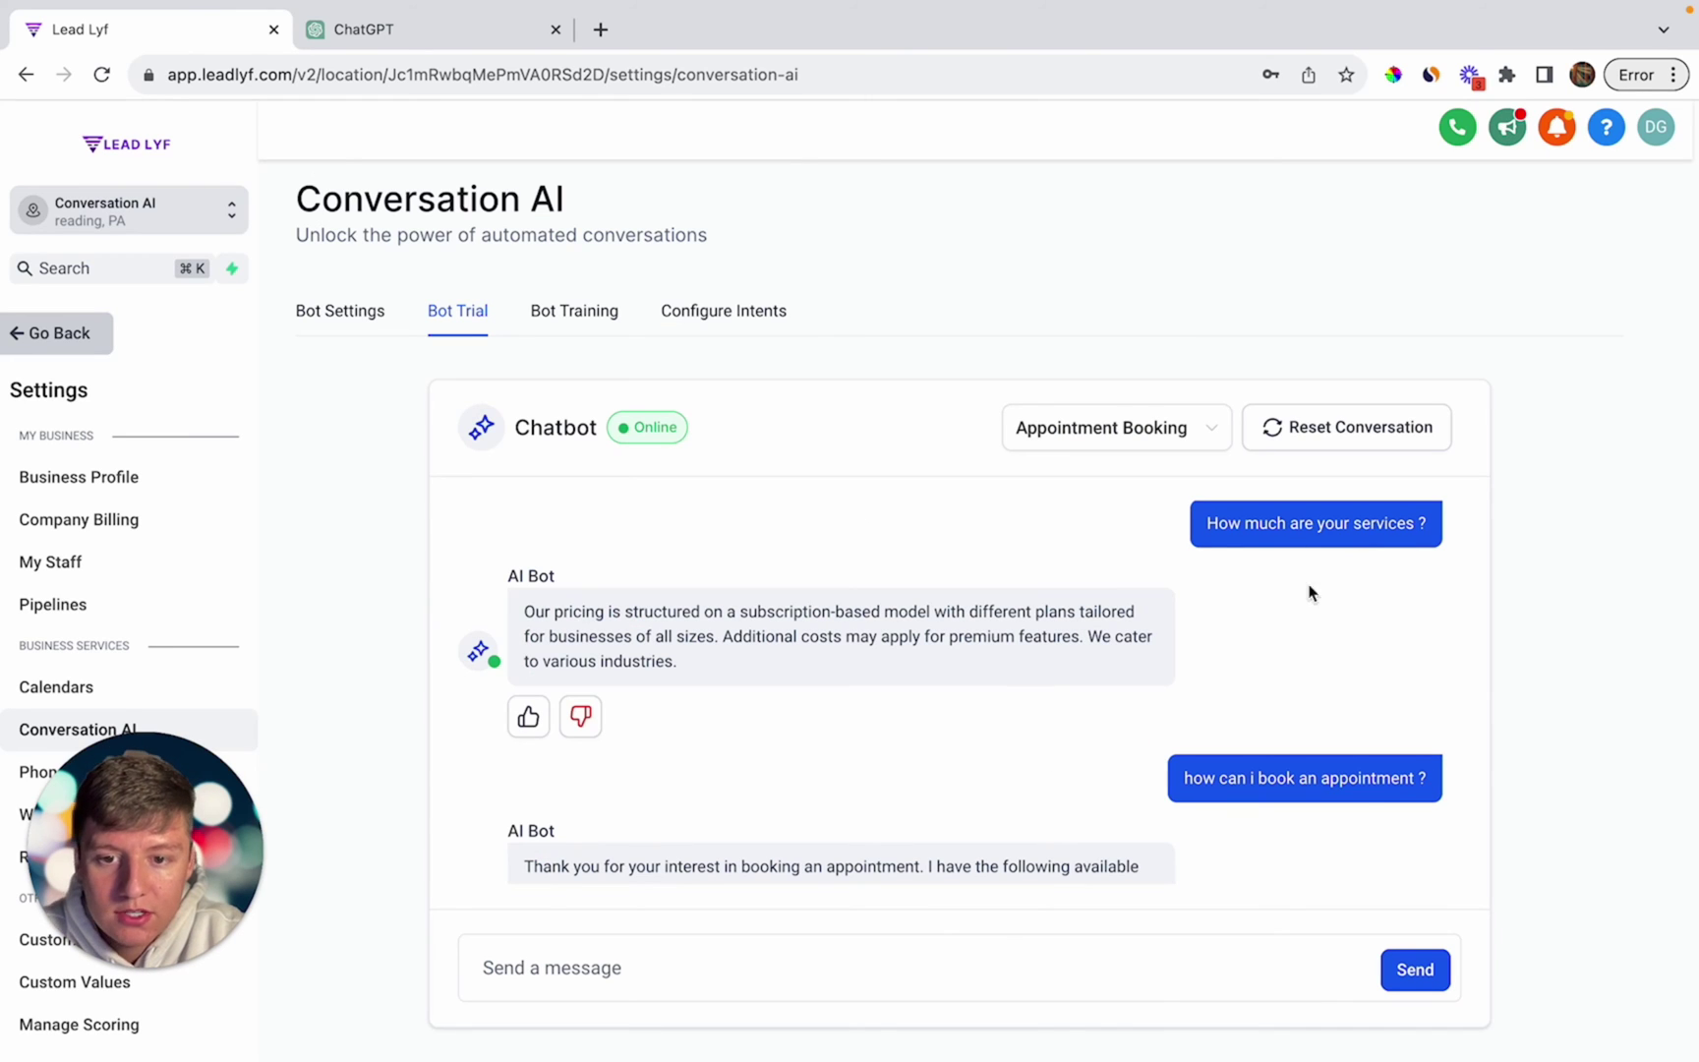
# Review the trial chat, then return to the Conversations inbox showing the contact's SMS thread.
pyautogui.scroll(-4, 1018, 721)
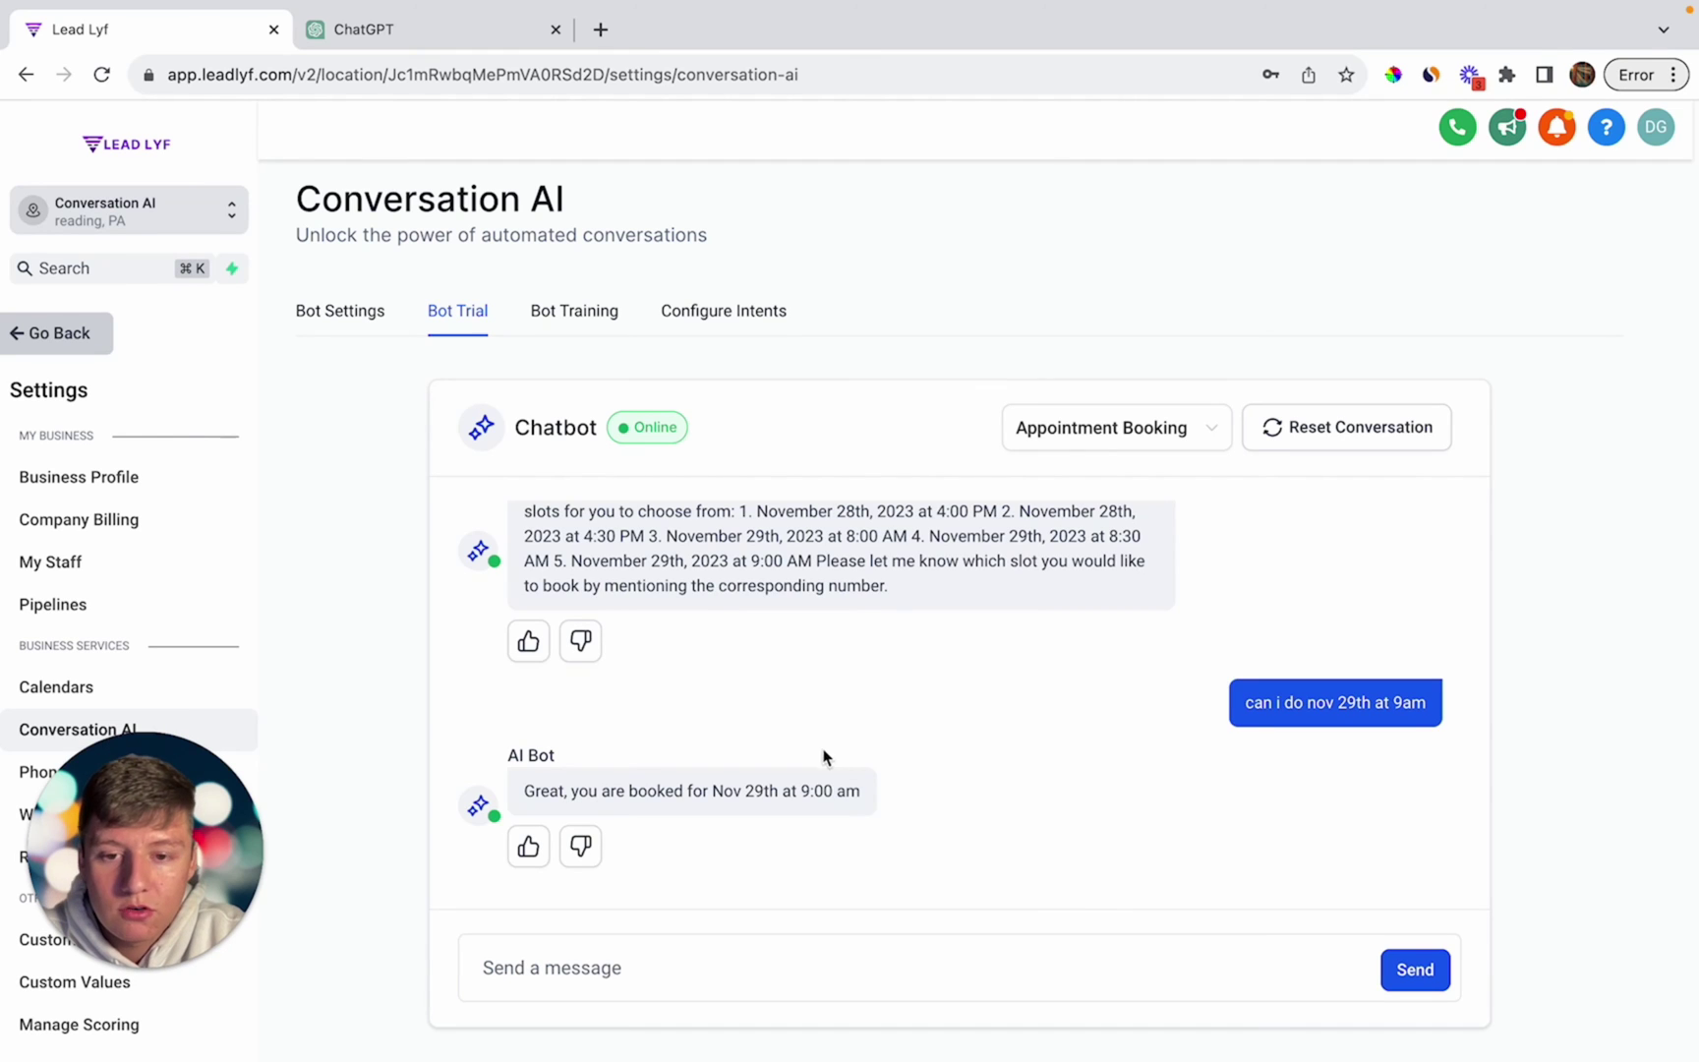
pyautogui.scroll(2, 709, 837)
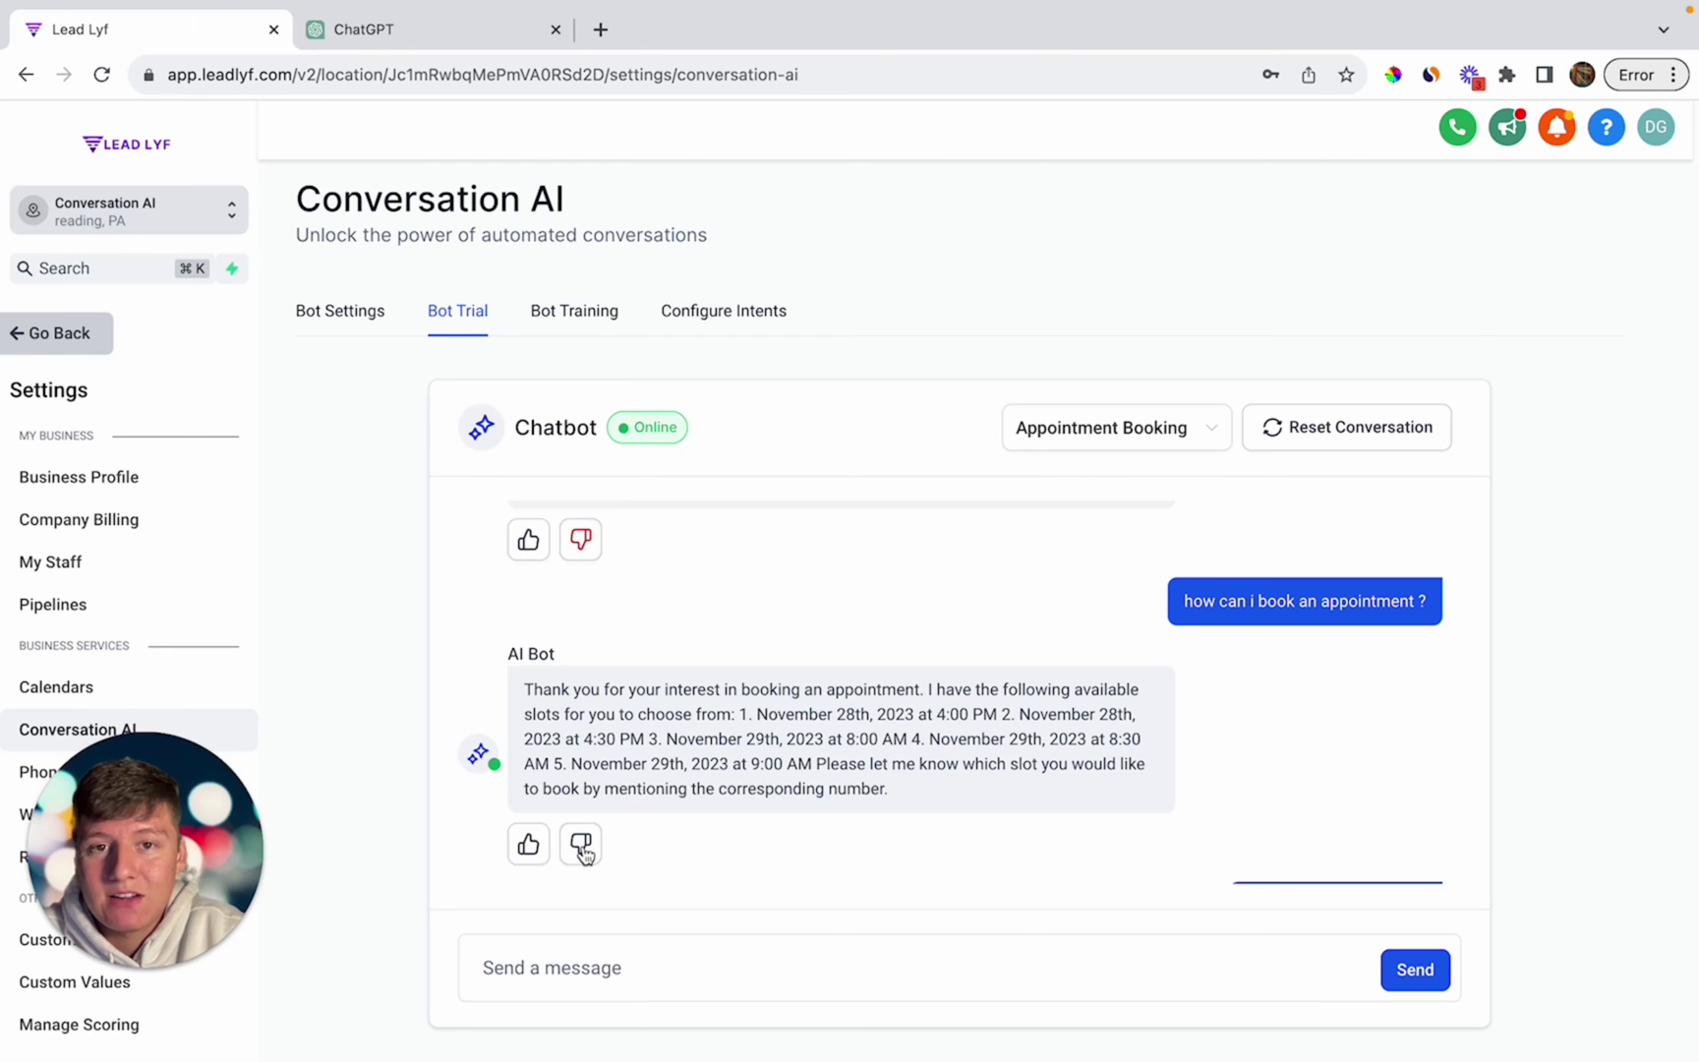
pyautogui.click(84, 333)
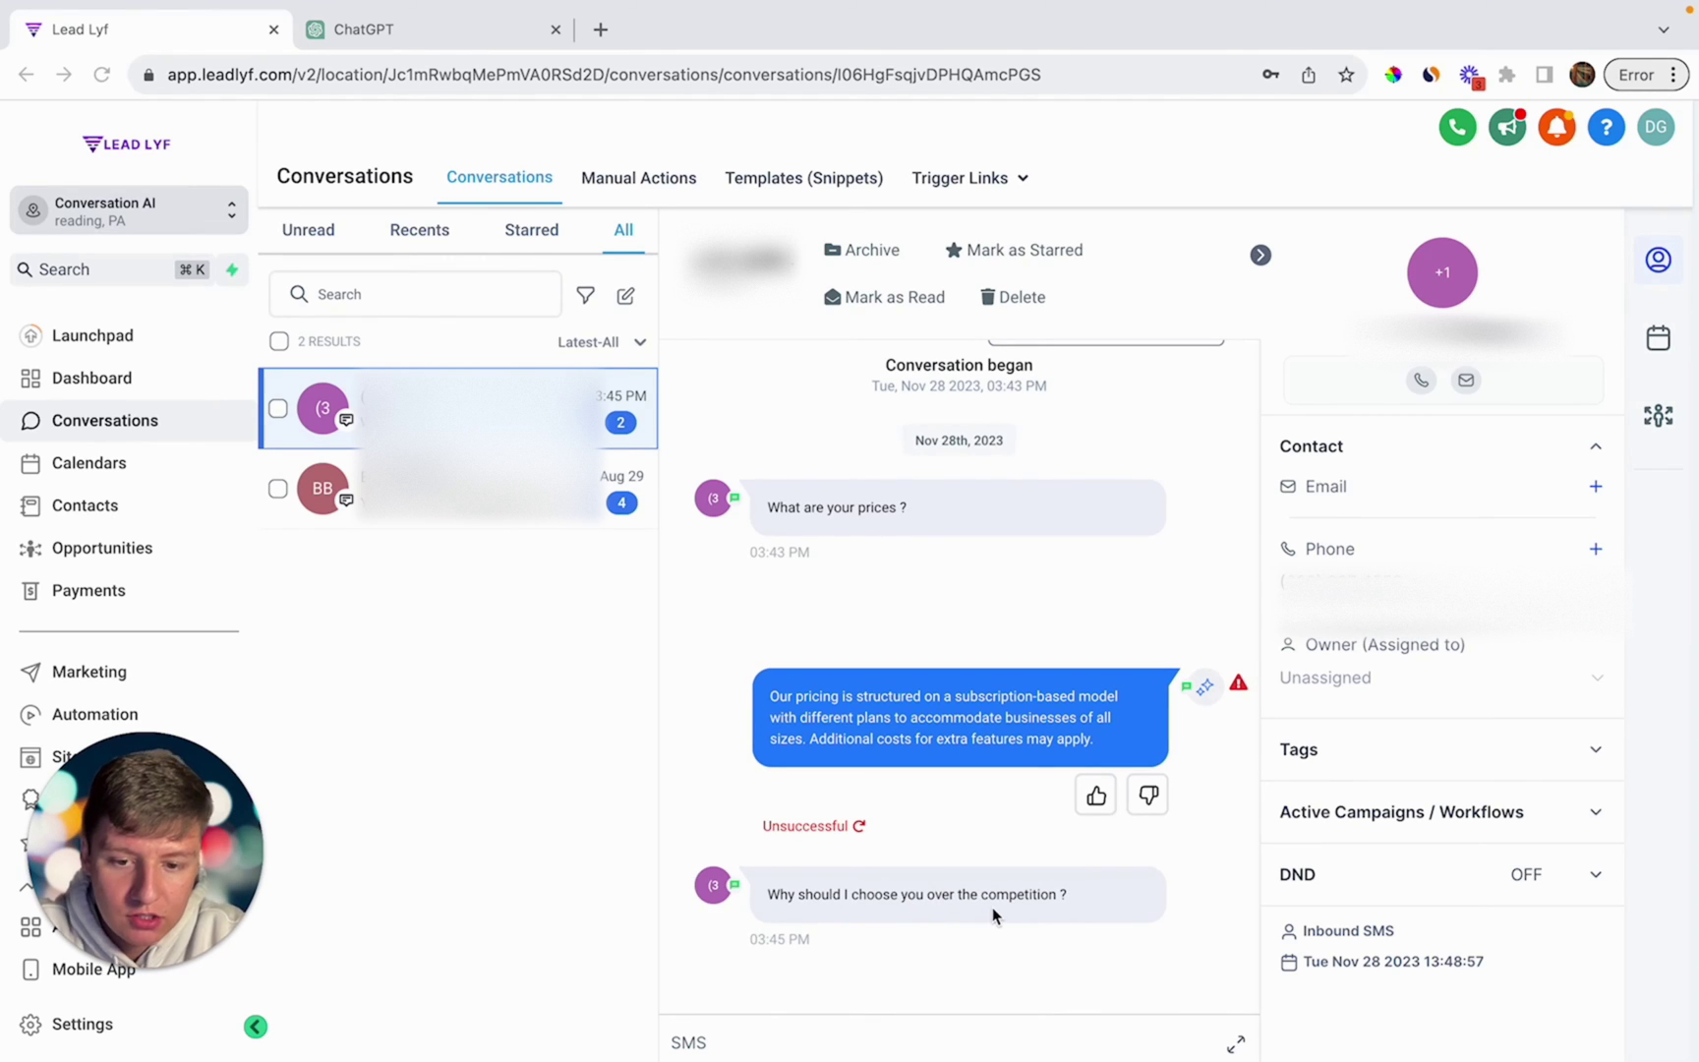
# Expand the contact's SMS composer and let the AI bot reply with available appointment slots.
pyautogui.click(692, 1050)
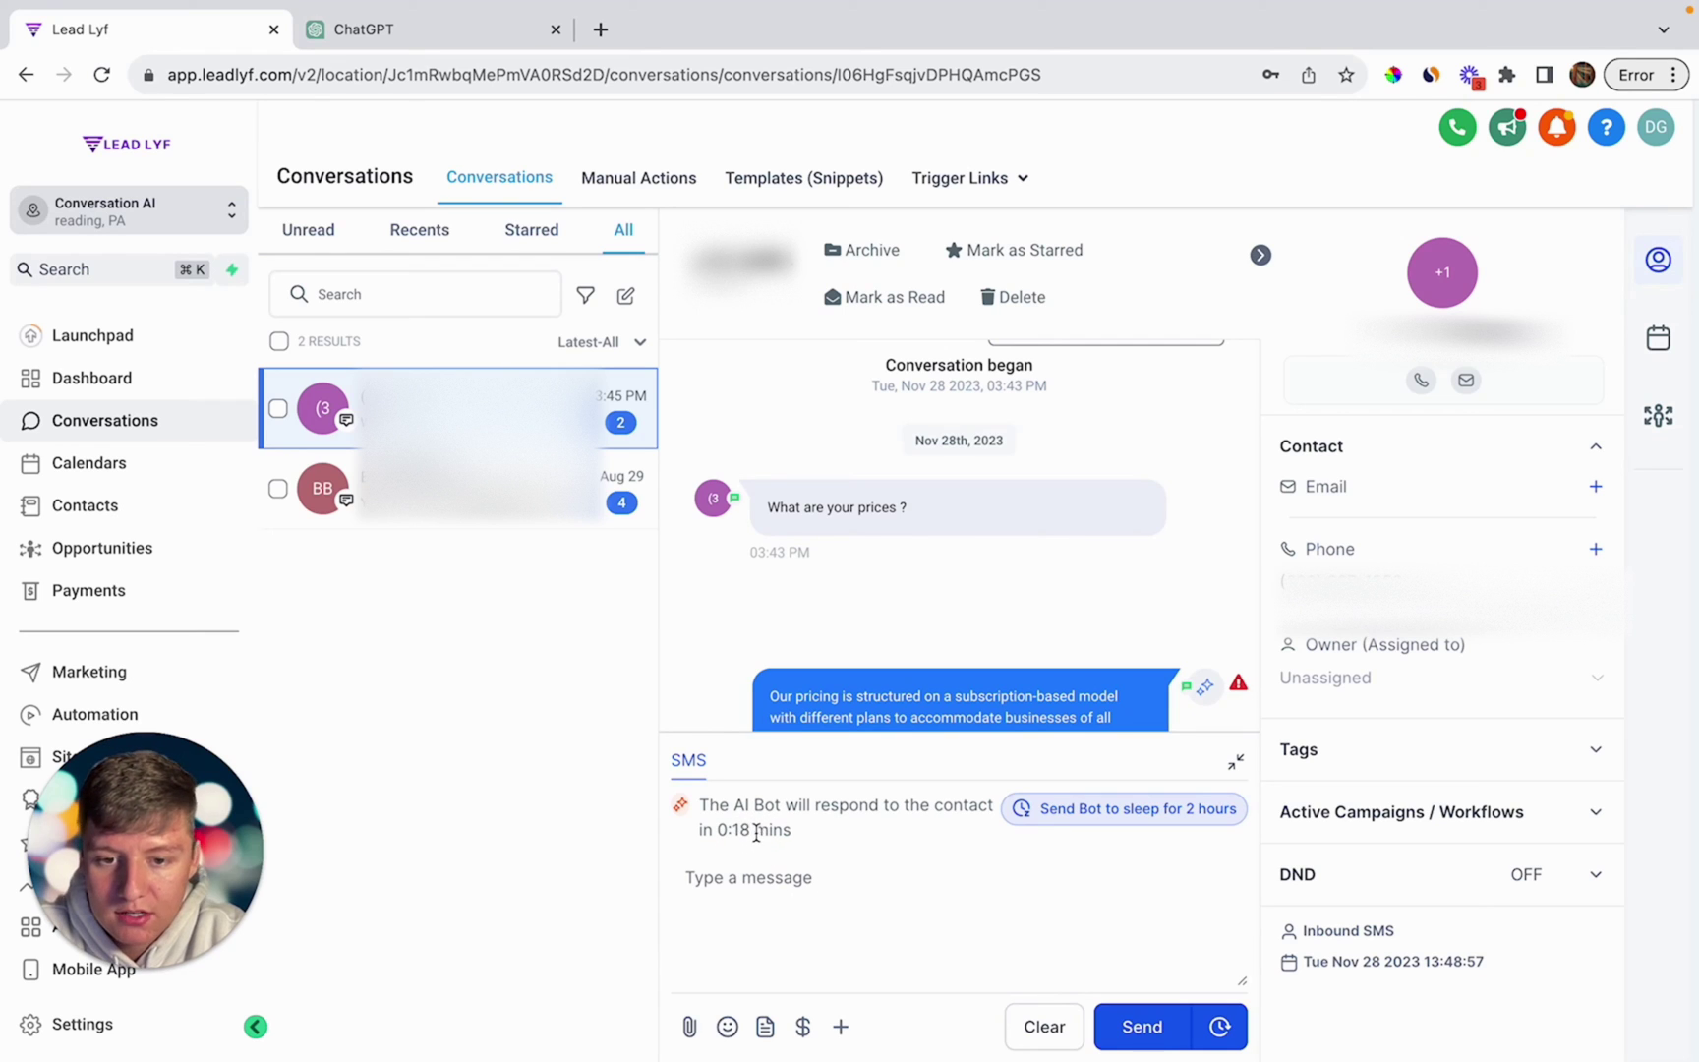
pyautogui.scroll(-3, 803, 636)
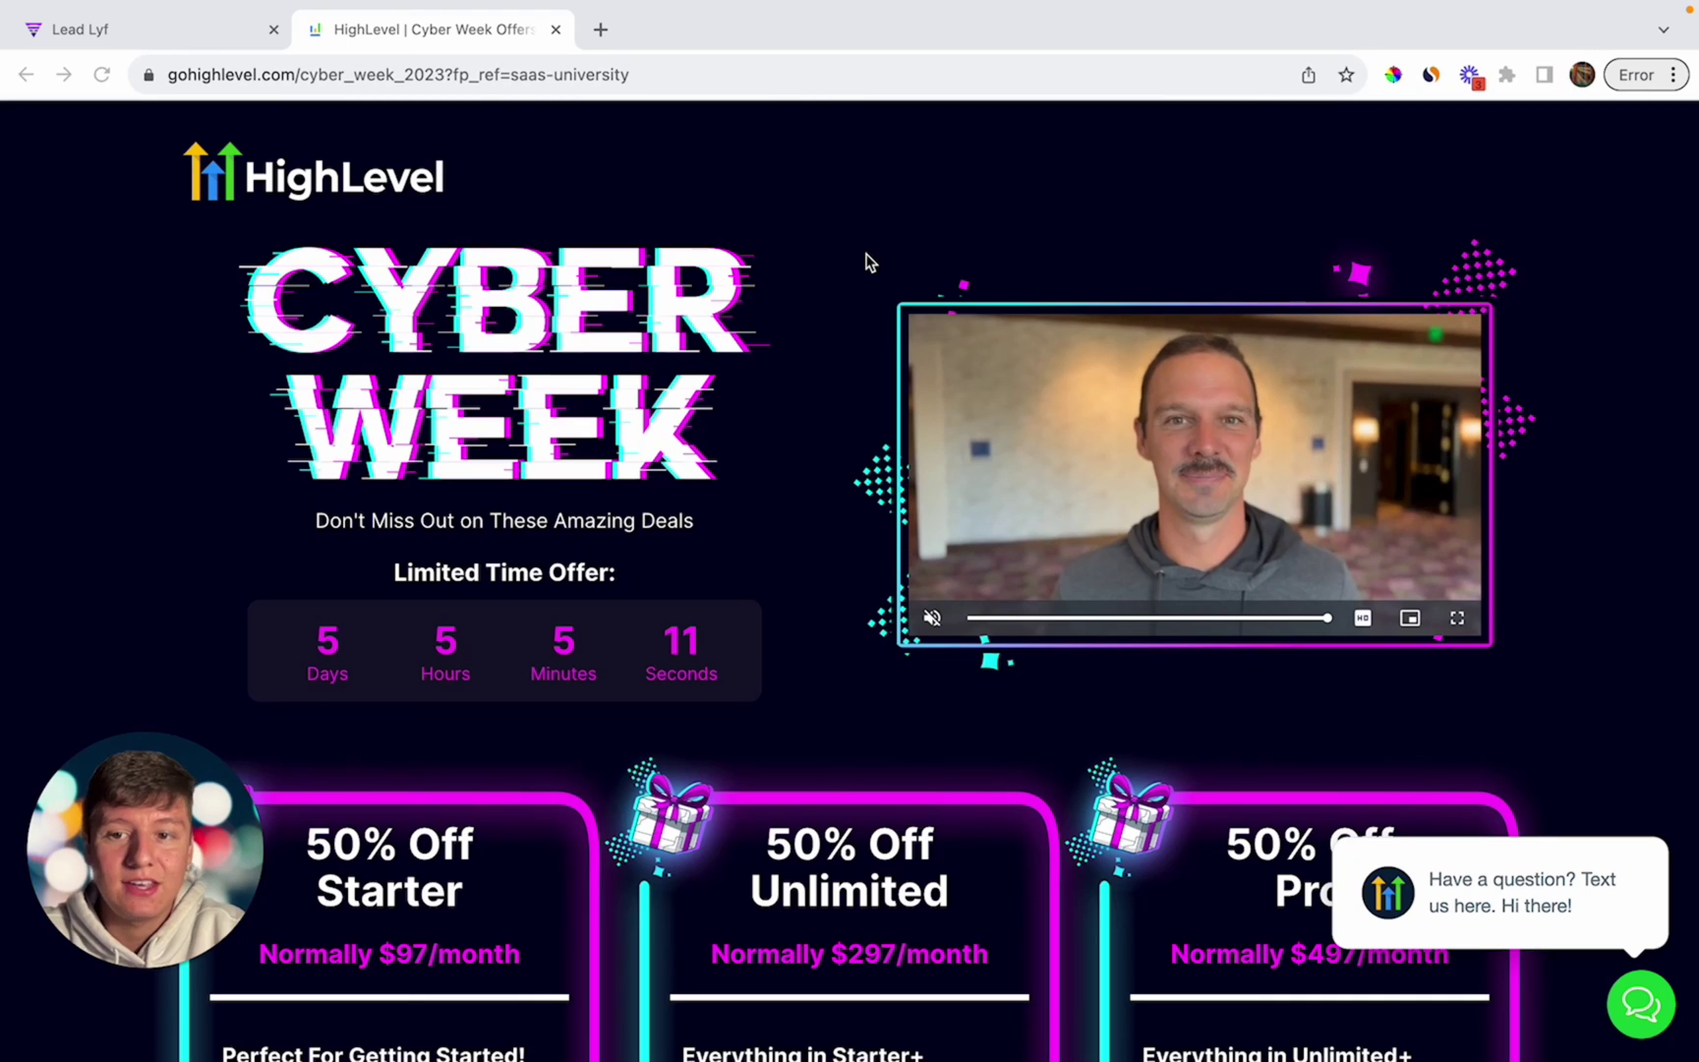
# Scroll to the Cyber Week pricing cards: Starter $48.5, Unlimited $148.5, Pro $248.5 monthly.
pyautogui.scroll(-5, 869, 262)
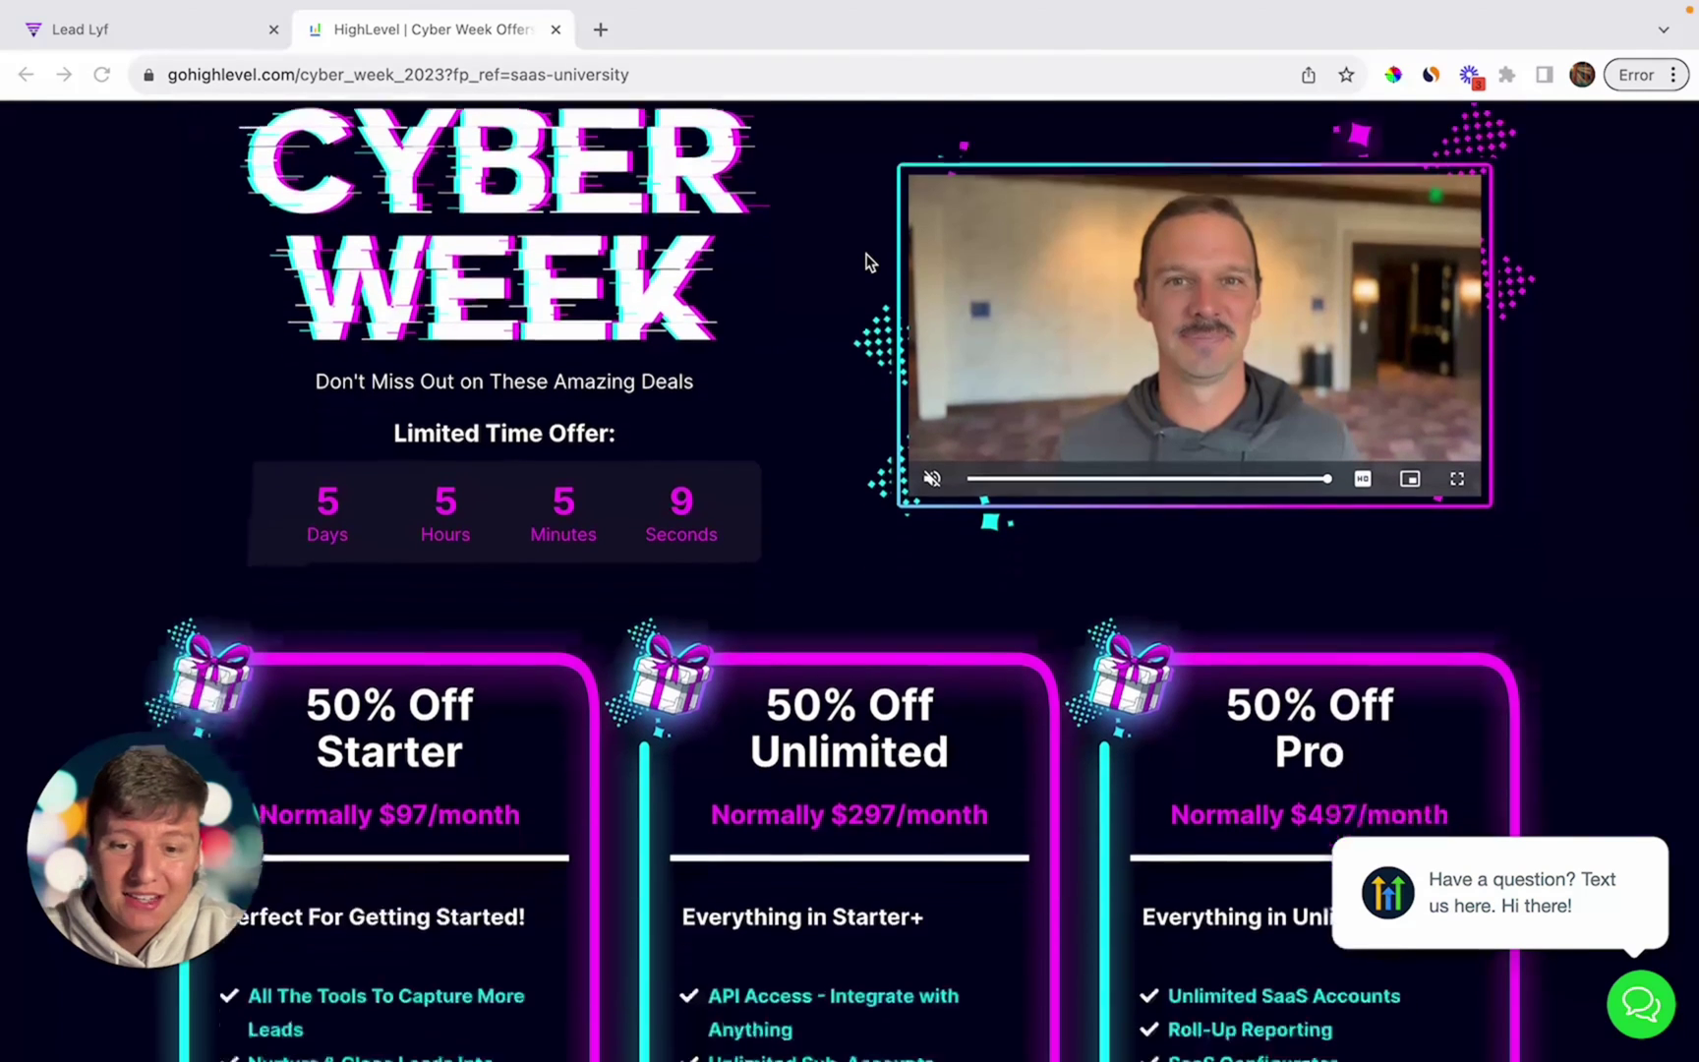
pyautogui.scroll(-2, 869, 262)
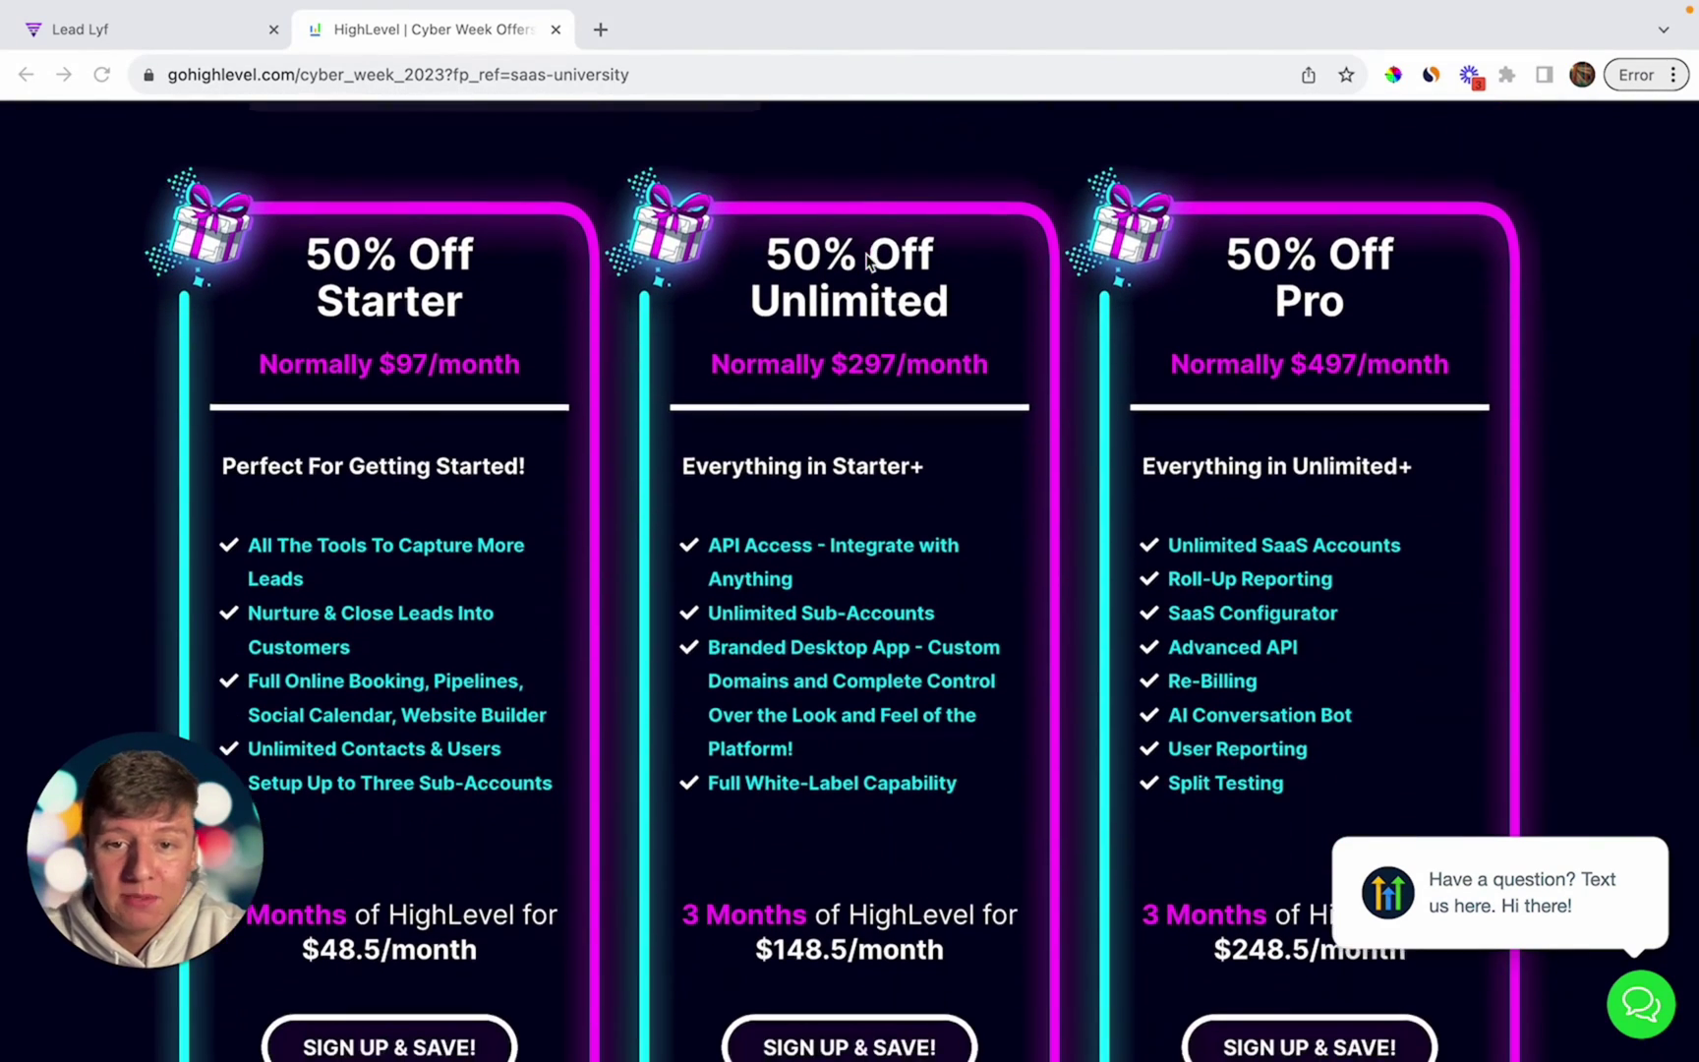
pyautogui.scroll(1, 869, 261)
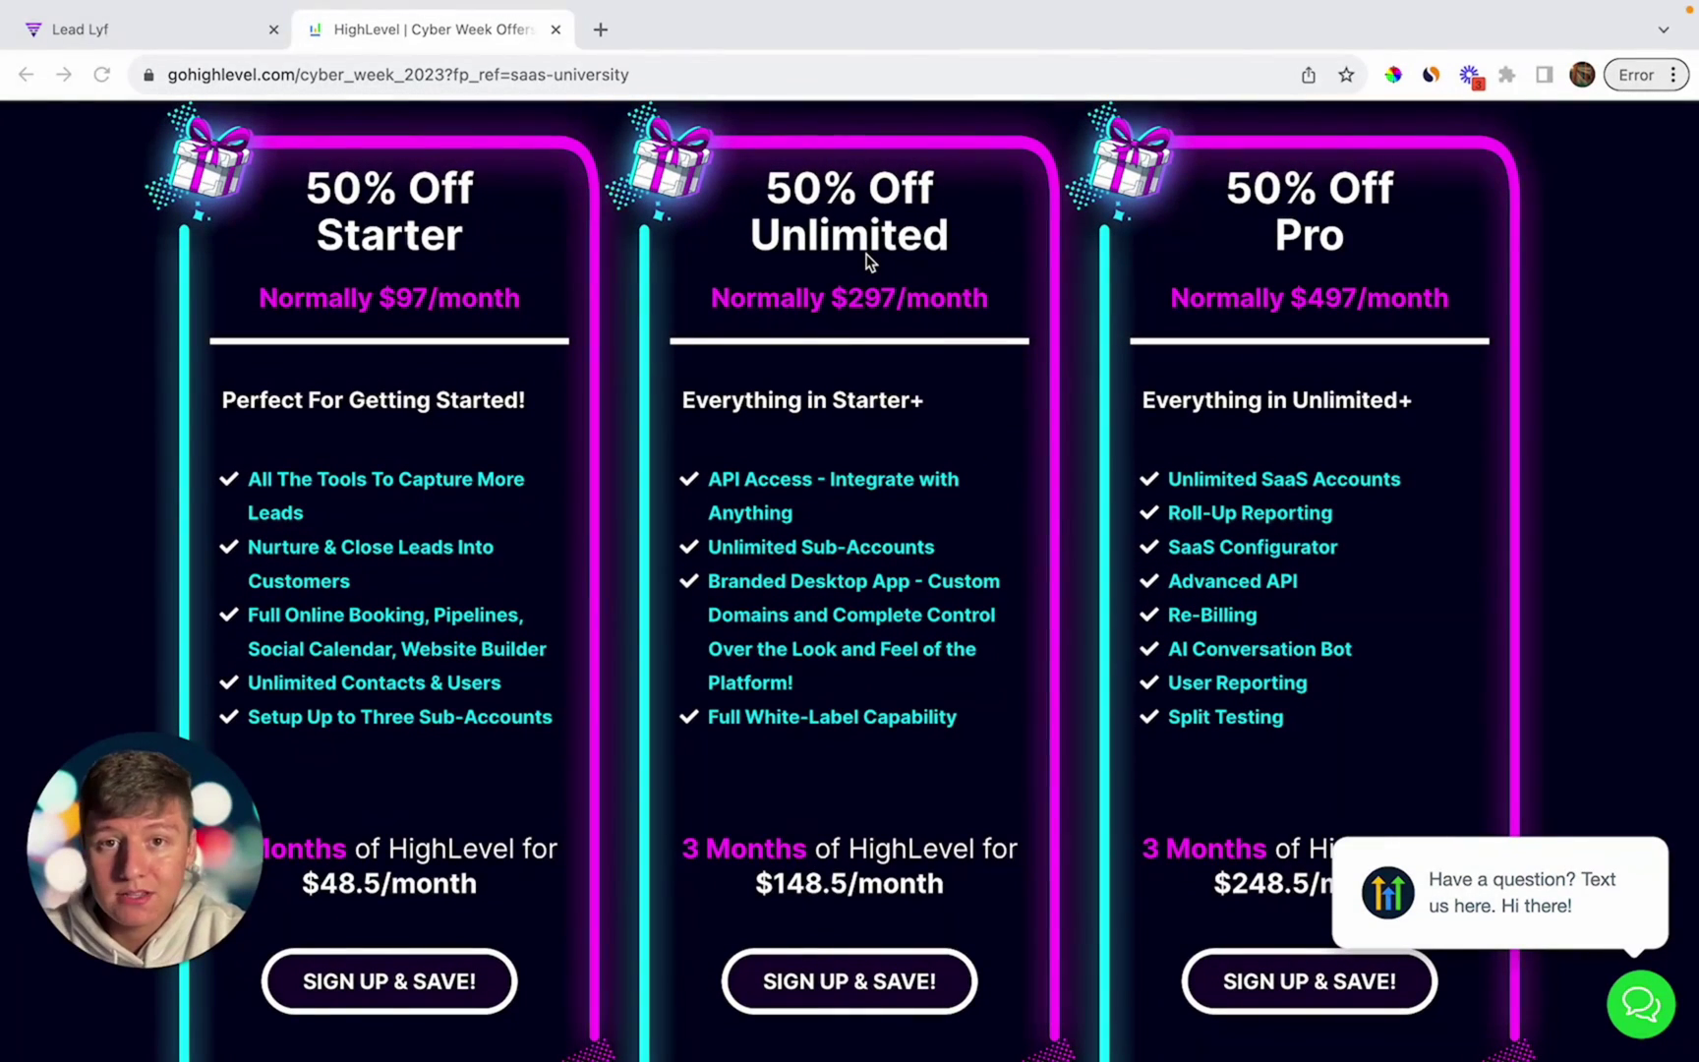